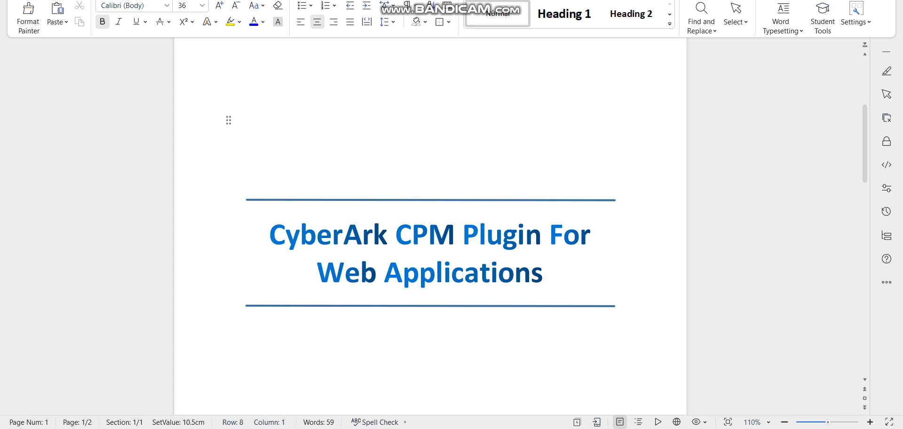
# Step: Add the sentence "Place it in the \bin folder" to the browser web driver bullet under Prerequisites on page 2
pyautogui.moveTo(865, 143); pyautogui.dragTo(865, 146)
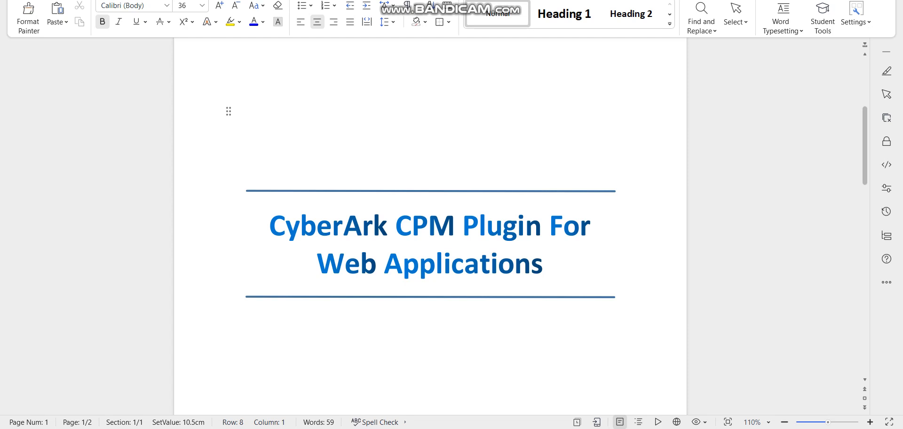
pyautogui.scroll(-10, 431, 225)
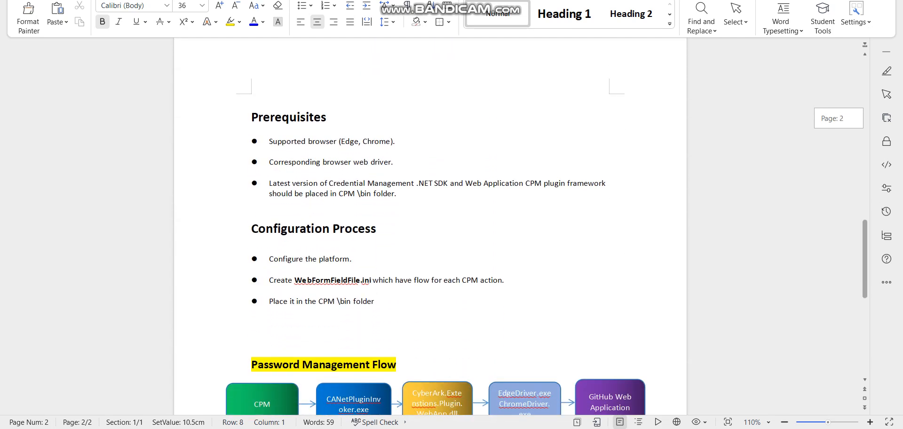
pyautogui.scroll(-3, 430, 225)
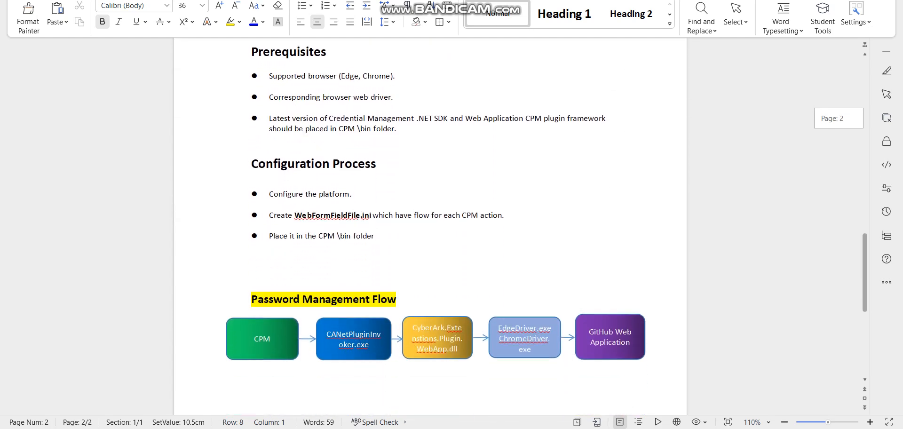
pyautogui.scroll(1, 430, 226)
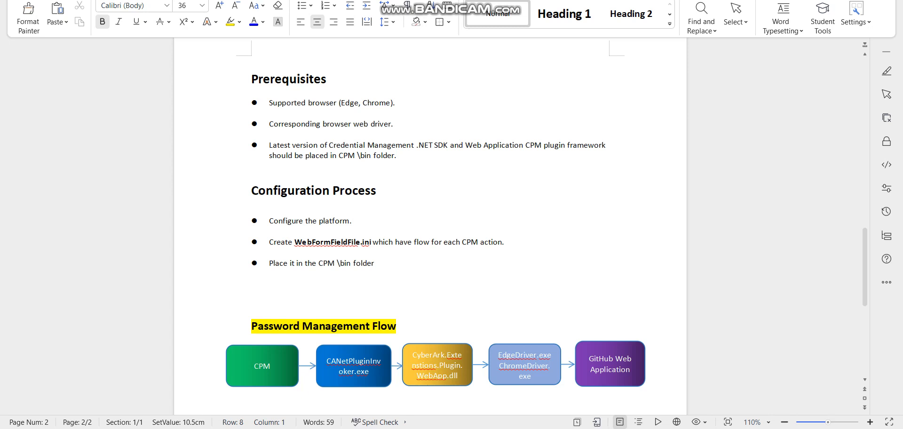
pyautogui.moveTo(269, 124); pyautogui.dragTo(392, 124)
pyautogui.click(391, 123)
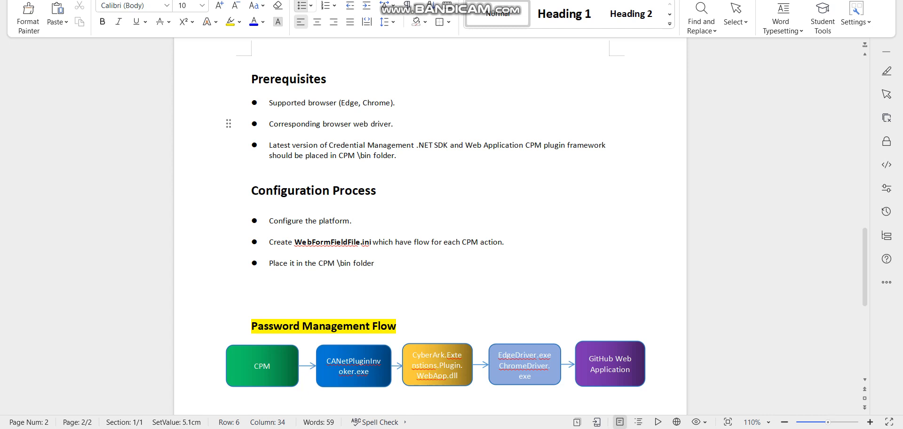
pyautogui.write('The')
pyautogui.write('/')
pyautogui.press('BackSpace')
pyautogui.write('\\bin')
pyautogui.press('BackSpace')
pyautogui.press('BackSpace')
pyautogui.press('BackSpace')
pyautogui.press('BackSpace')
pyautogui.press('BackSpace')
pyautogui.press('BackSpace')
pyautogui.press('BackSpace')
pyautogui.press('BackSpace')
pyautogui.press('BackSpace')
pyautogui.write('Place it in the \\bin folder.')
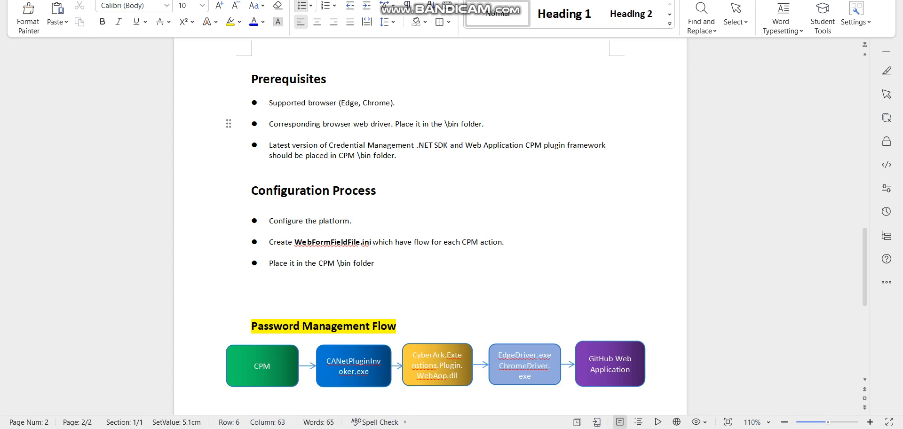
# Step: Review the Prerequisites bullets, focusing on the Credential Management .NET SDK, the CPM plugin framework and the \bin folder placement
pyautogui.moveTo(328, 145); pyautogui.dragTo(375, 145)
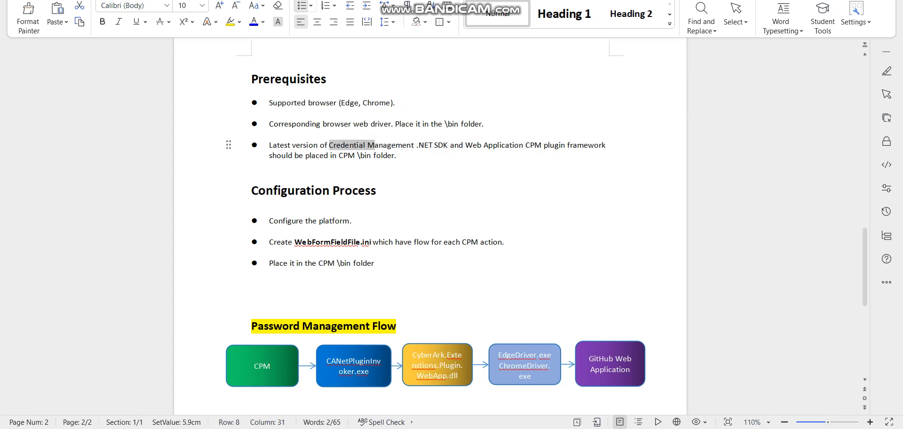
pyautogui.moveTo(357, 155); pyautogui.dragTo(393, 156)
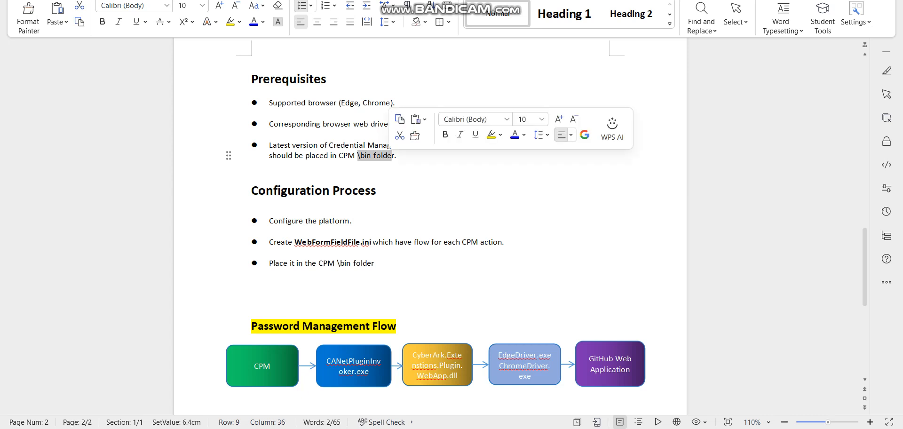
pyautogui.click(398, 156)
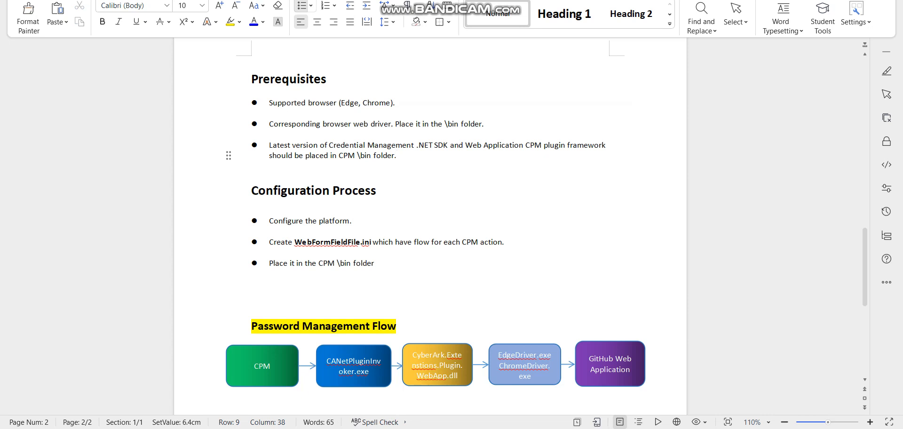
pyautogui.moveTo(397, 156); pyautogui.dragTo(269, 146)
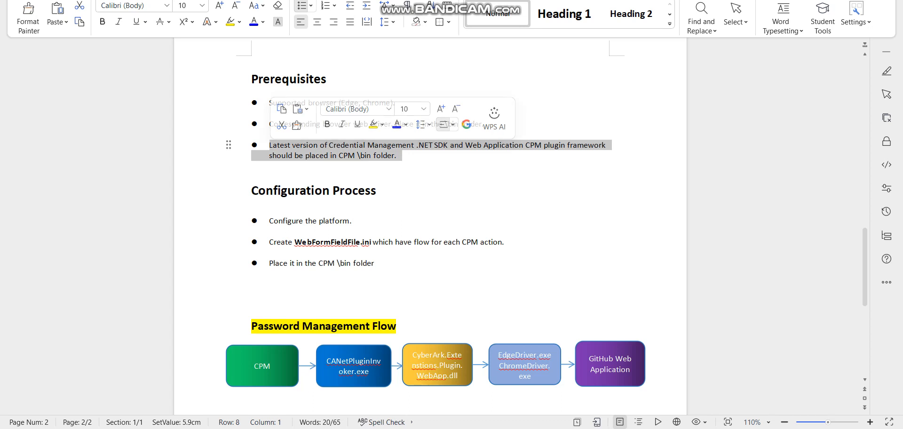
pyautogui.click(399, 156)
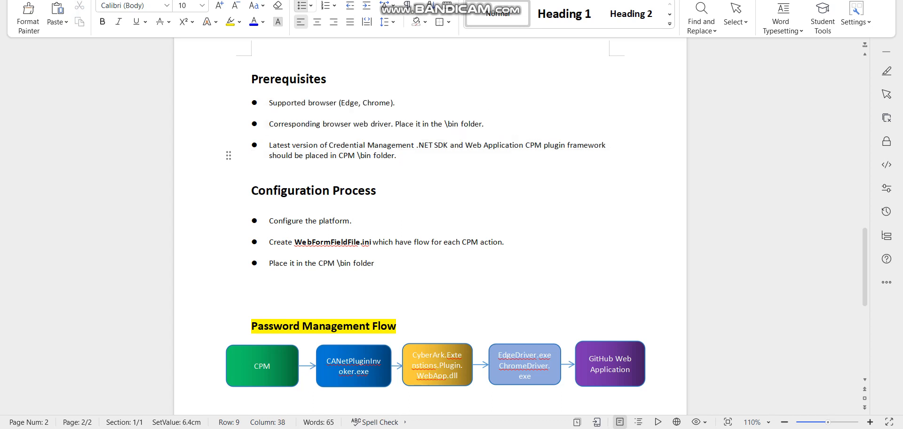
pyautogui.moveTo(270, 103); pyautogui.dragTo(402, 156)
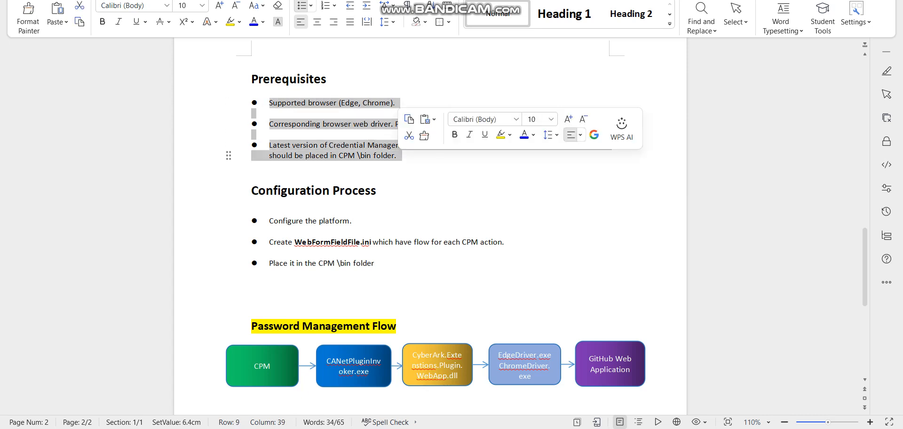
pyautogui.click(400, 155)
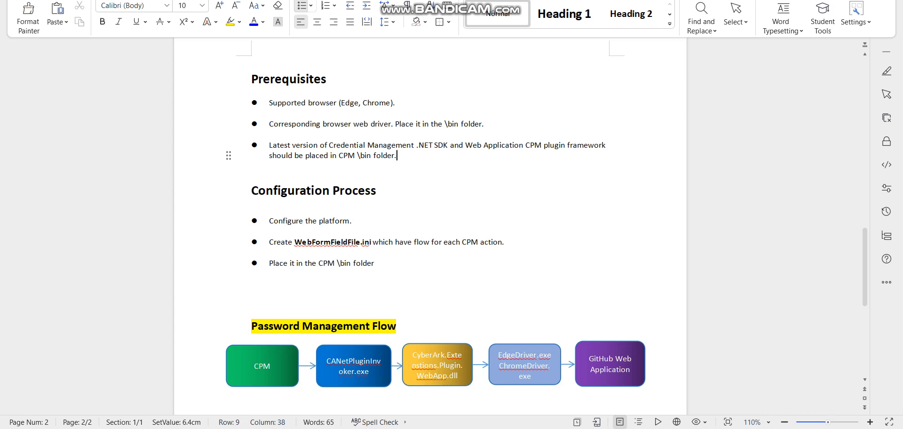
pyautogui.moveTo(402, 155); pyautogui.dragTo(269, 103)
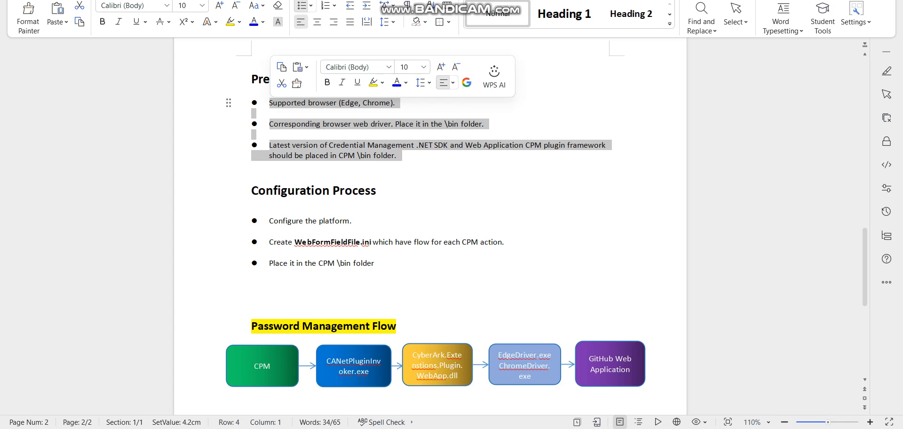
# Step: Review the Configuration Process heading and its three bullets
pyautogui.click(252, 190)
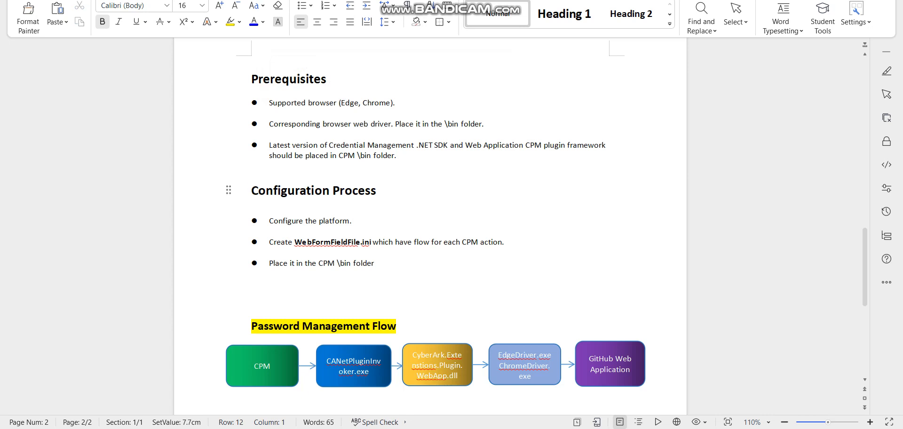
pyautogui.press('End')
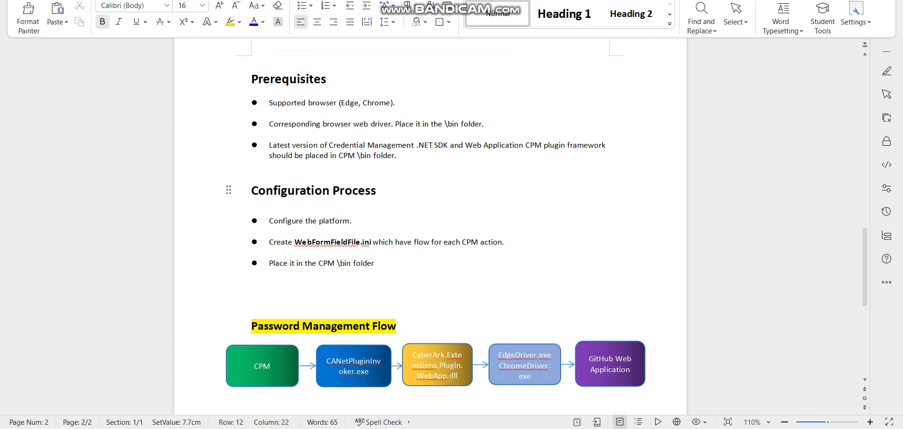
pyautogui.hotkey('shift', 'Home')
pyautogui.press('Down')
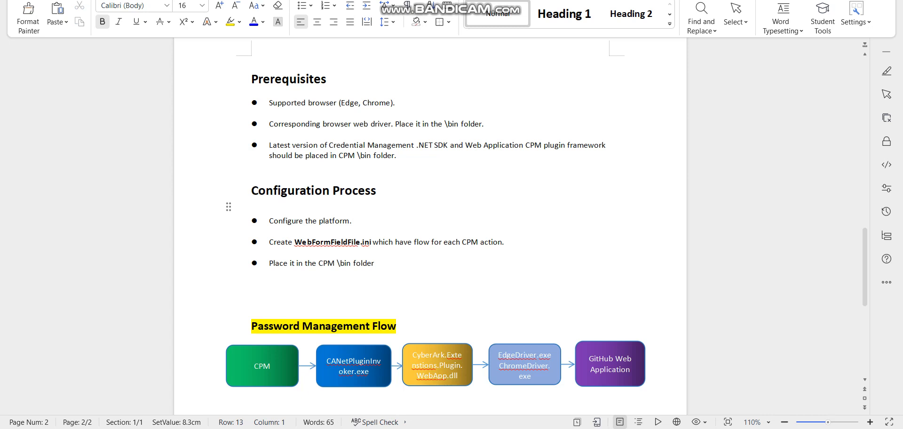
pyautogui.press('Down')
pyautogui.hotkey('shift', 'Right')
pyautogui.hotkey('shift', 'Right')
pyautogui.hotkey('shift', 'Right')
pyautogui.hotkey('shift', 'Right')
pyautogui.hotkey('shift', 'Right')
pyautogui.hotkey('shift', 'Right')
pyautogui.hotkey('shift', 'Right')
pyautogui.hotkey('shift', 'Right')
pyautogui.hotkey('shift', 'Right')
pyautogui.hotkey('shift', 'Right')
pyautogui.hotkey('shift', 'Right')
pyautogui.hotkey('shift', 'Right')
pyautogui.hotkey('shift', 'Right')
pyautogui.hotkey('shift', 'Right')
pyautogui.hotkey('shift', 'Right')
pyautogui.hotkey('shift', 'Right')
pyautogui.hotkey('shift', 'Right')
pyautogui.hotkey('shift', 'Right')
pyautogui.hotkey('shift', 'Right')
pyautogui.moveTo(335, 221); pyautogui.dragTo(354, 230)
pyautogui.moveTo(375, 264); pyautogui.dragTo(257, 254)
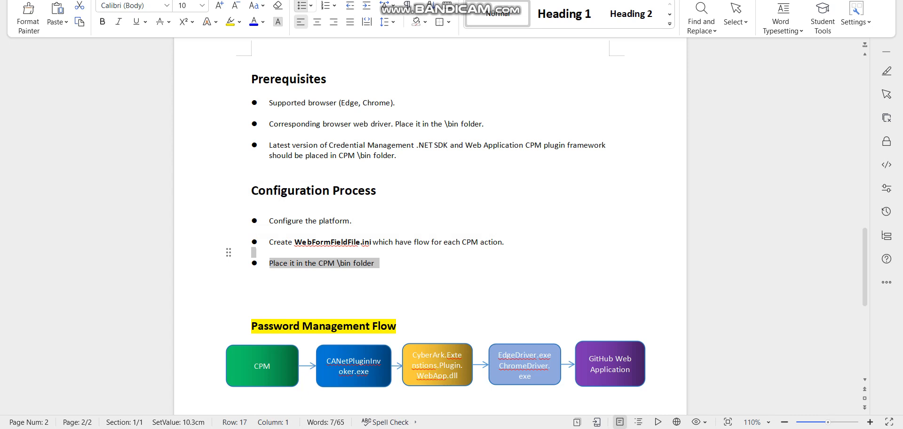
pyautogui.moveTo(256, 254); pyautogui.dragTo(264, 221)
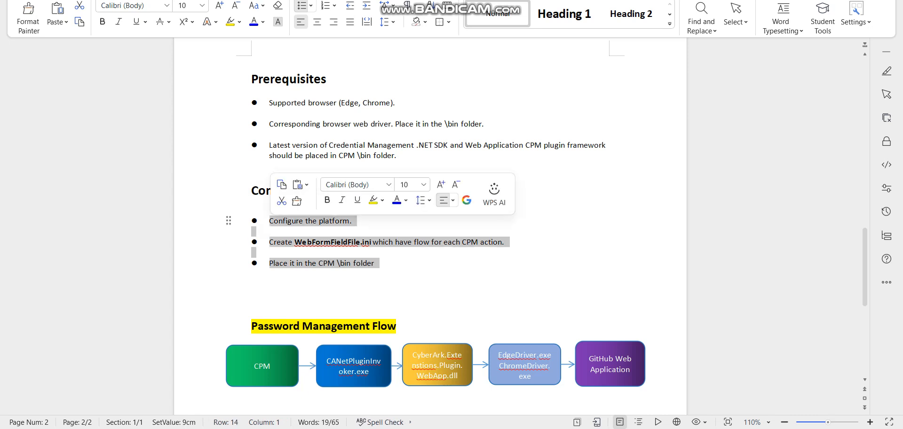
pyautogui.click(252, 231)
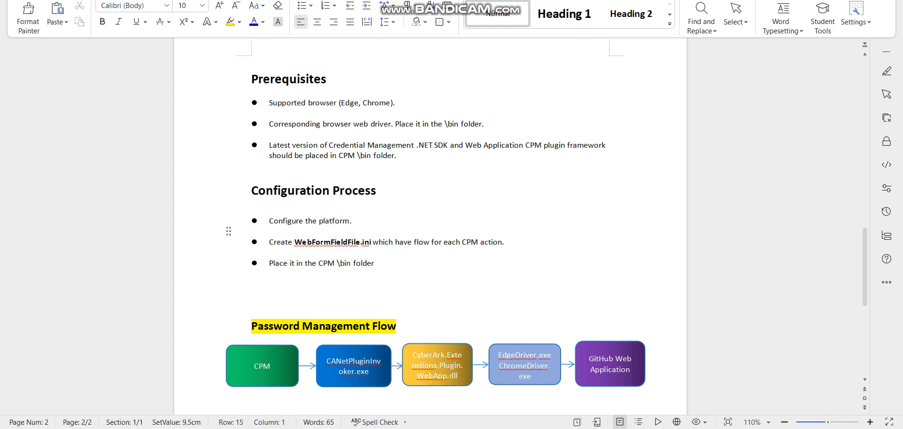
# Step: Add a full stop at the end of the "Place it in the CPM \bin folder" bullet
pyautogui.moveTo(270, 221); pyautogui.dragTo(331, 252)
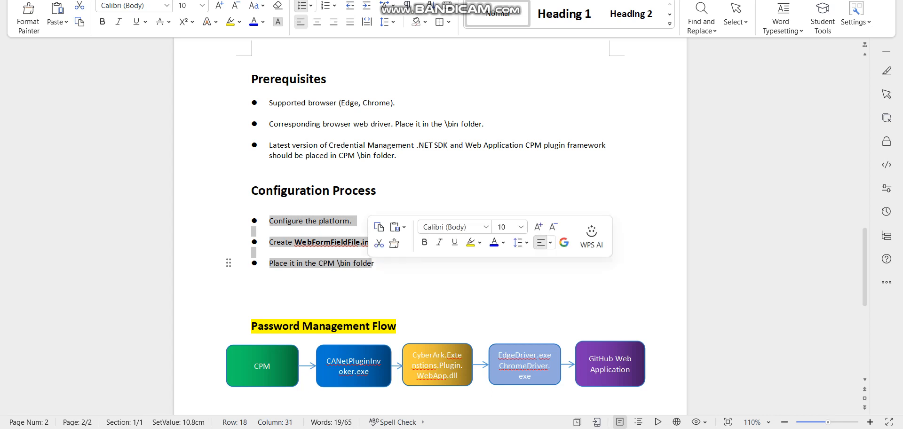
pyautogui.click(375, 263)
pyautogui.write('.')
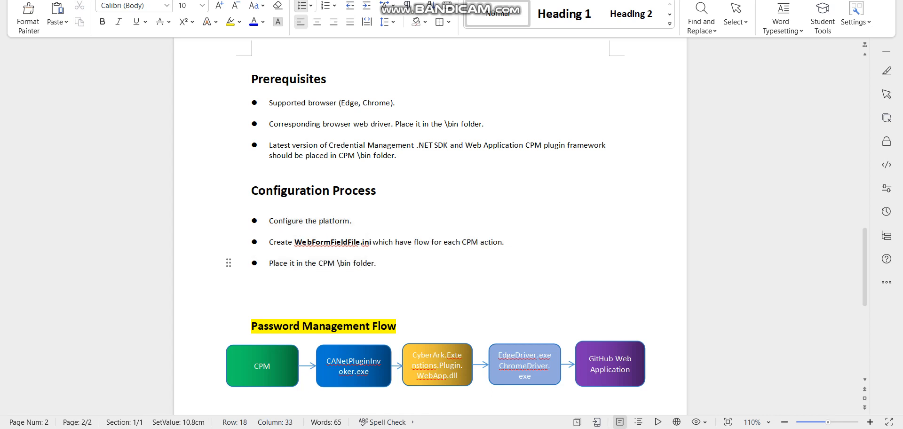
# Step: Examine the bullets on configuring the platform and creating WebFormFieldFile.ini with a flow for each CPM action
pyautogui.moveTo(269, 220); pyautogui.dragTo(357, 221)
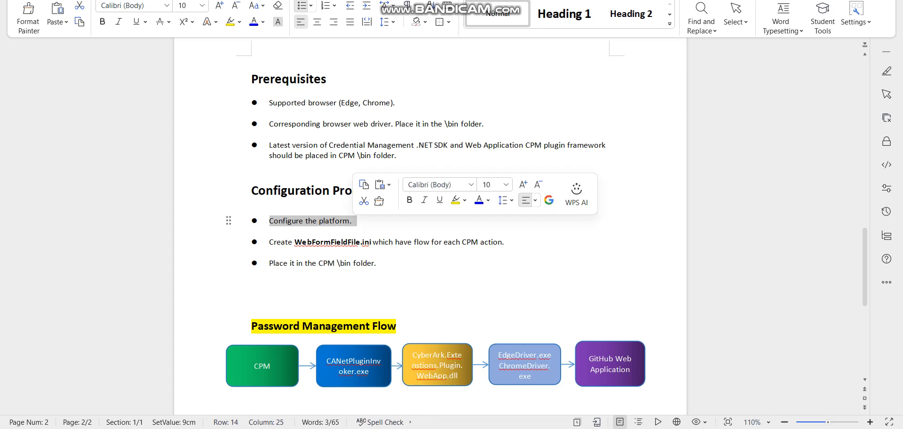
pyautogui.click(357, 220)
pyautogui.moveTo(359, 220); pyautogui.dragTo(269, 221)
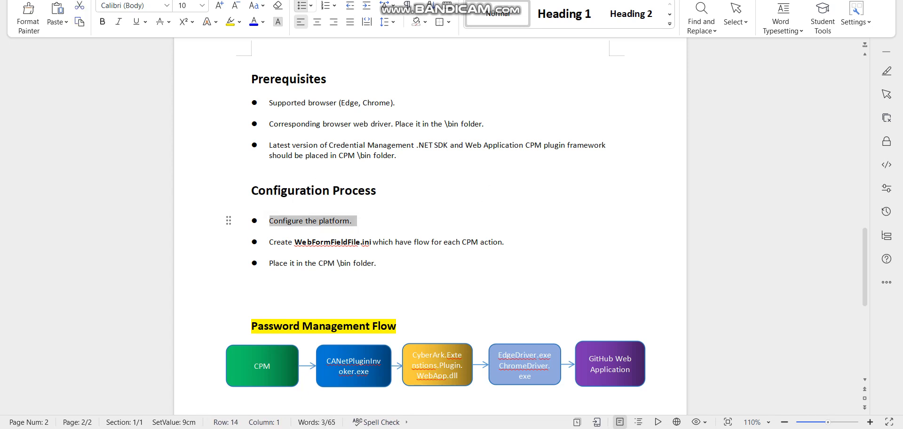
pyautogui.click(356, 221)
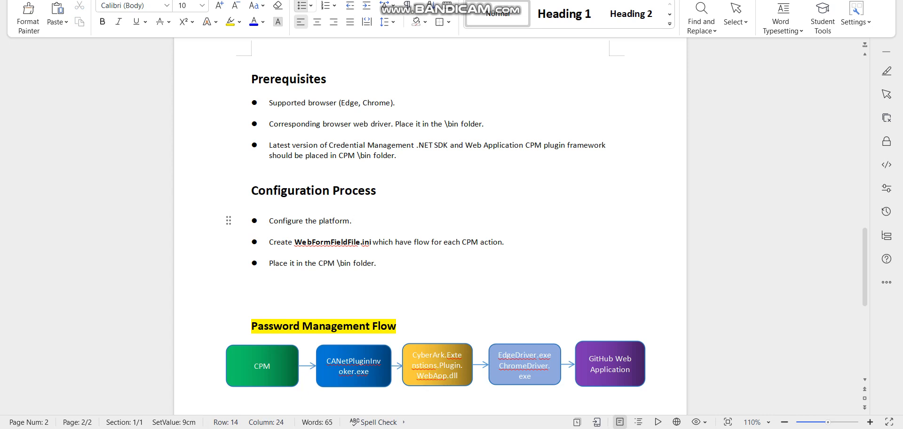
pyautogui.moveTo(270, 242); pyautogui.dragTo(292, 242)
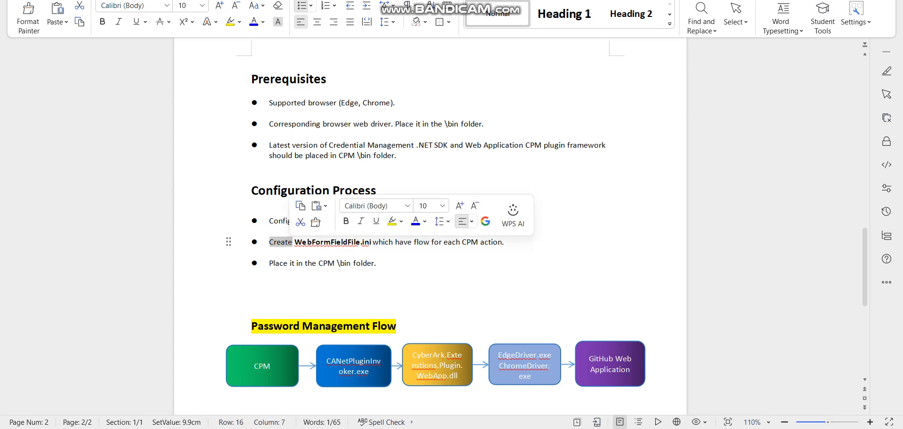
pyautogui.click(269, 220)
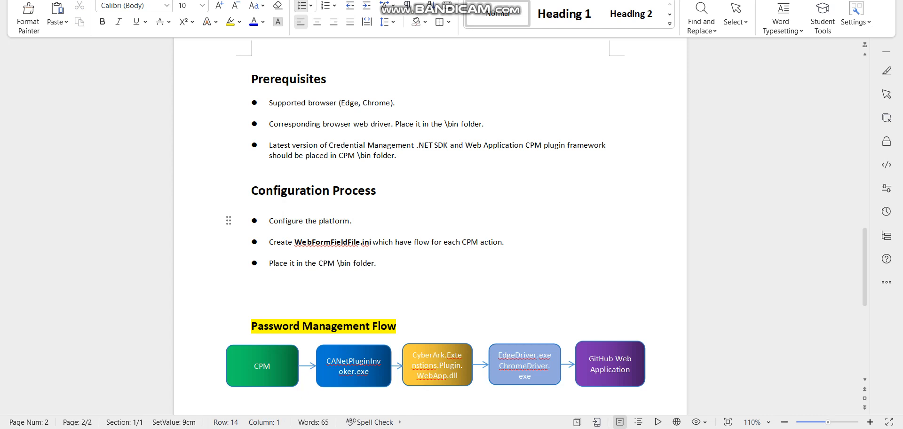
pyautogui.moveTo(269, 220); pyautogui.dragTo(357, 221)
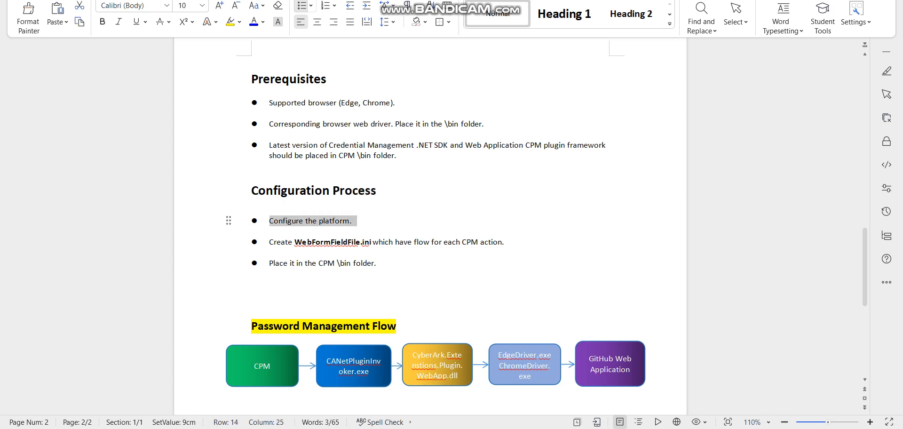
pyautogui.click(274, 241)
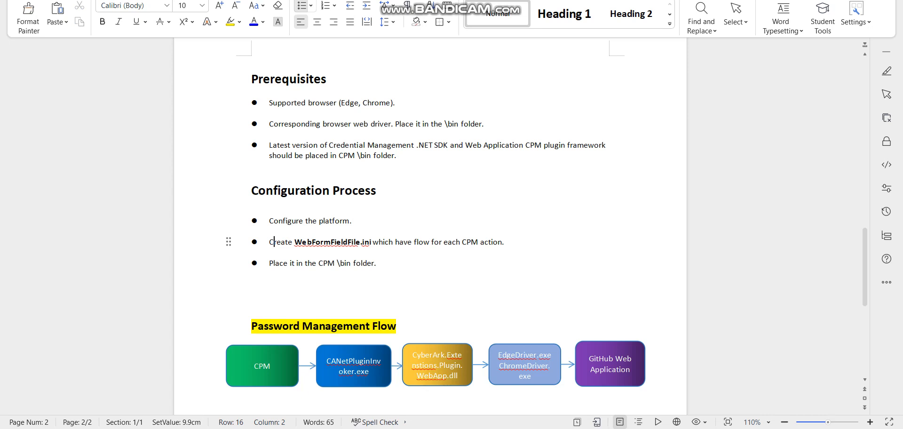
pyautogui.click(373, 242)
pyautogui.moveTo(373, 242); pyautogui.dragTo(502, 242)
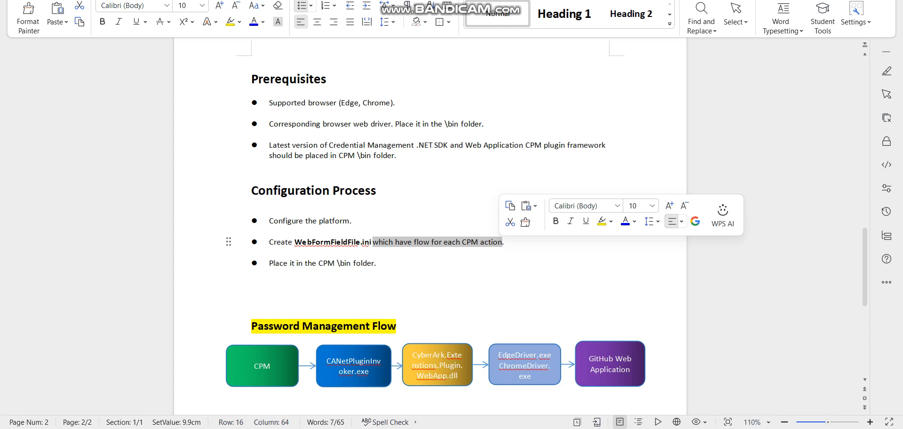
pyautogui.moveTo(502, 241); pyautogui.dragTo(269, 241)
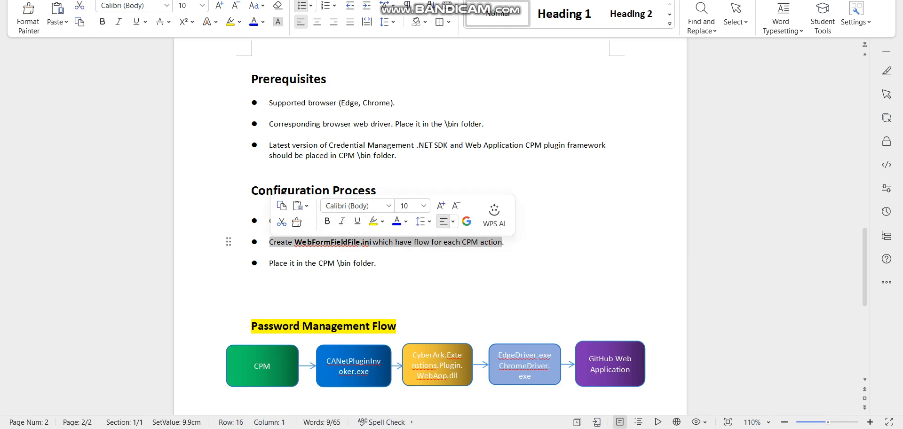
pyautogui.rightClick(297, 243)
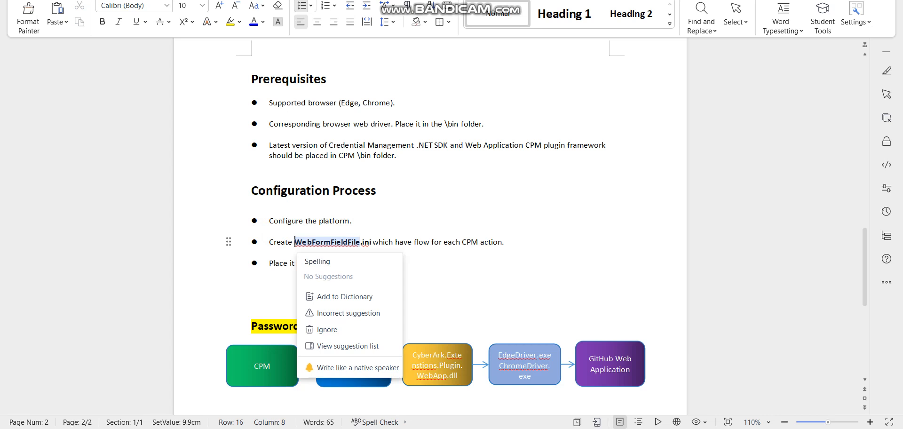
pyautogui.press('Escape')
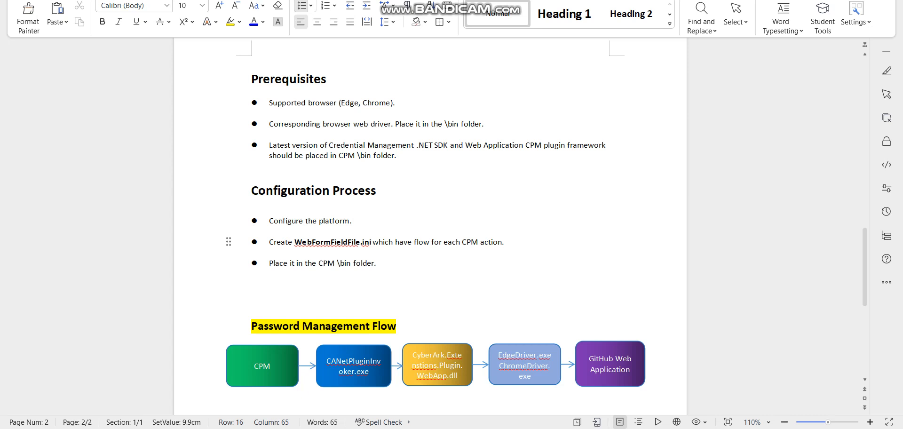
# Step: Insert an empty line without a bullet below the WebFormFieldFile.ini bullet
pyautogui.press('Return')
pyautogui.press('BackSpace')
pyautogui.press('Return')
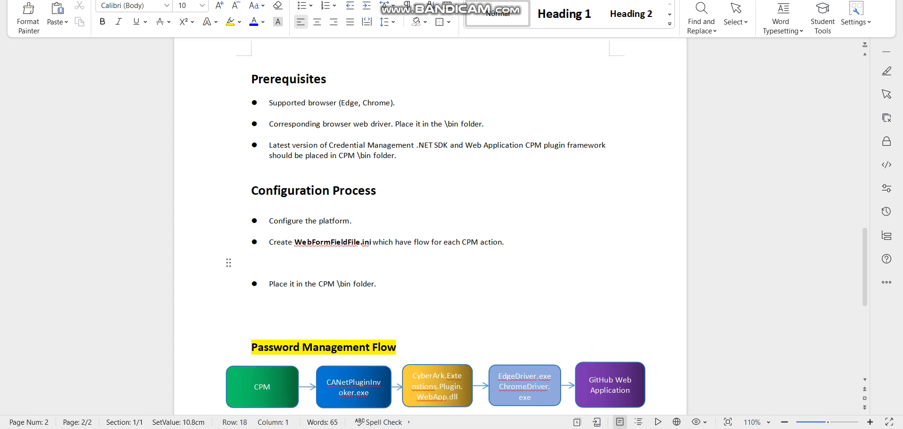
# Step: Write the sample action names "[Verify], [Change" on the empty line below the WebFormFieldFile.ini bullet
pyautogui.write('[Veru')
pyautogui.press('BackSpace')
pyautogui.write('ify], ')
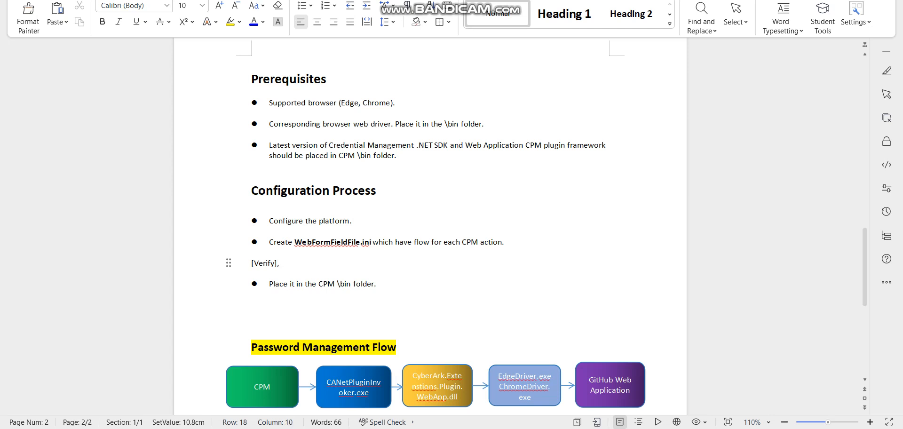
pyautogui.write('[')
pyautogui.write('Chec')
pyautogui.press('BackSpace')
pyautogui.press('BackSpace')
pyautogui.write('ange')
# Step: Delete the sample action names, leaving the line below the WebFormFieldFile.ini bullet empty
pyautogui.moveTo(251, 263); pyautogui.dragTo(317, 263)
pyautogui.click(316, 263)
pyautogui.press('BackSpace')
pyautogui.press('BackSpace')
pyautogui.press('BackSpace')
pyautogui.press('BackSpace')
pyautogui.press('BackSpace')
pyautogui.press('BackSpace')
pyautogui.press('BackSpace')
pyautogui.press('BackSpace')
pyautogui.press('BackSpace')
pyautogui.press('BackSpace')
pyautogui.press('BackSpace')
pyautogui.press('BackSpace')
pyautogui.press('BackSpace')
pyautogui.press('BackSpace')
pyautogui.press('BackSpace')
pyautogui.press('BackSpace')
pyautogui.press('BackSpace')
pyautogui.press('BackSpace')
pyautogui.press('BackSpace')
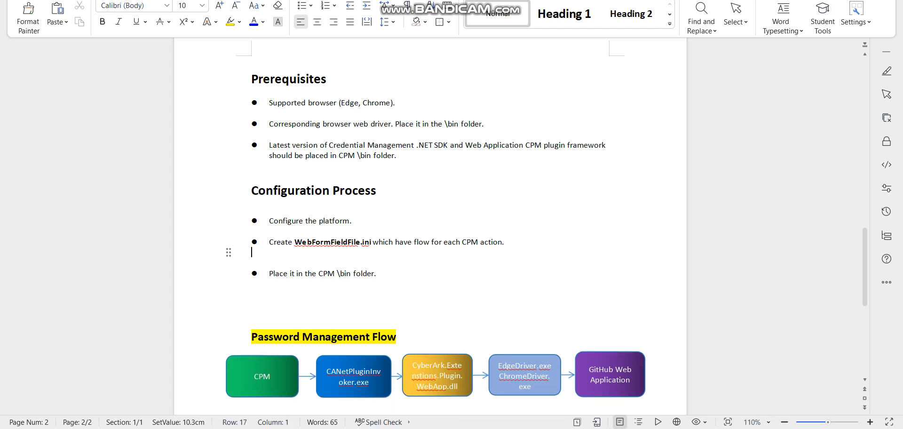
# Step: Review the Configuration Process bullets, focusing on the instruction to place the file in the CPM \bin folder
pyautogui.moveTo(269, 274); pyautogui.dragTo(377, 273)
pyautogui.click(303, 274)
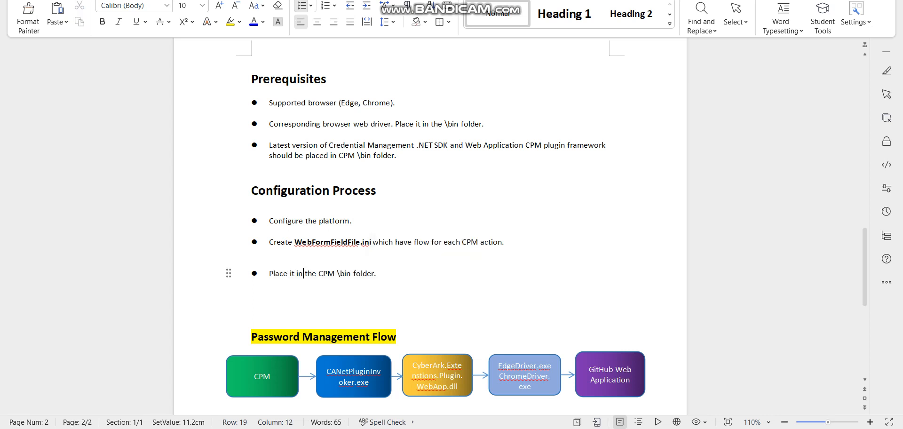
pyautogui.click(255, 274)
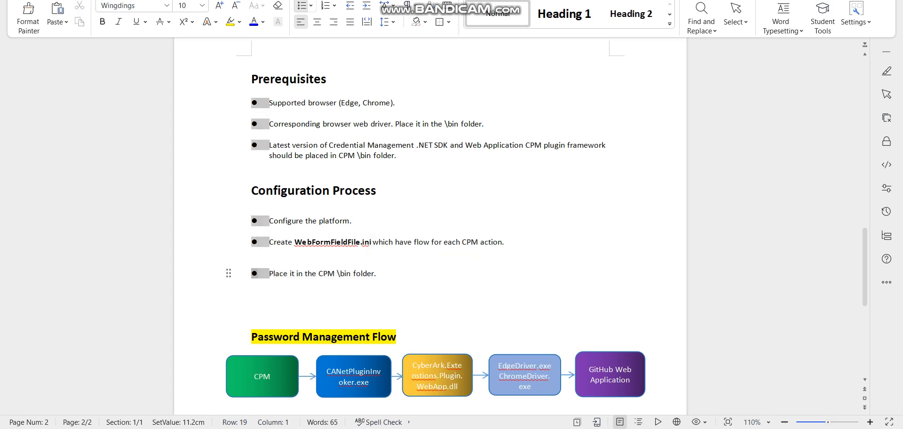
pyautogui.click(270, 273)
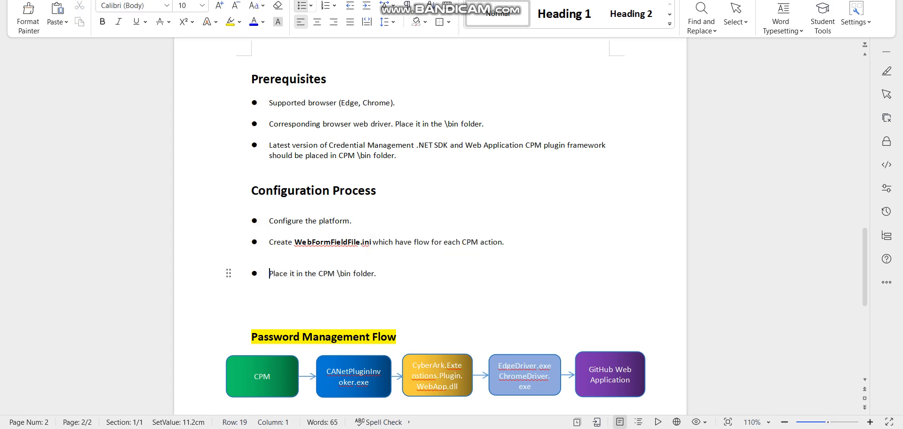
pyautogui.moveTo(381, 274); pyautogui.dragTo(270, 274)
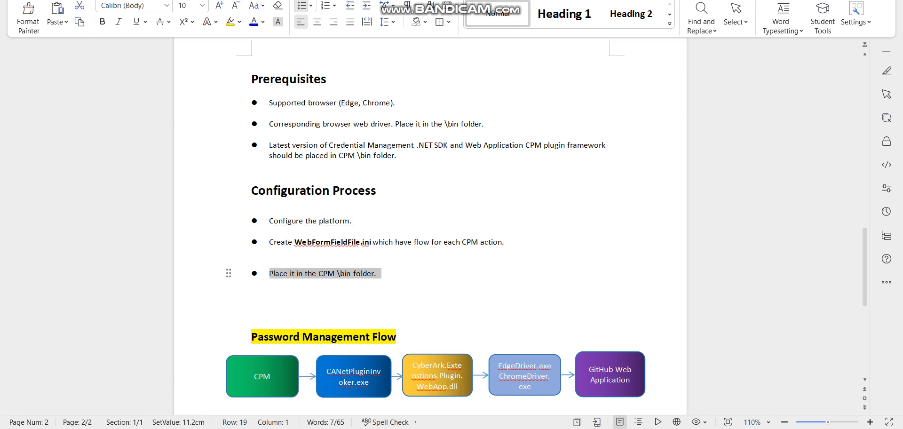
pyautogui.click(252, 263)
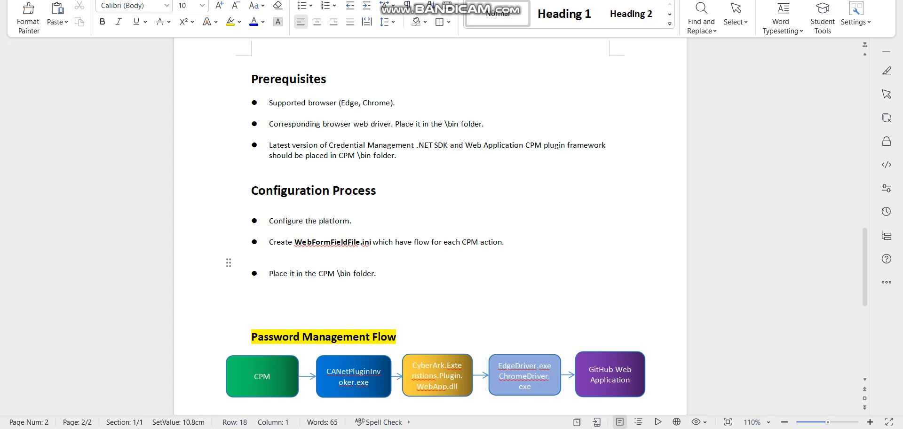
pyautogui.click(352, 221)
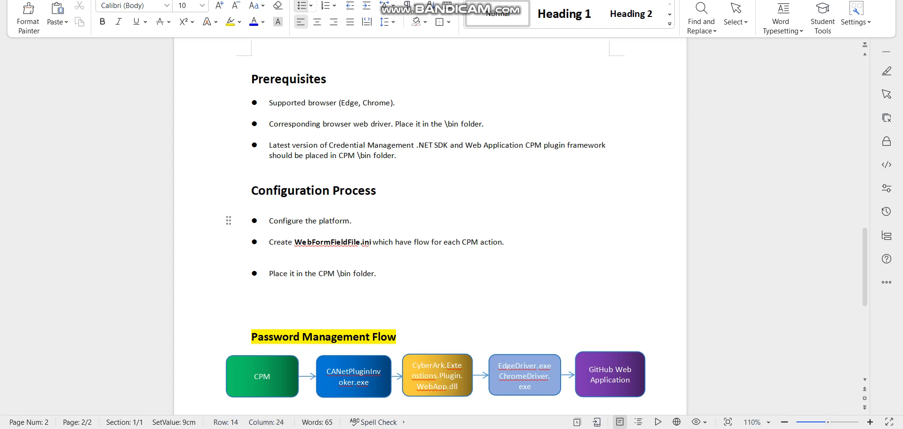
pyautogui.click(378, 274)
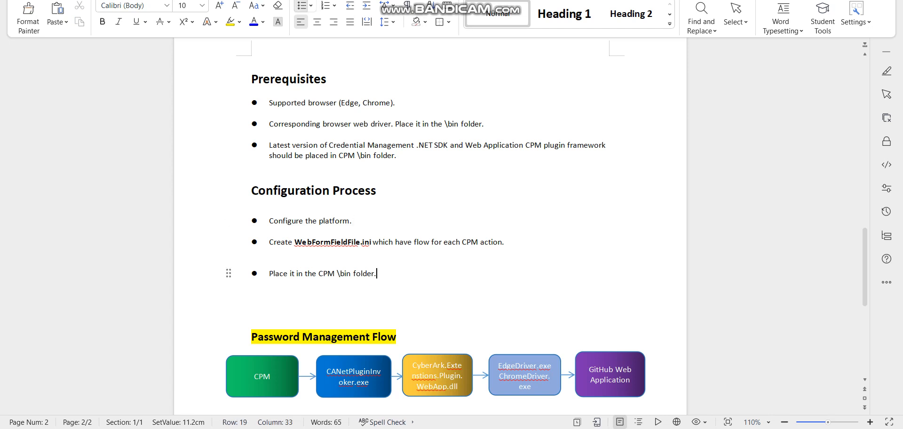
pyautogui.click(361, 273)
pyautogui.click(274, 221)
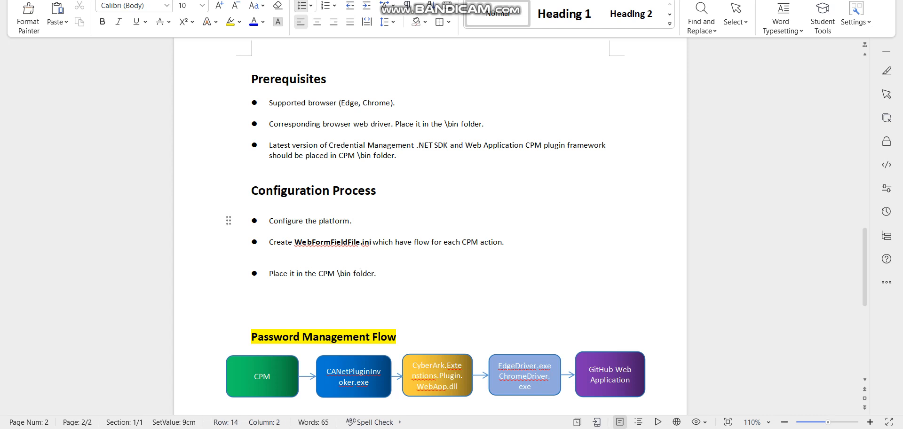
pyautogui.doubleClick(259, 263)
# Step: Examine the Password Management Flow diagram box by box, from CPM through to GitHub Web Application
pyautogui.moveTo(865, 267); pyautogui.dragTo(865, 292)
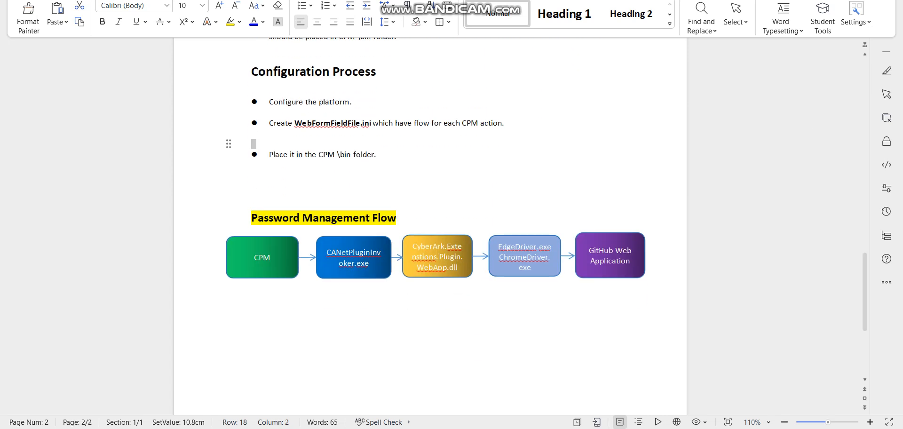
pyautogui.click(313, 218)
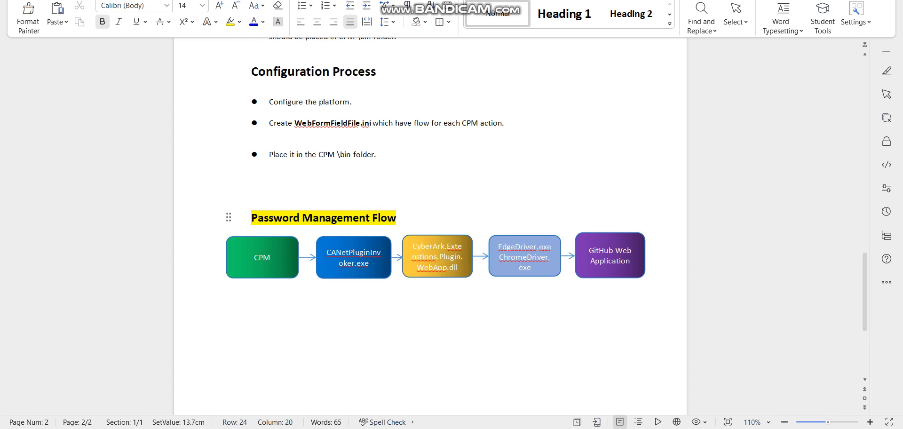
pyautogui.click(252, 306)
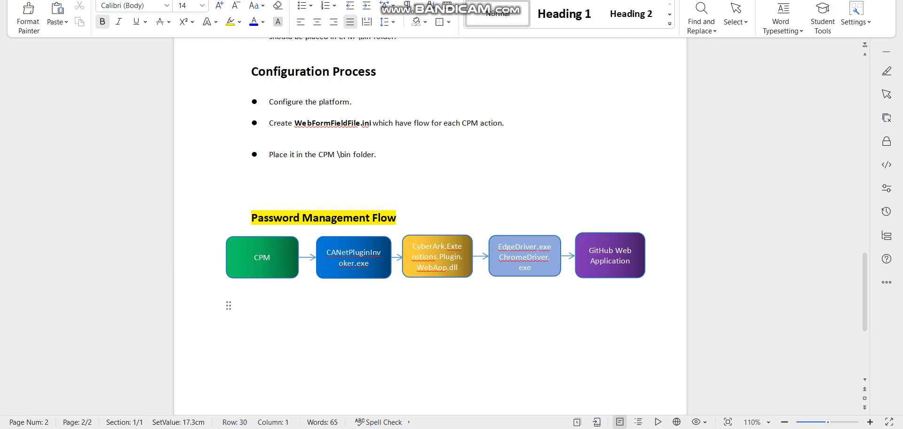
pyautogui.click(262, 254)
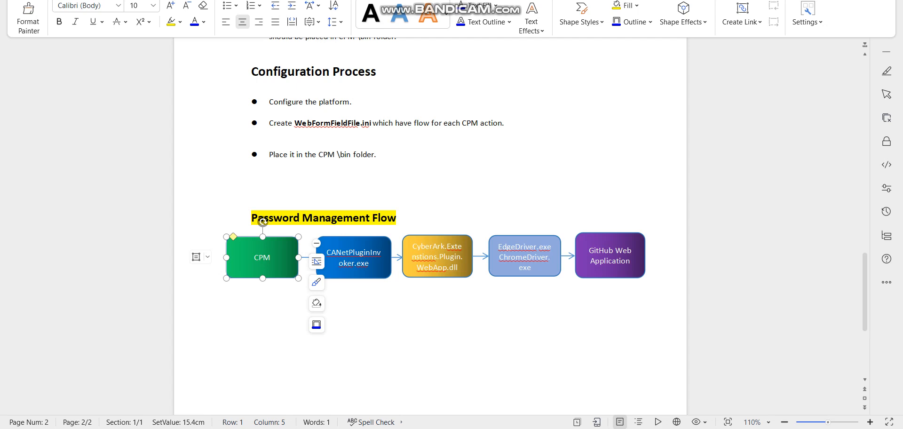
pyautogui.click(354, 261)
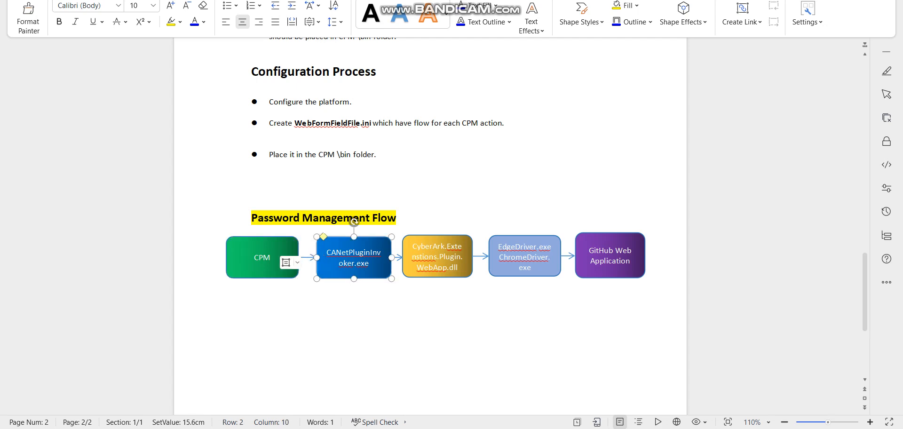
pyautogui.rightClick(365, 259)
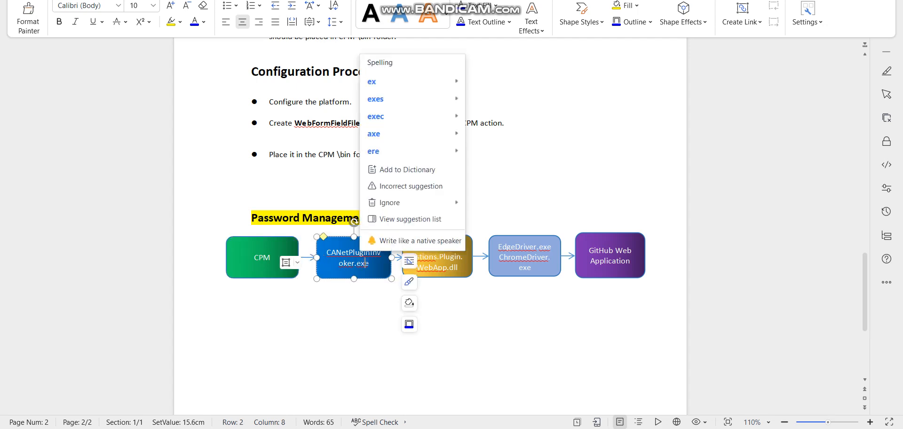
pyautogui.click(398, 325)
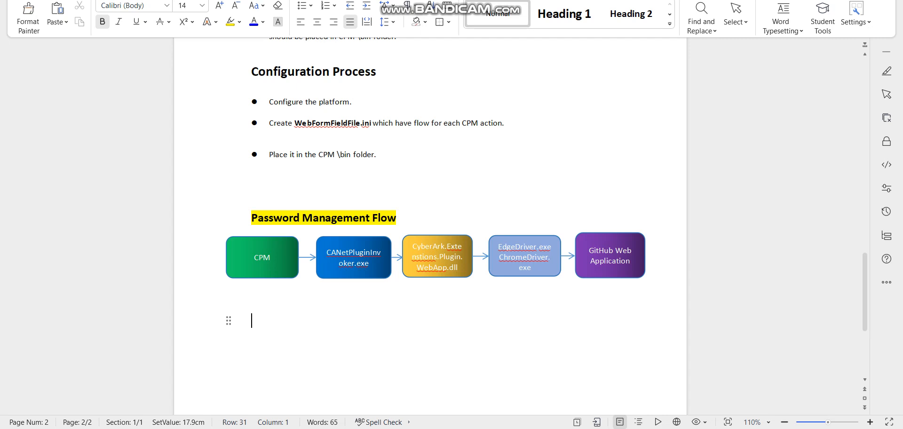
pyautogui.moveTo(461, 268); pyautogui.dragTo(412, 246)
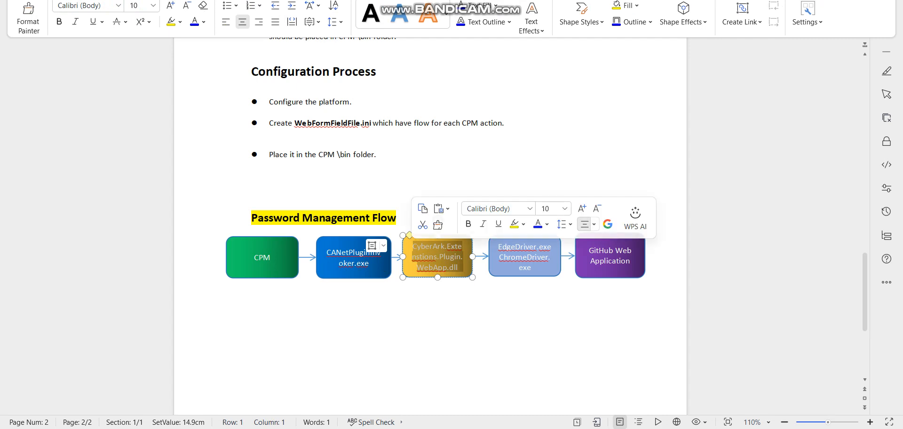
pyautogui.click(251, 320)
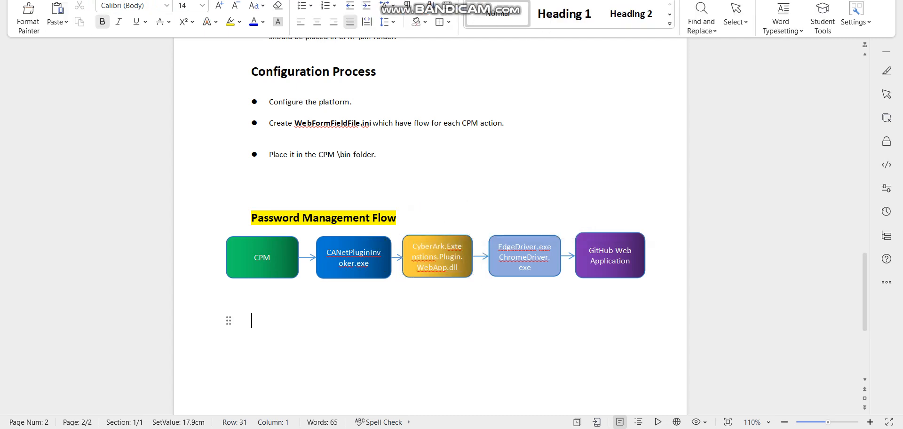
pyautogui.moveTo(532, 268); pyautogui.dragTo(505, 257)
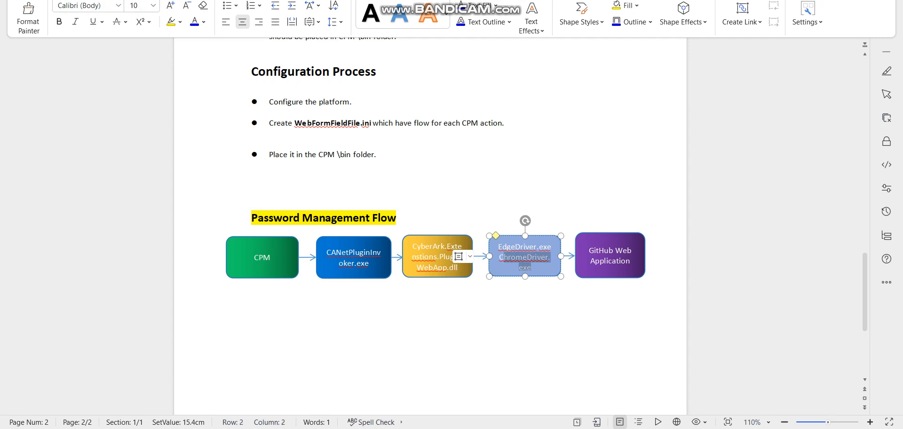
pyautogui.click(251, 320)
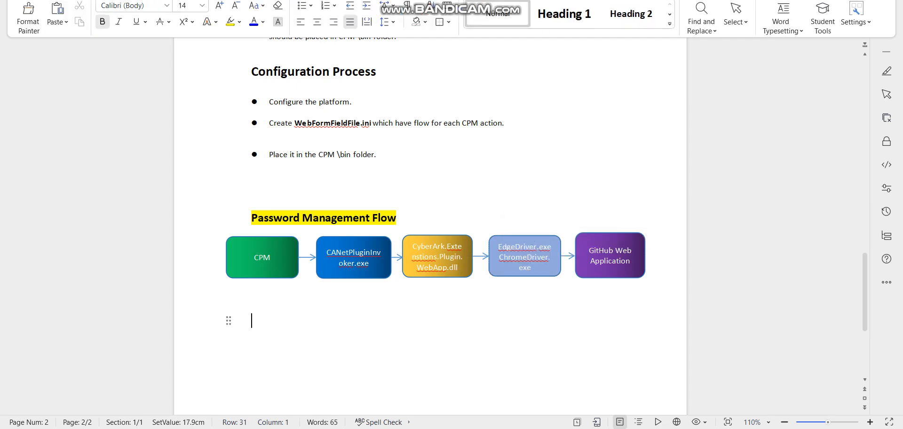
pyautogui.tripleClick(610, 261)
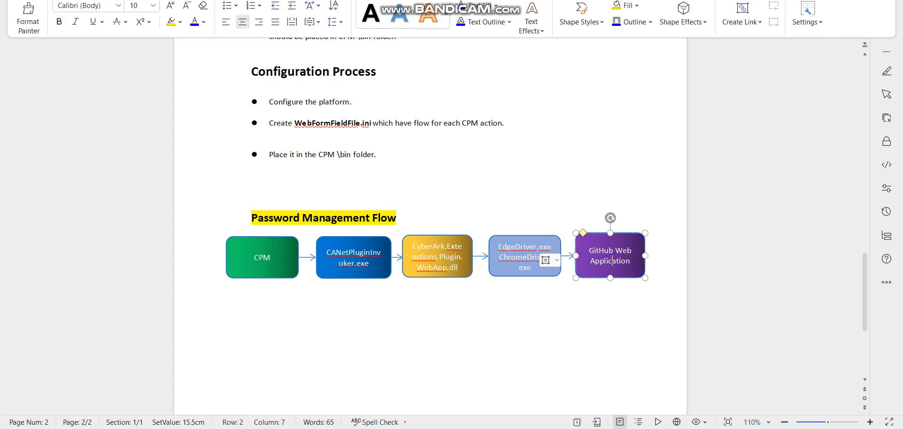
# Step: Examine the browser driver box in the flow diagram, focusing on the ChromeDriver.exe text
pyautogui.click(525, 258)
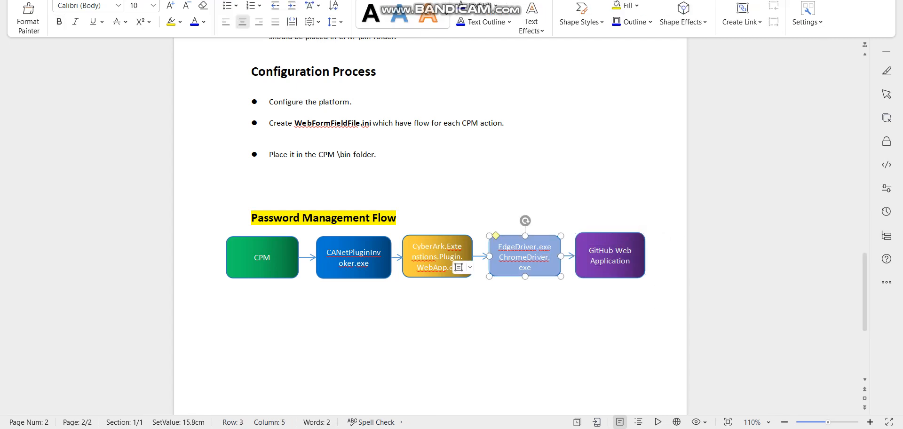
pyautogui.click(517, 258)
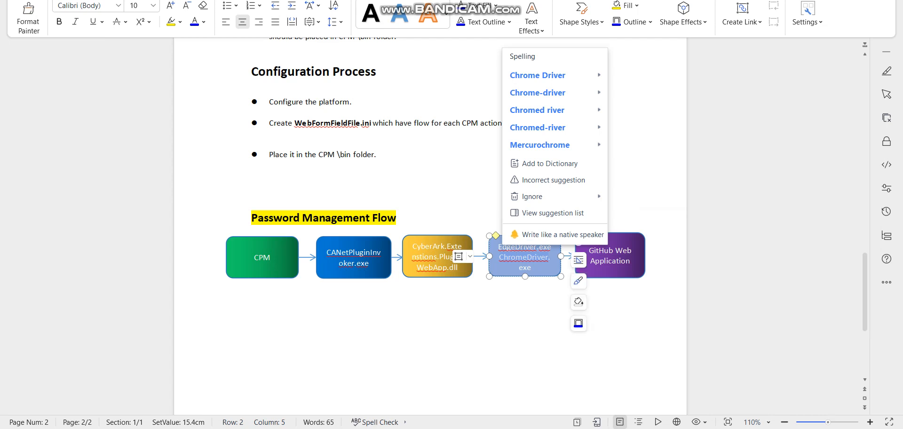
pyautogui.click(252, 321)
pyautogui.tripleClick(527, 267)
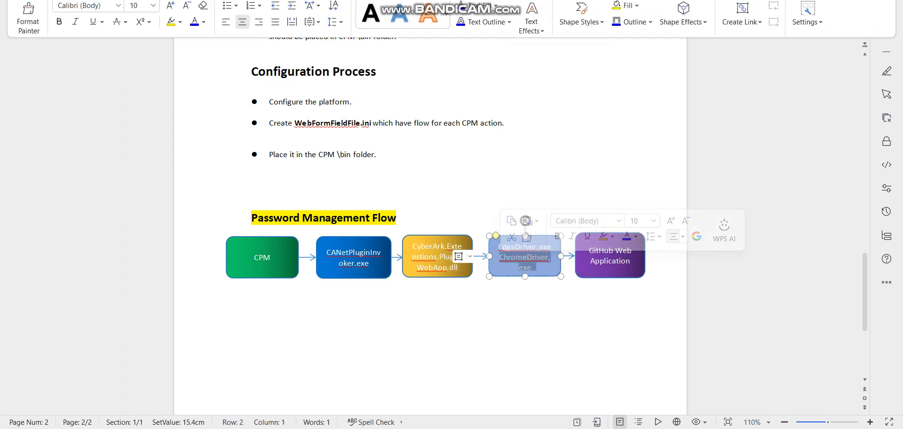
pyautogui.click(252, 291)
pyautogui.click(534, 268)
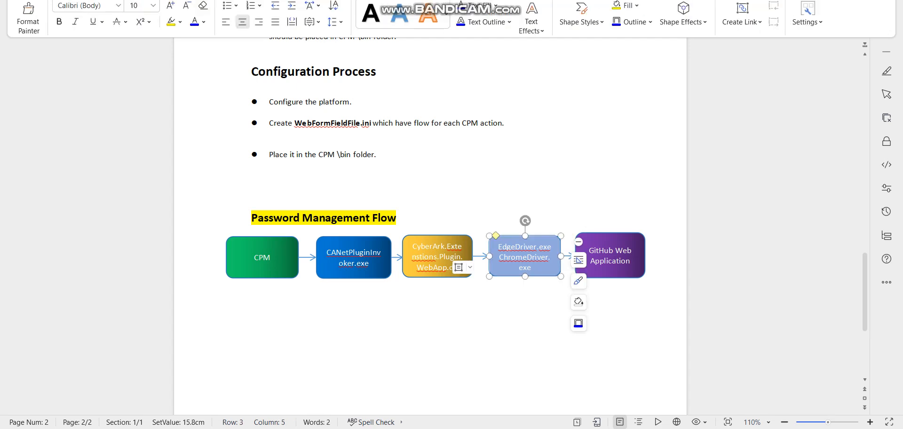
pyautogui.moveTo(534, 268); pyautogui.dragTo(500, 257)
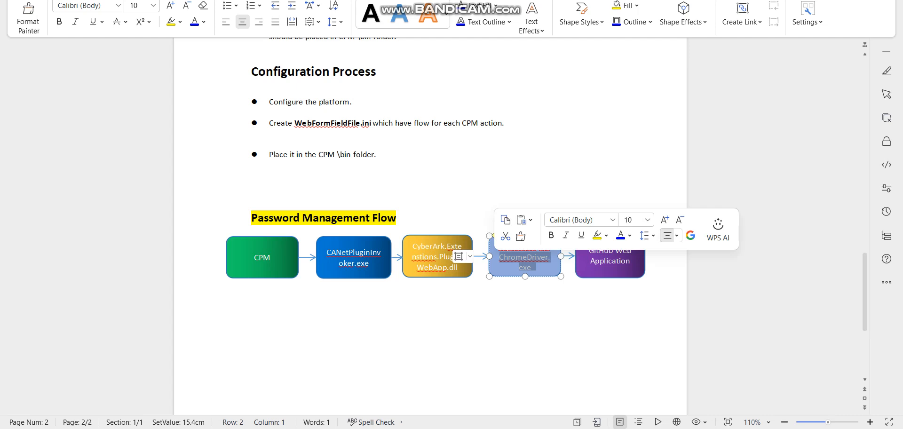
pyautogui.click(430, 335)
pyautogui.moveTo(533, 267); pyautogui.dragTo(499, 257)
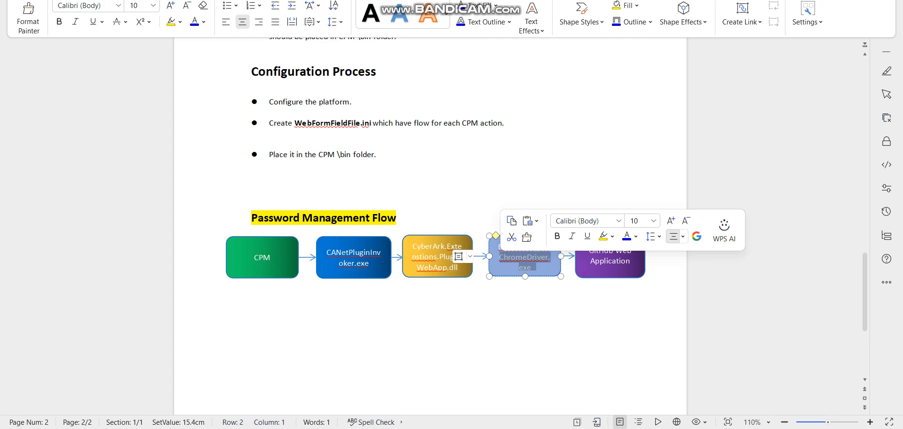
pyautogui.click(430, 334)
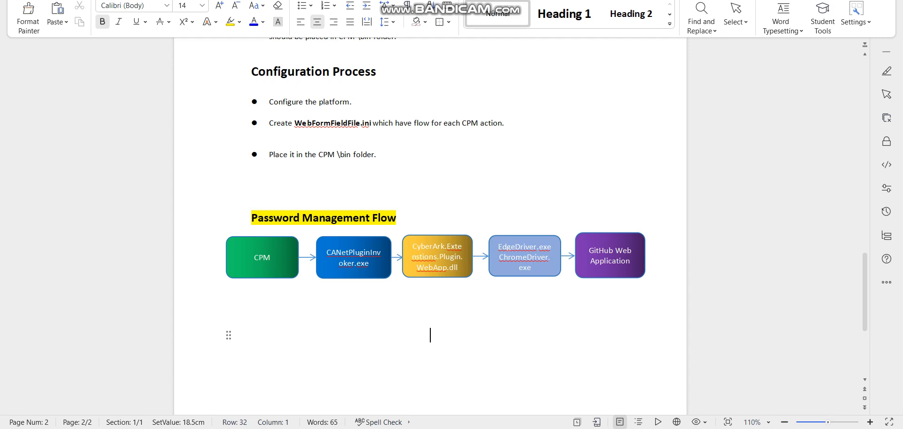
# Step: Shift the EdgeDriver.exe and ChromeDriver.exe box slightly toward the GitHub Web Application box
pyautogui.moveTo(510, 237)
pyautogui.mouseDown()
pyautogui.moveTo(488, 253)
pyautogui.moveTo(520, 226)
pyautogui.moveTo(504, 233)
pyautogui.moveTo(513, 234)
pyautogui.mouseUp()
pyautogui.click(252, 320)
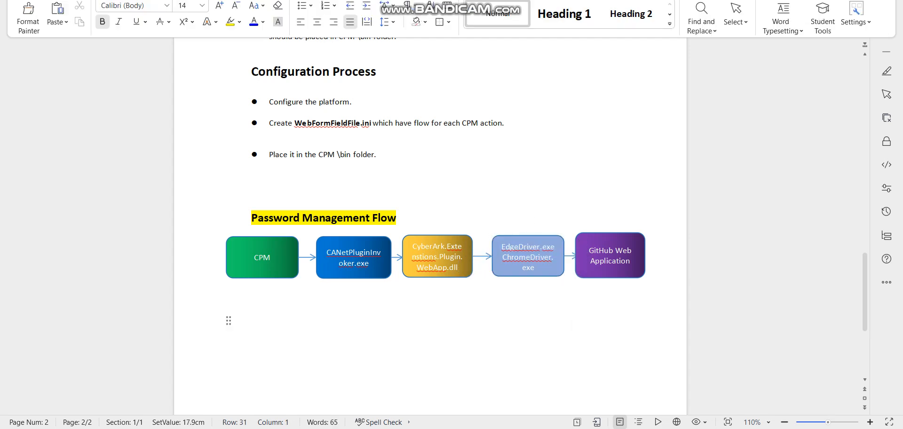
pyautogui.moveTo(252, 281)
pyautogui.mouseDown()
pyautogui.moveTo(256, 290)
pyautogui.moveTo(257, 281)
pyautogui.mouseUp()
pyautogui.click(430, 188)
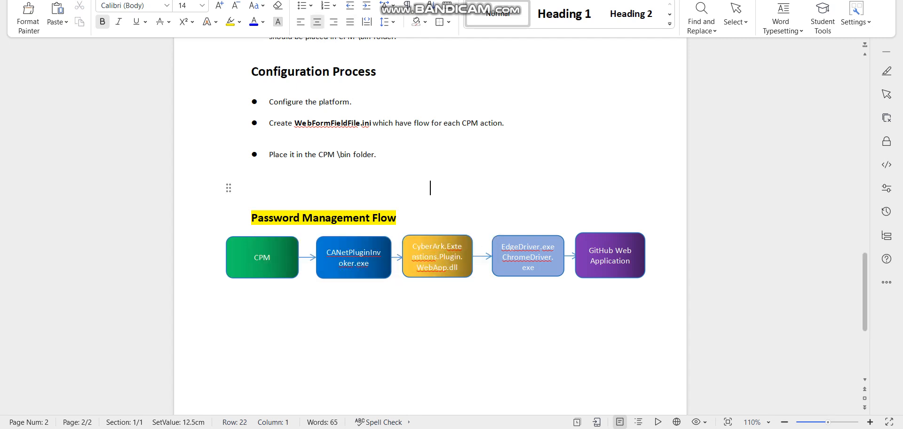
pyautogui.scroll(3, 430, 212)
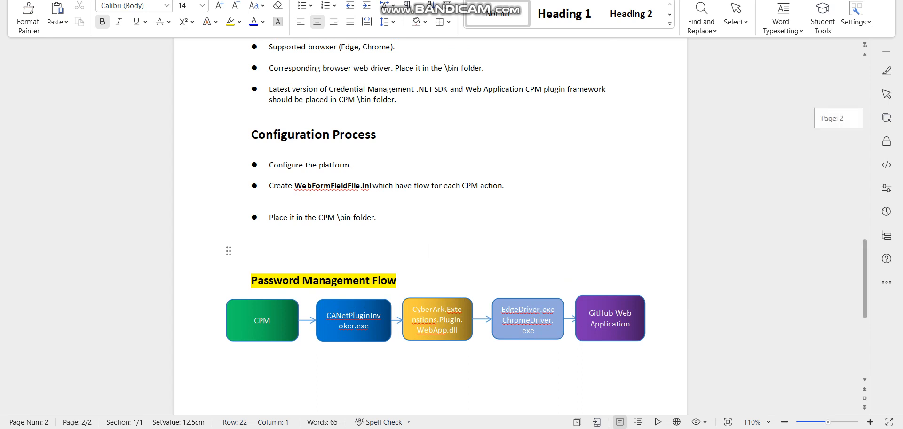
pyautogui.scroll(3, 430, 212)
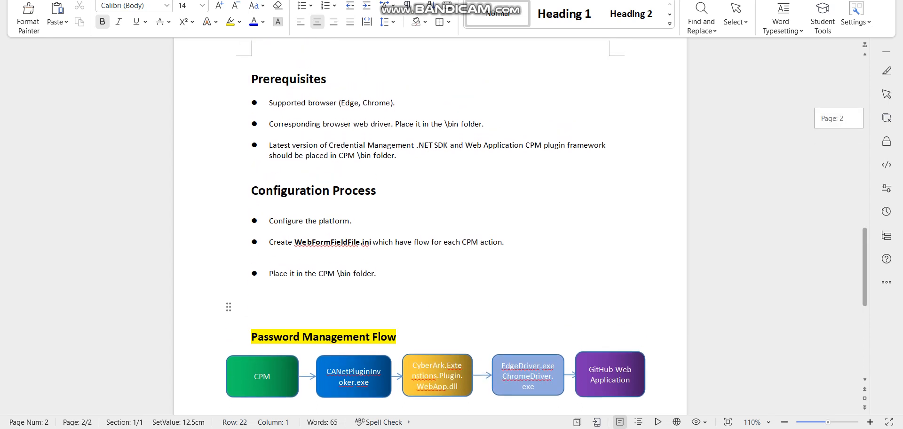
pyautogui.scroll(-1, 430, 211)
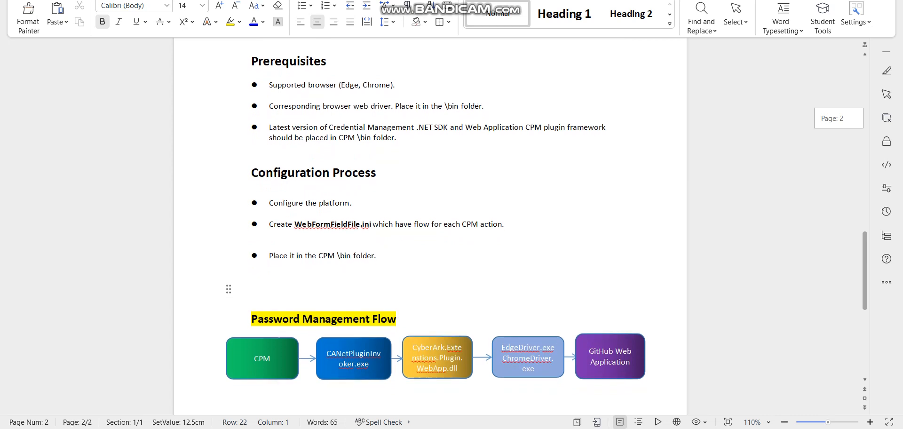
pyautogui.scroll(-4, 431, 205)
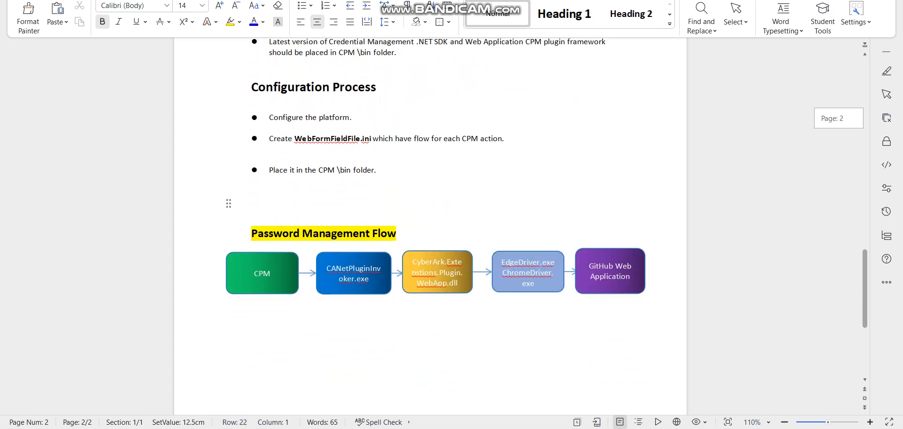
pyautogui.scroll(-1, 430, 206)
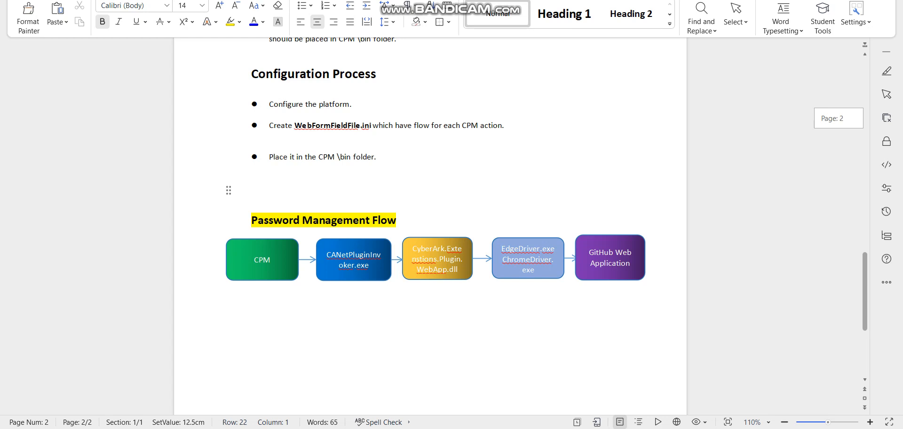
pyautogui.press('Down')
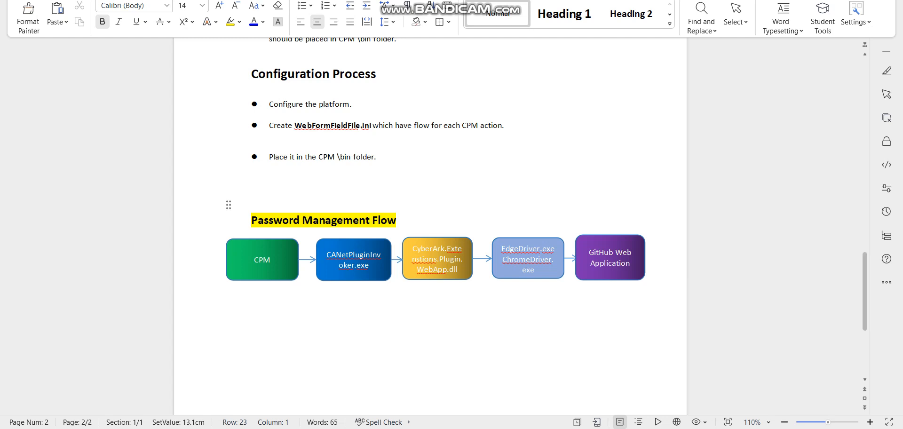
pyautogui.scroll(1, 864, 289)
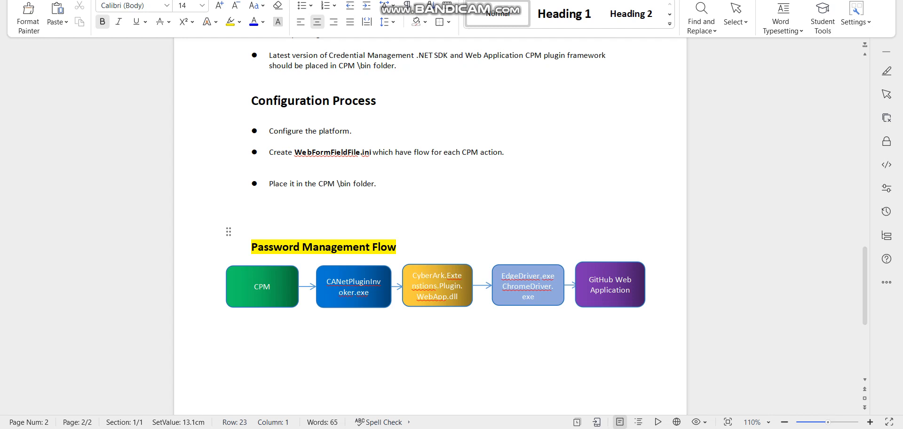
pyautogui.click(251, 290)
pyautogui.click(251, 349)
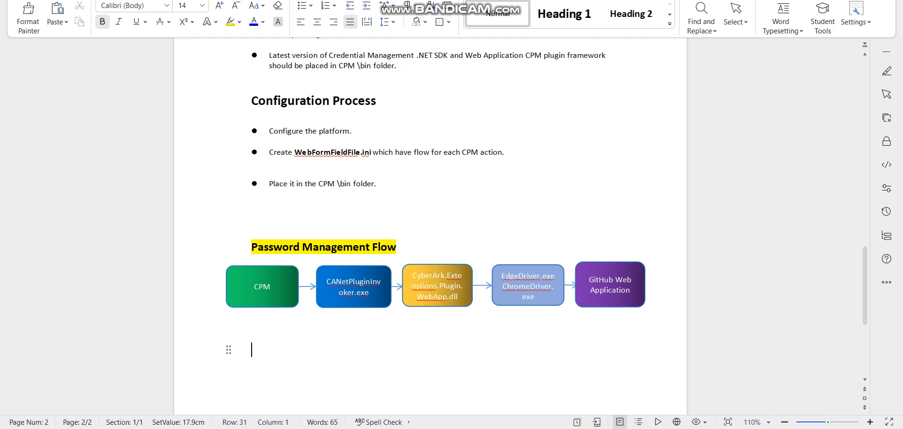
pyautogui.moveTo(637, 428)
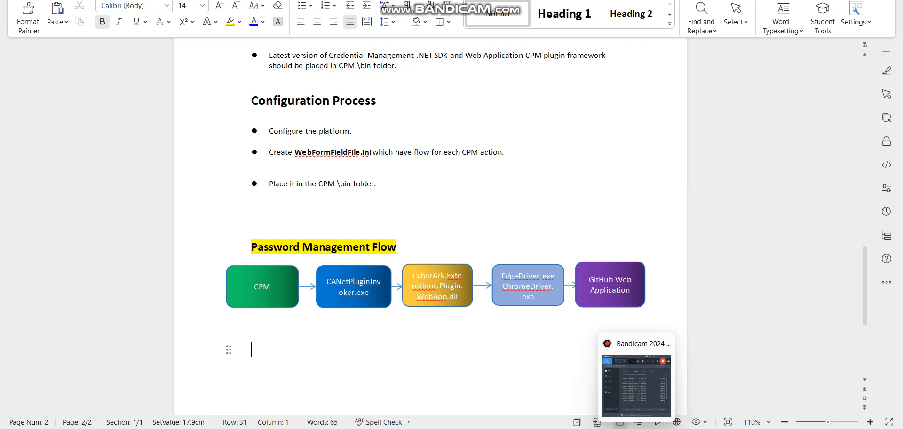
pyautogui.click(637, 428)
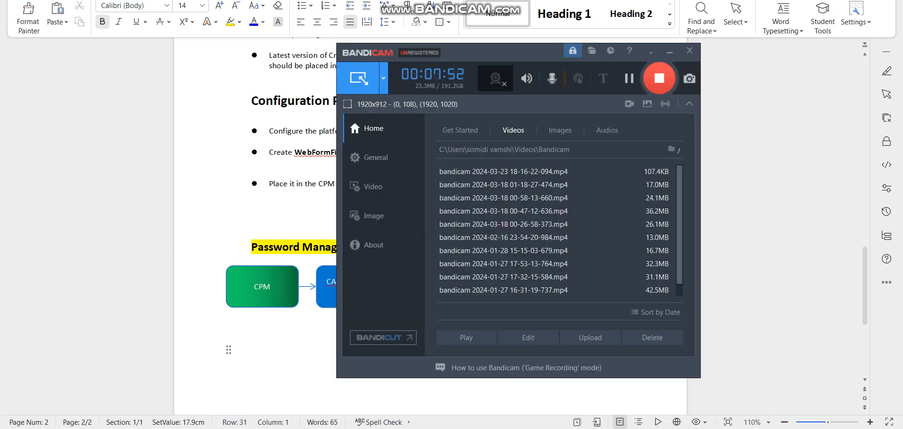
pyautogui.click(629, 78)
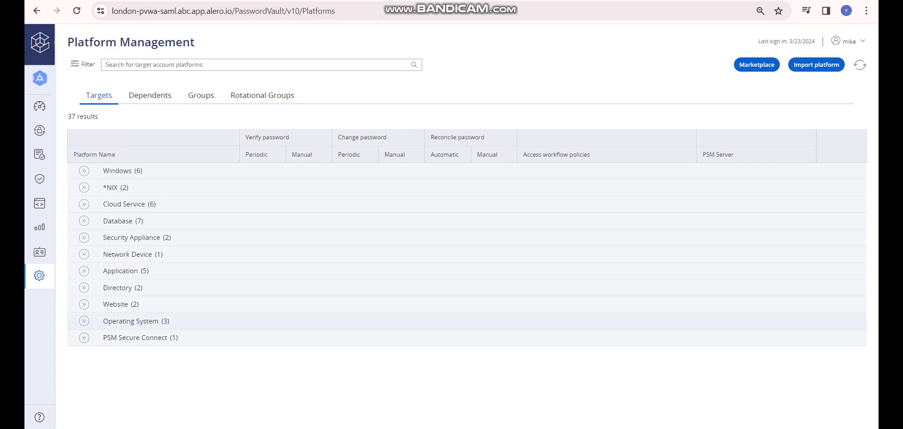
# Step: Switch to CyberArk Platform Management and open the Generic Web App platform in the Website group for editing
pyautogui.click(84, 304)
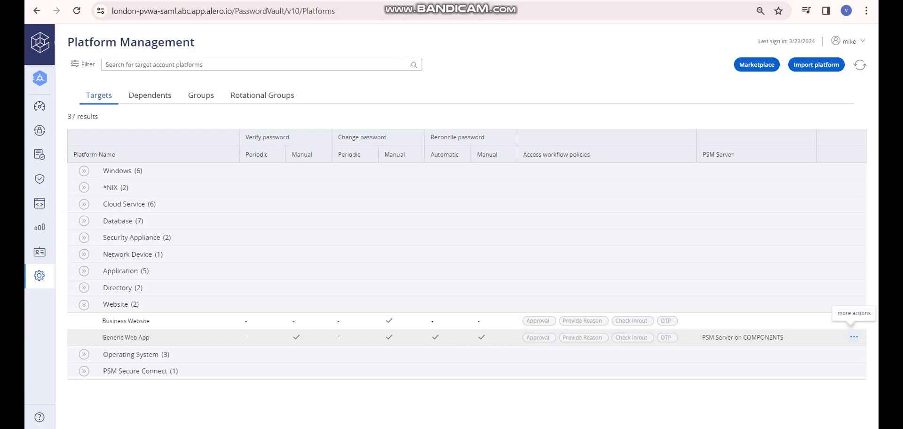
pyautogui.click(853, 337)
pyautogui.click(803, 351)
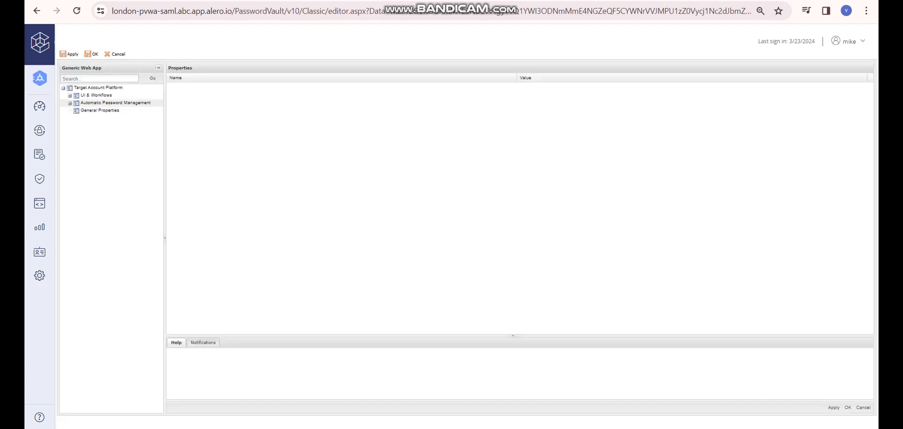
# Step: Expand Automatic Password Management and its Additional Policy Settings down to the individual Parameters of the Generic Web App platform
pyautogui.click(70, 103)
pyautogui.click(76, 170)
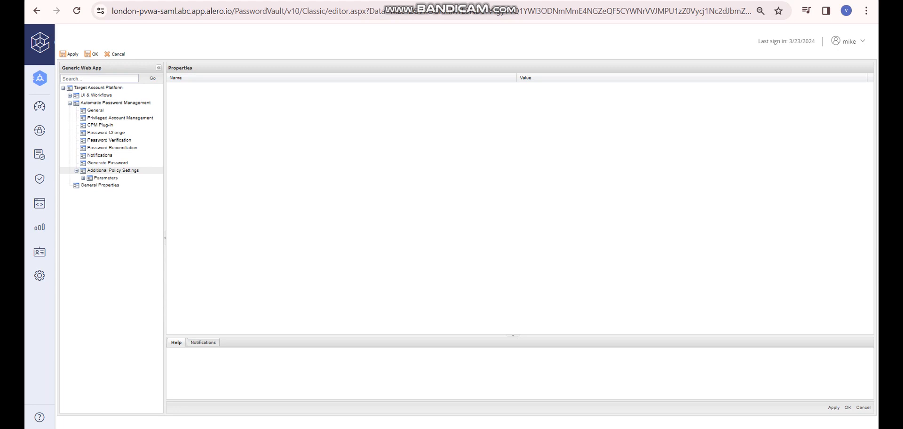
pyautogui.click(83, 178)
# Step: Review the values of the VerifyURL, ChangeURL and ReconcileURL parameters, focusing on the verify and change login addresses
pyautogui.click(111, 185)
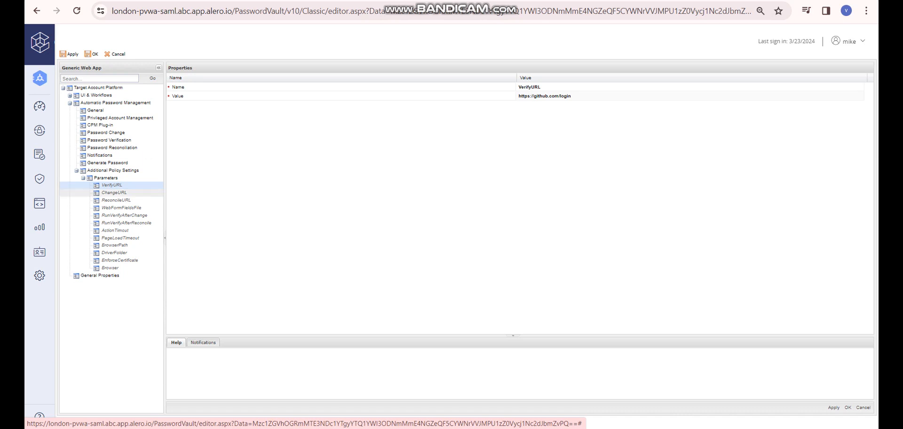
pyautogui.click(114, 192)
pyautogui.click(112, 185)
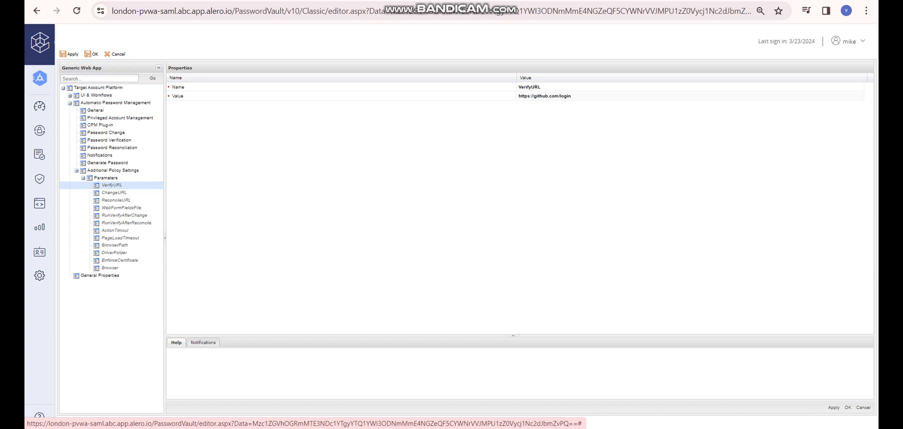
pyautogui.click(544, 96)
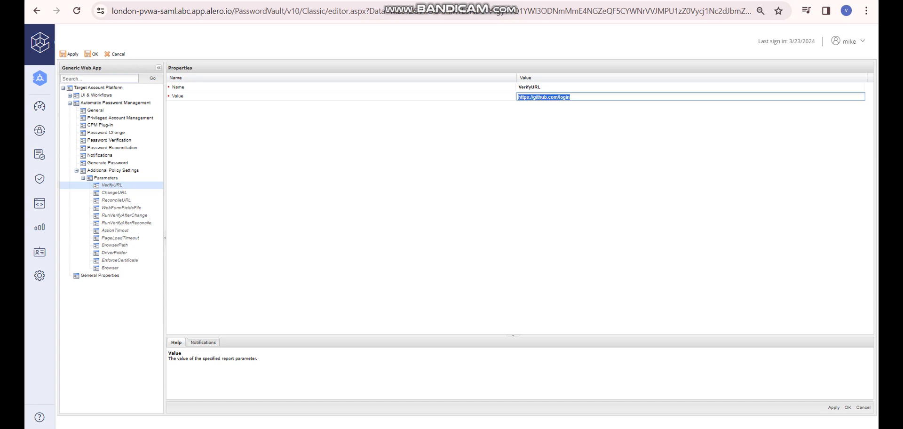
pyautogui.click(114, 192)
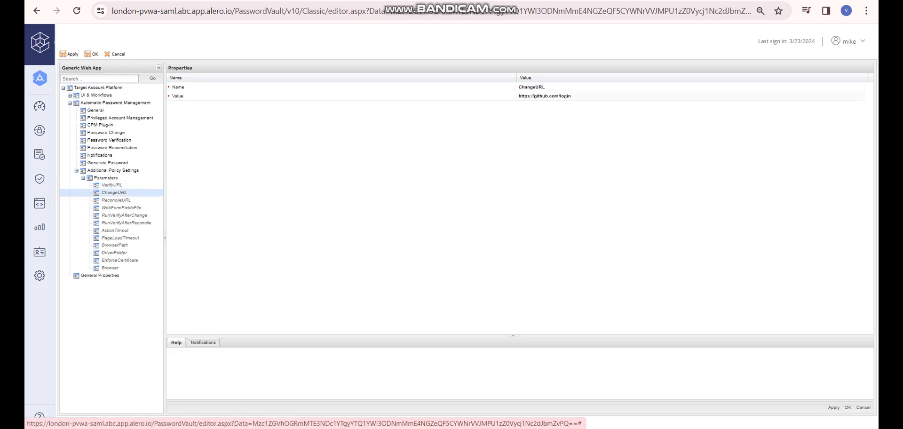
pyautogui.click(116, 199)
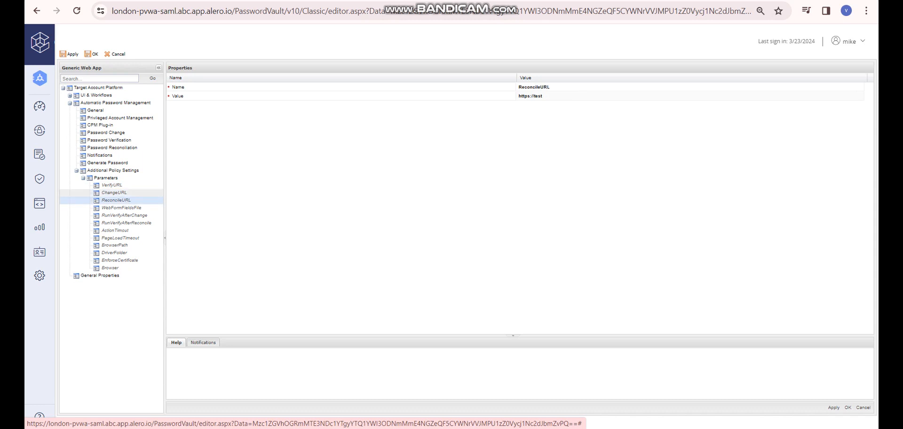
pyautogui.click(112, 185)
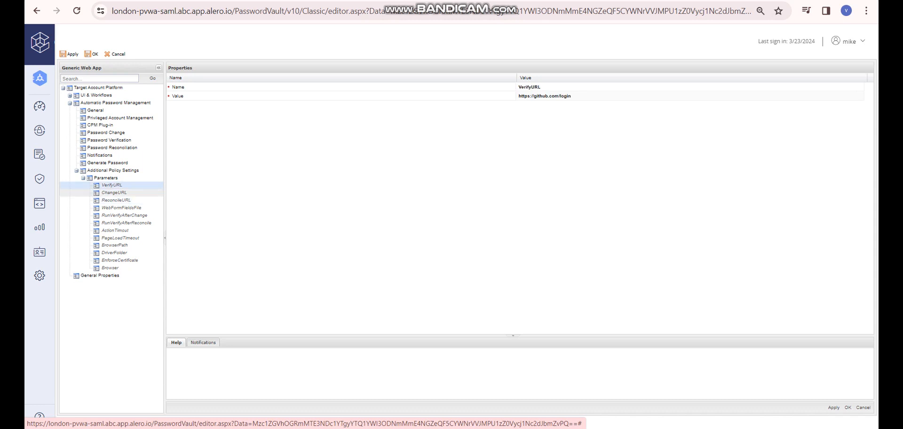
pyautogui.click(545, 97)
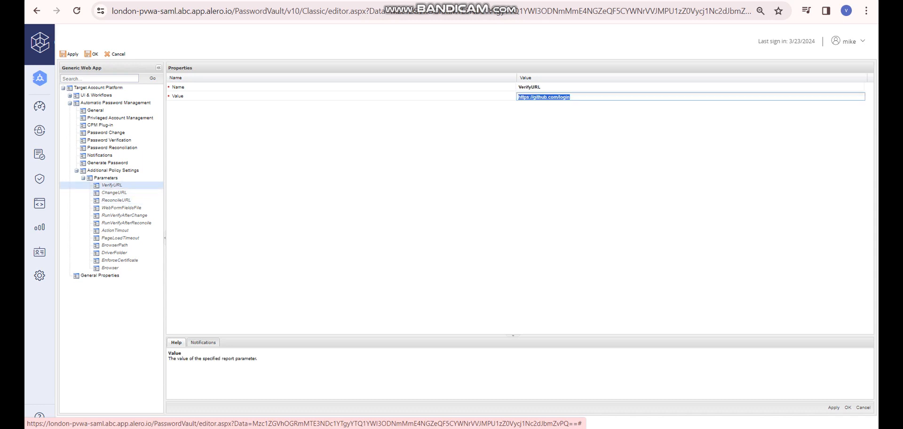
pyautogui.click(114, 192)
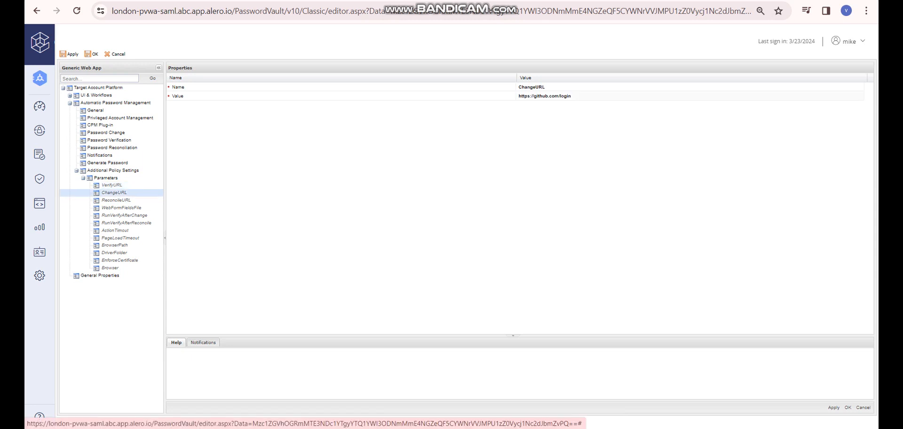
pyautogui.click(545, 97)
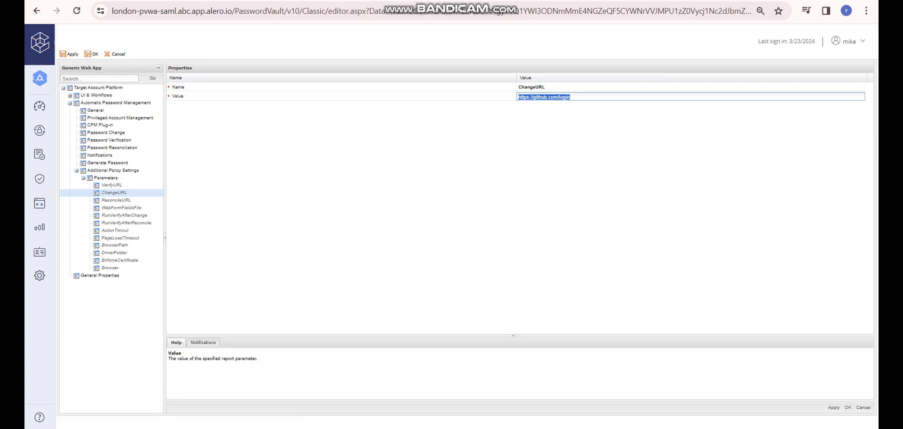
# Step: Examine the WebFormFieldsFile parameter, focusing on the name and .ini extension of the specified file
pyautogui.click(121, 208)
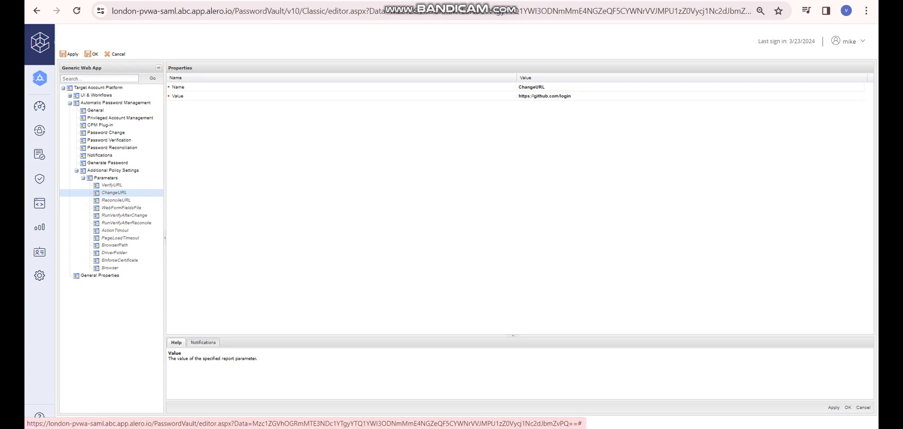
pyautogui.click(122, 208)
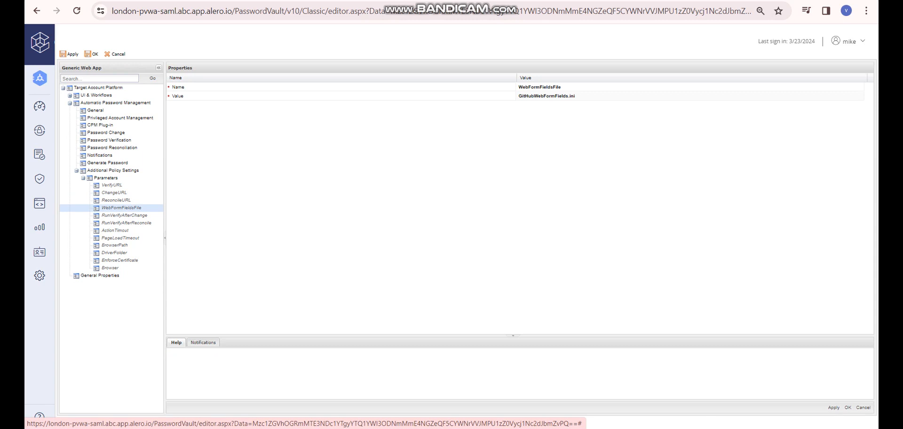
pyautogui.click(547, 96)
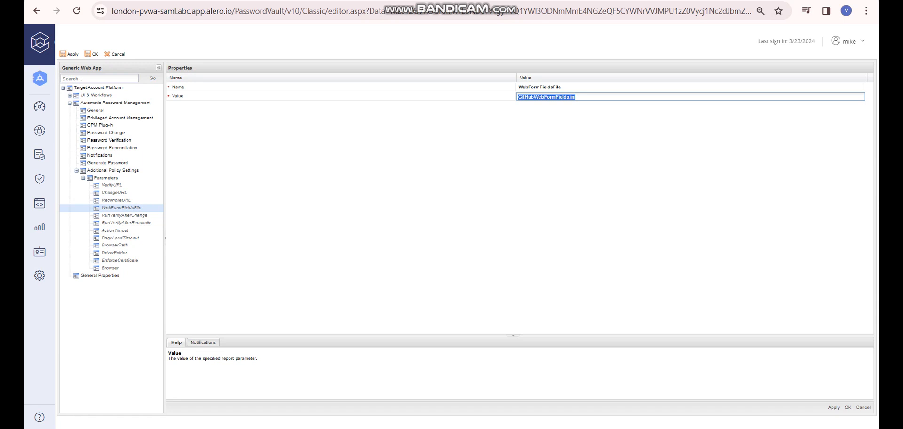
pyautogui.click(574, 97)
pyautogui.moveTo(518, 97); pyautogui.dragTo(575, 97)
pyautogui.doubleClick(573, 97)
# Step: Check the RunVerifyAfterChange and RunVerifyAfterReconcile parameters to see whether verification follows each action
pyautogui.click(124, 215)
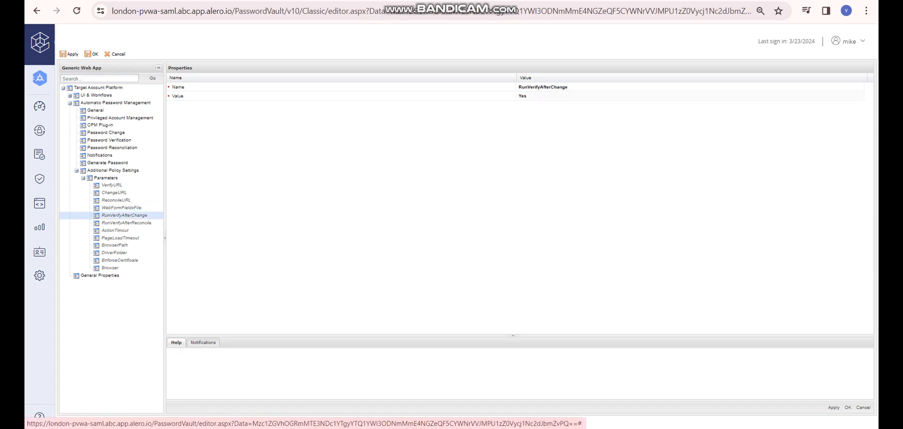
pyautogui.click(543, 87)
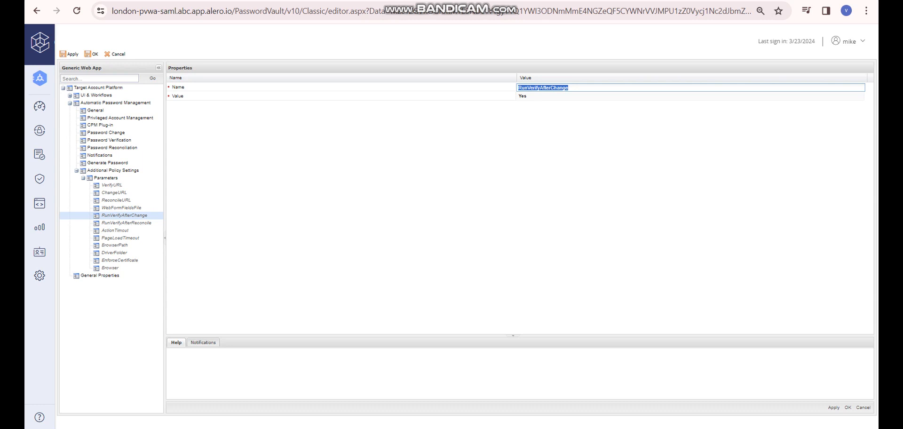
pyautogui.click(523, 96)
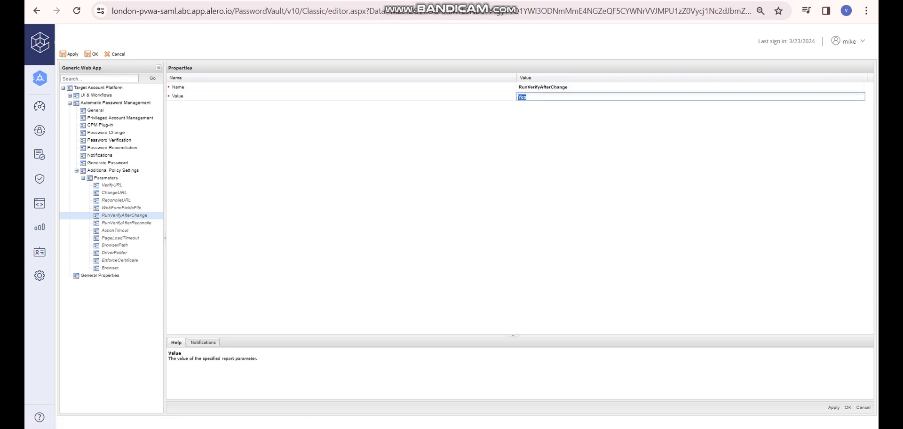
pyautogui.click(126, 223)
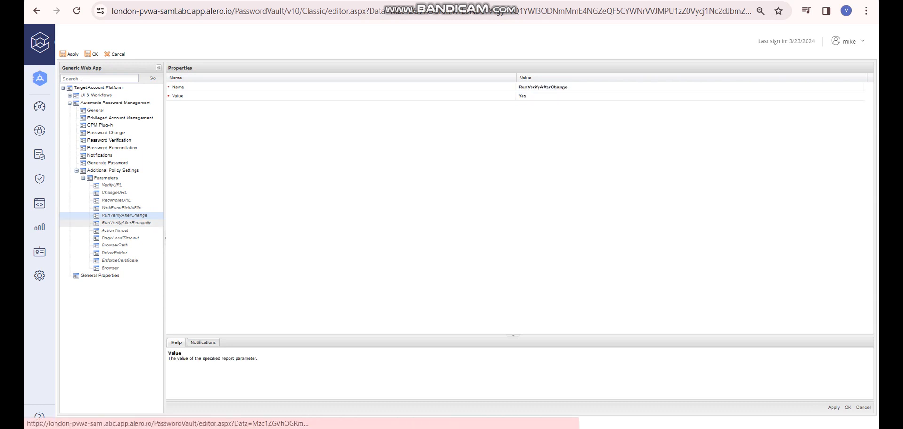
pyautogui.click(126, 222)
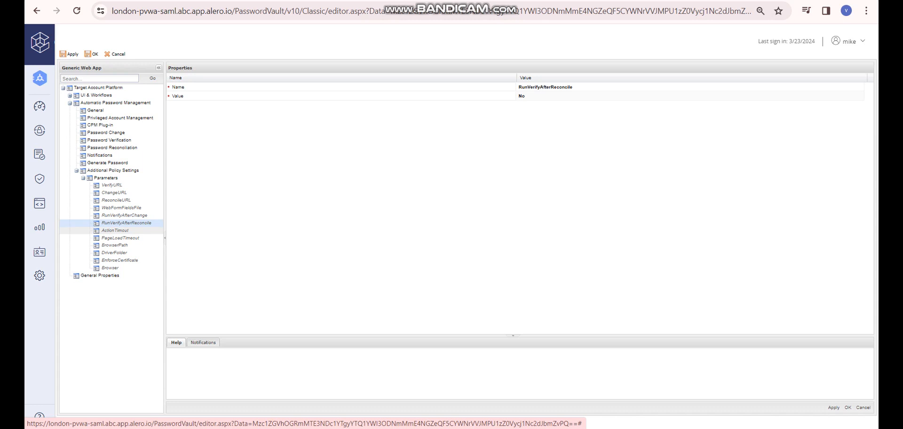
# Step: Review the browser executable path in BrowserPath and the web driver location in DriverFolder
pyautogui.click(115, 246)
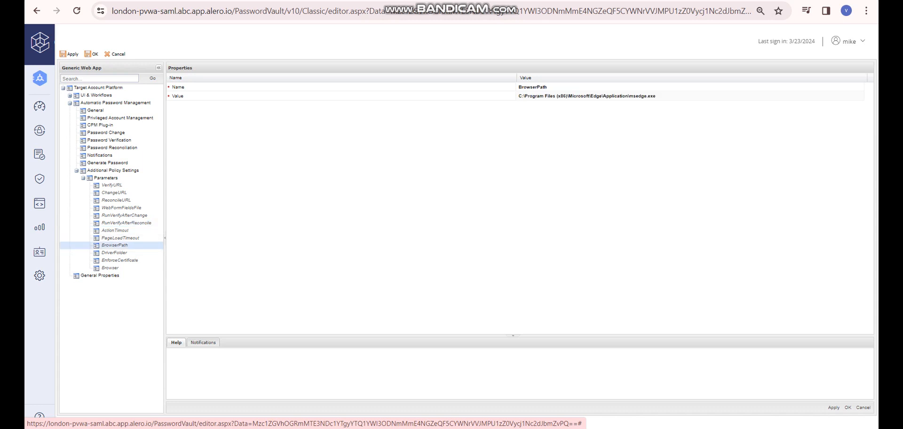
pyautogui.click(587, 97)
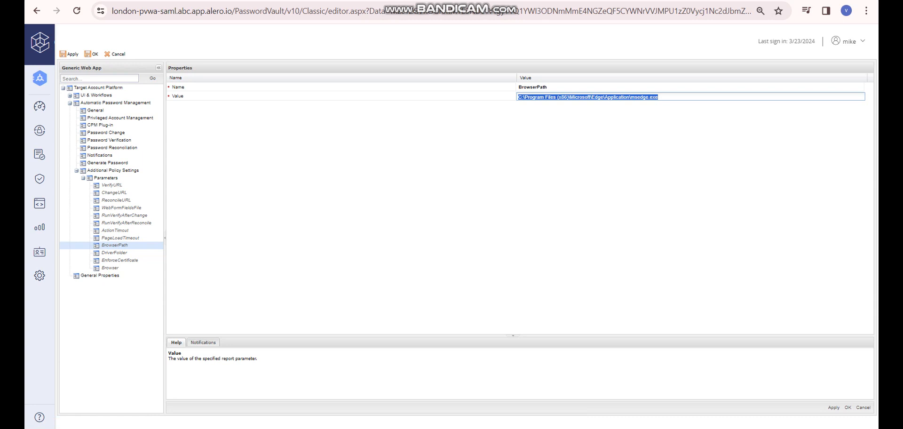
pyautogui.click(115, 253)
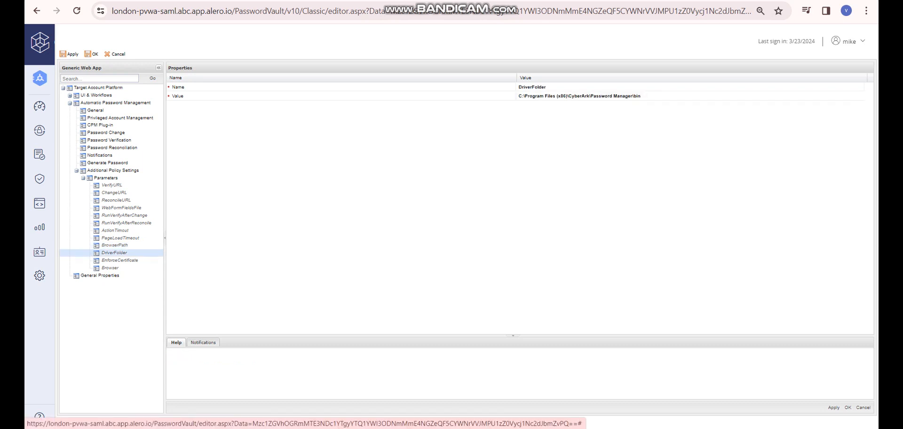
pyautogui.click(580, 96)
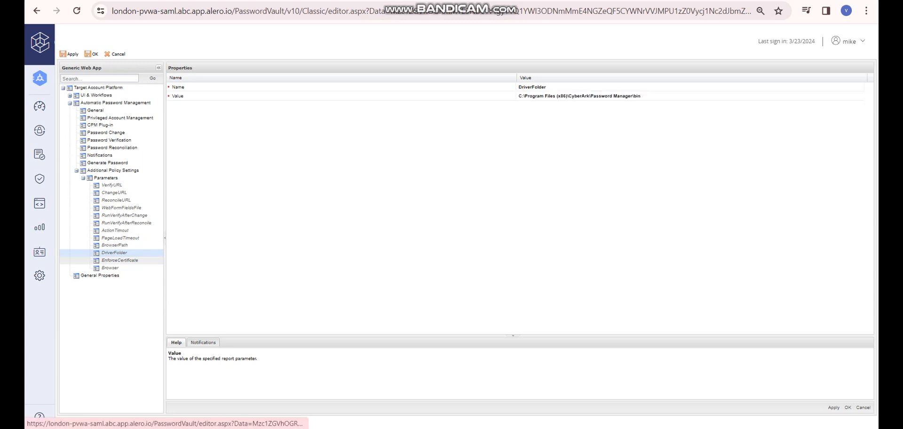
# Step: Review the values of the EnforceCertificate and Browser parameters, then recheck the file name in WebFormFieldsFile
pyautogui.click(119, 261)
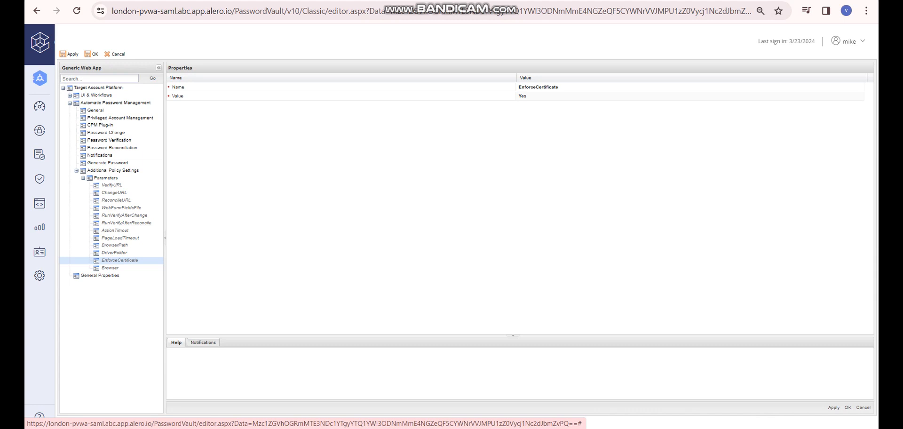
pyautogui.click(523, 97)
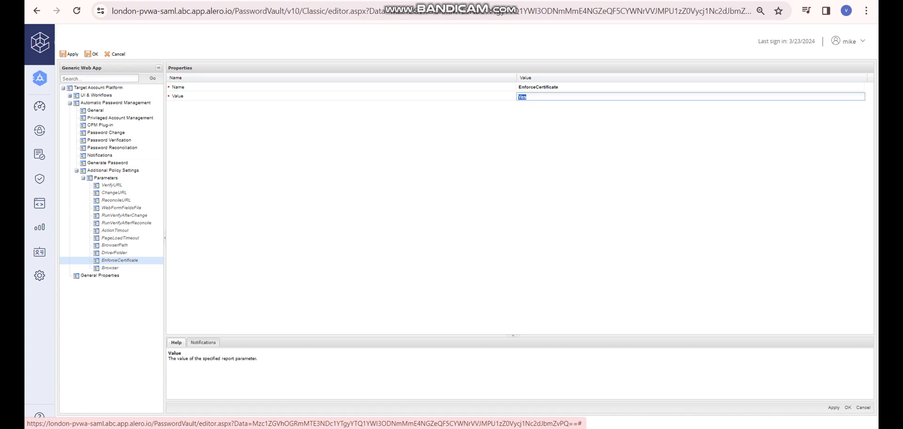
pyautogui.click(110, 268)
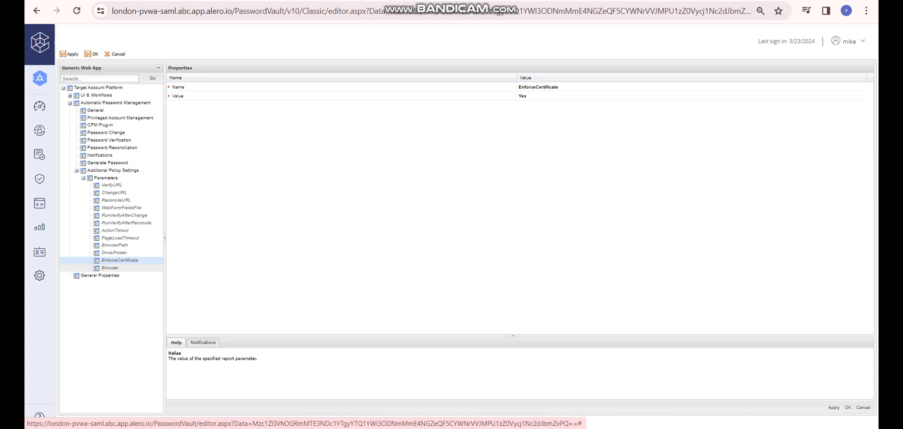
pyautogui.click(110, 267)
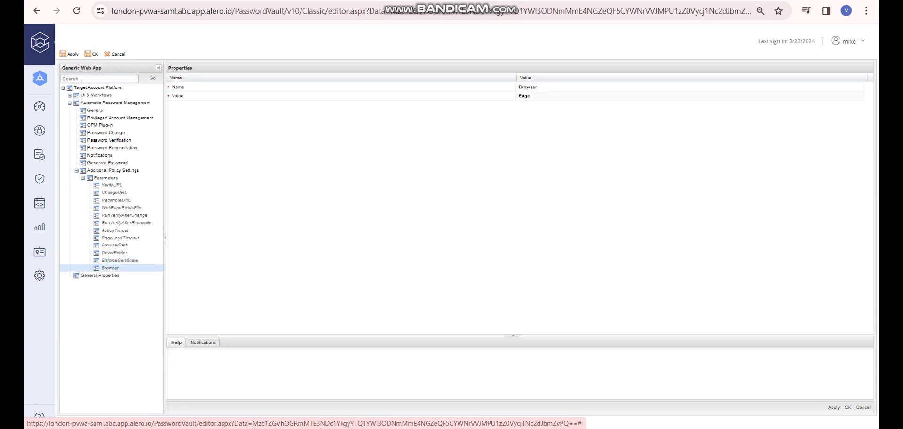
pyautogui.click(525, 97)
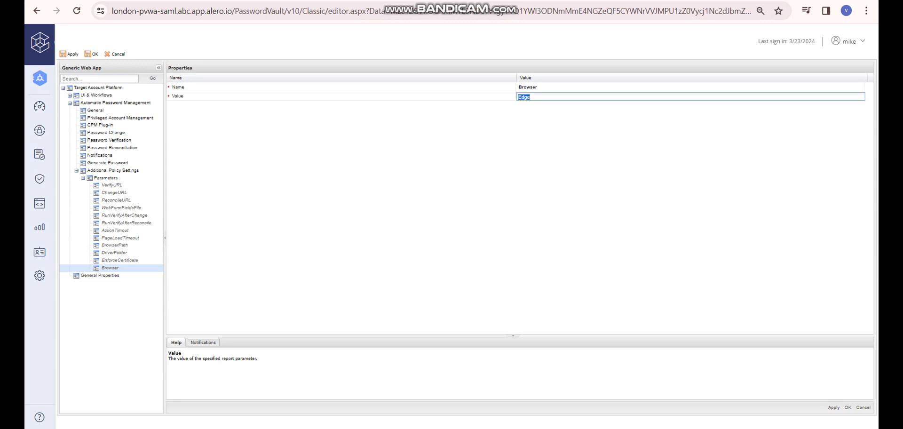
pyautogui.press('Return')
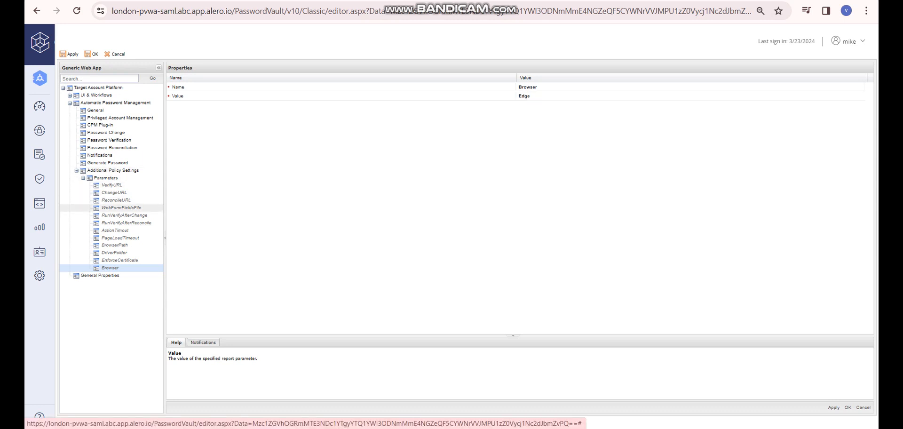
pyautogui.click(121, 208)
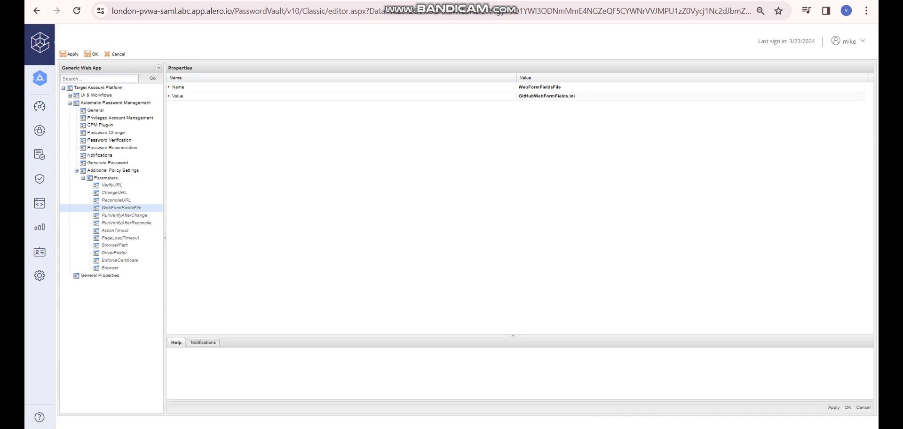
# Step: Switch to Notepad++ and add the section headers [Verify], [Change] and [Reconcile] to GithubWebFormFields.ini, separated by blank lines
pyautogui.hotkey('alt', 'Tab')
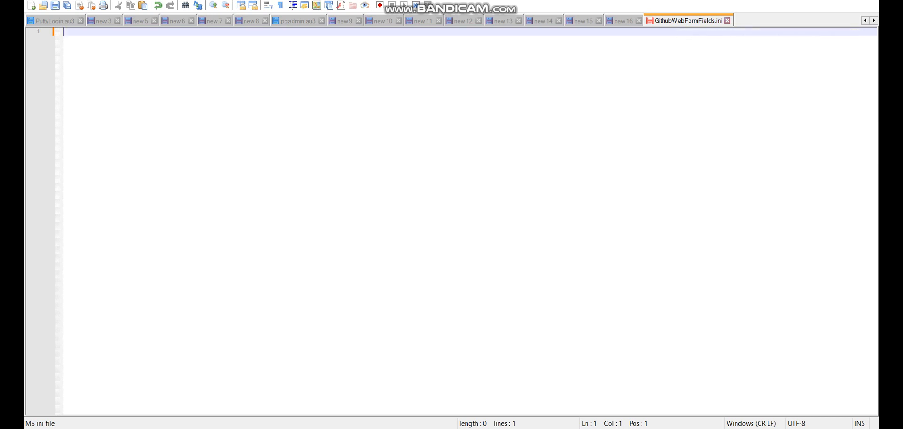
pyautogui.write('[Verify')
pyautogui.press('Return')
pyautogui.press('Return')
pyautogui.write('[')
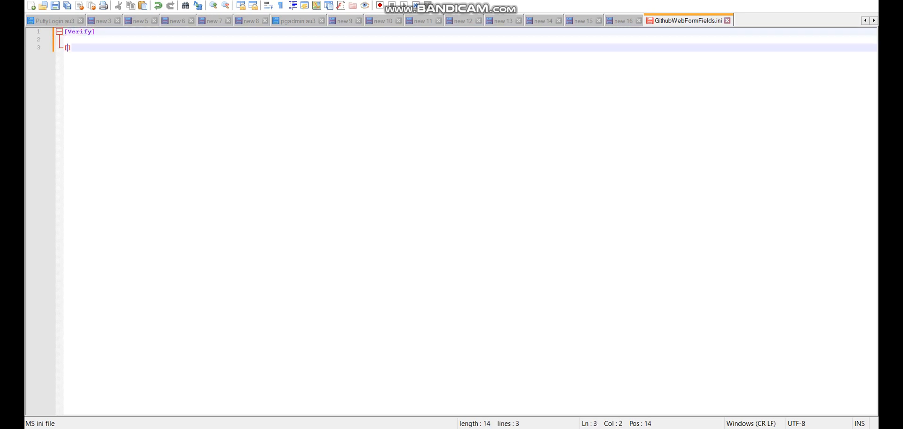
pyautogui.write('Change')
pyautogui.press('Return')
pyautogui.press('Return')
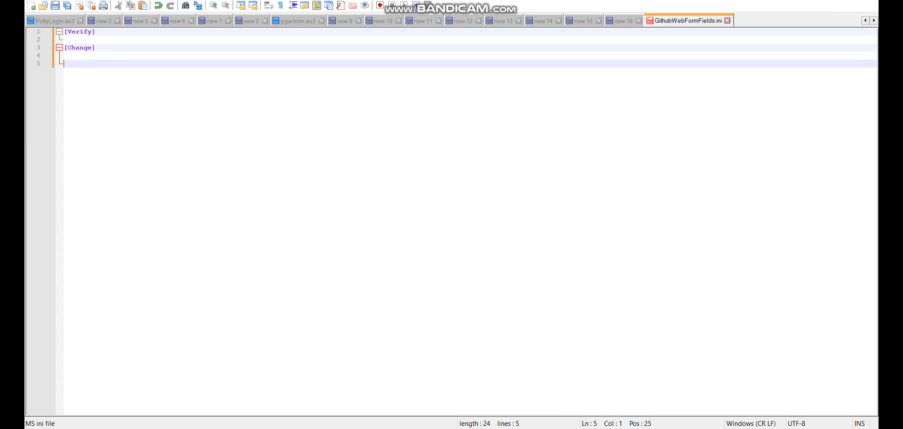
pyautogui.write('[Reconcile')
# Step: Insert two blank lines below the [Verify] header to make room for its entries
pyautogui.click(96, 31)
pyautogui.press('Return')
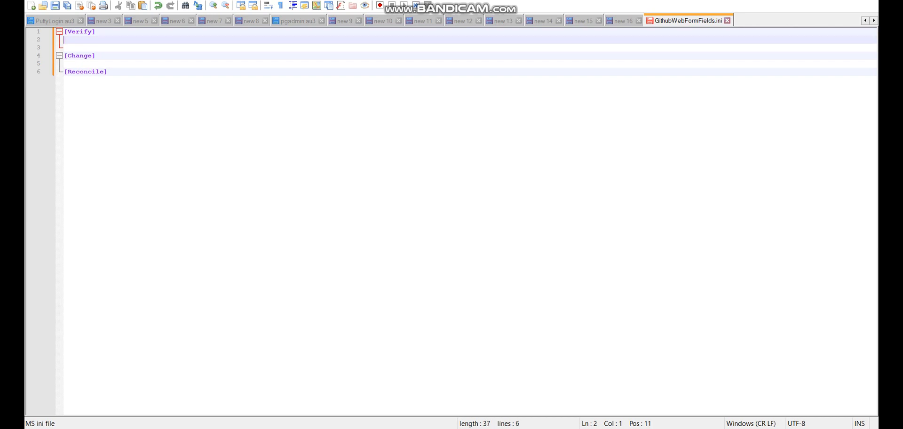
pyautogui.press('Return')
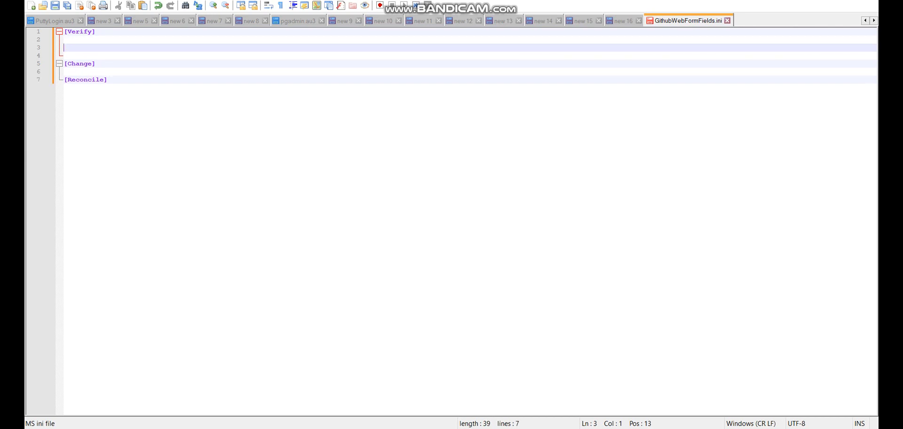
pyautogui.hotkey('alt', 'Tab')
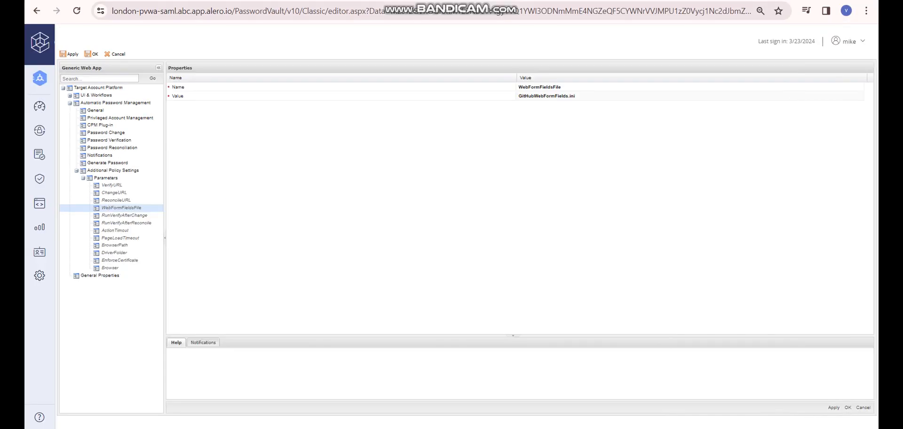
pyautogui.click(494, 1)
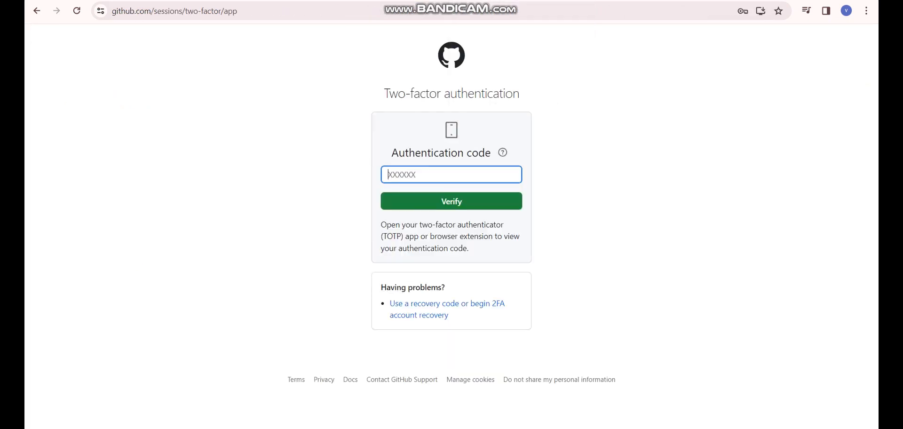
pyautogui.moveTo(238, 10); pyautogui.dragTo(152, 11)
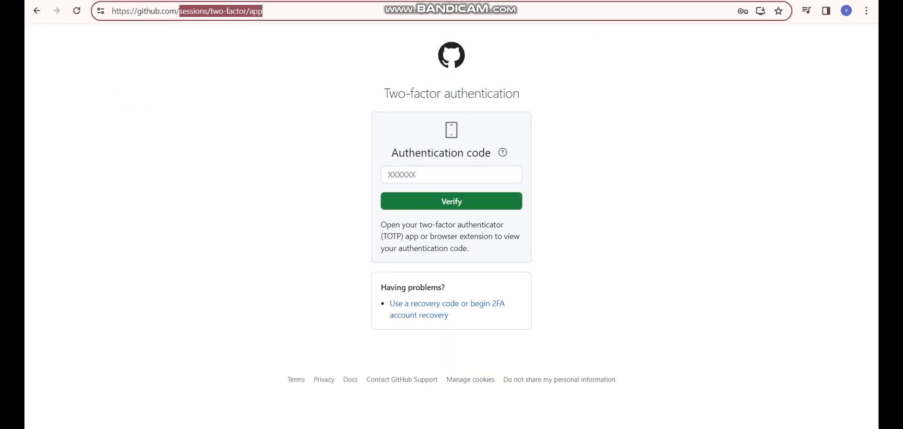
pyautogui.write('logi')
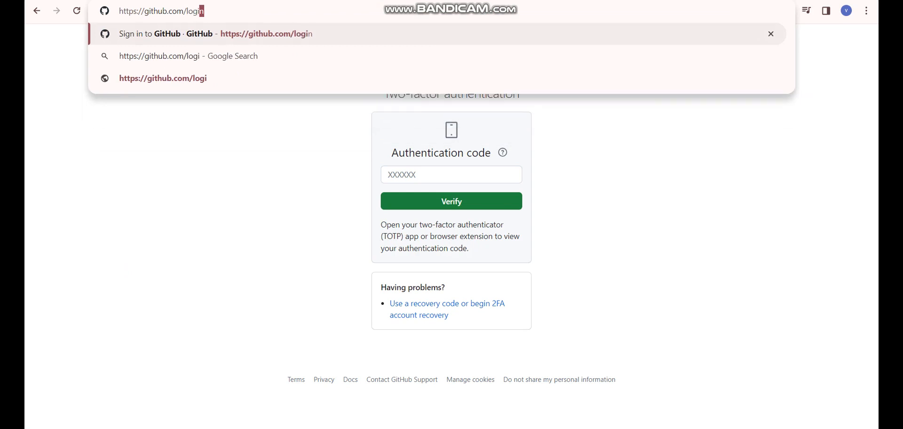
pyautogui.write('n')
pyautogui.press('Return')
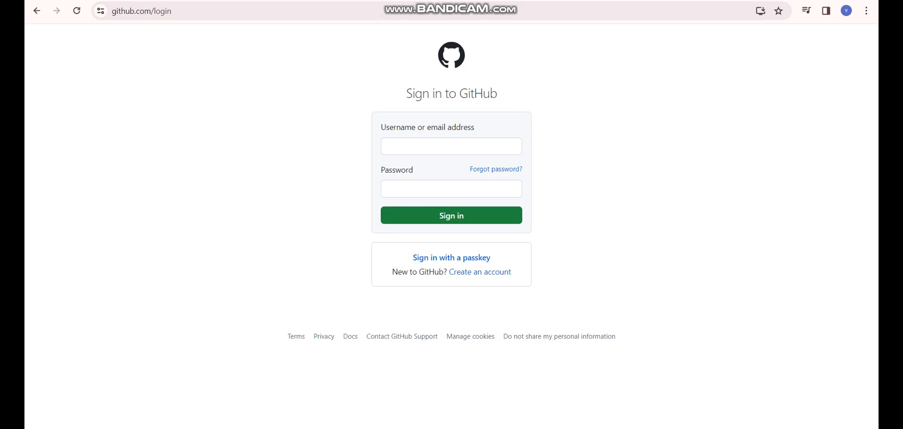
# Step: Examine the username and password fields that the GitHub sign-in form requires, without entering anything
pyautogui.click(424, 147)
pyautogui.click(409, 189)
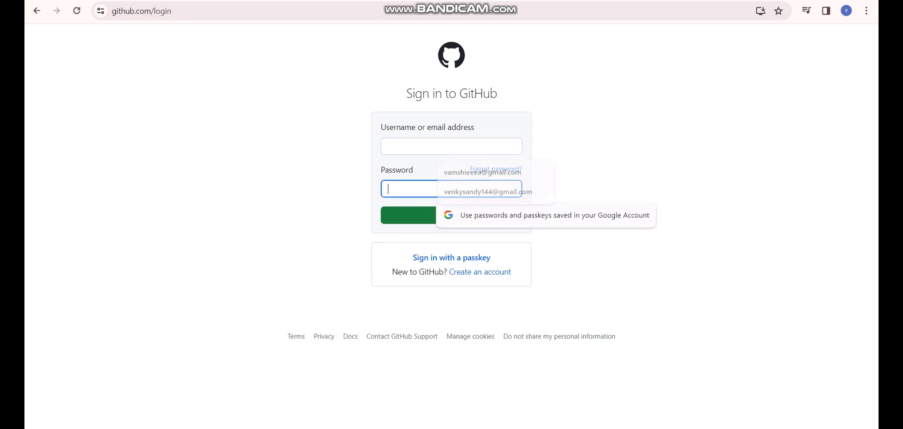
pyautogui.click(449, 146)
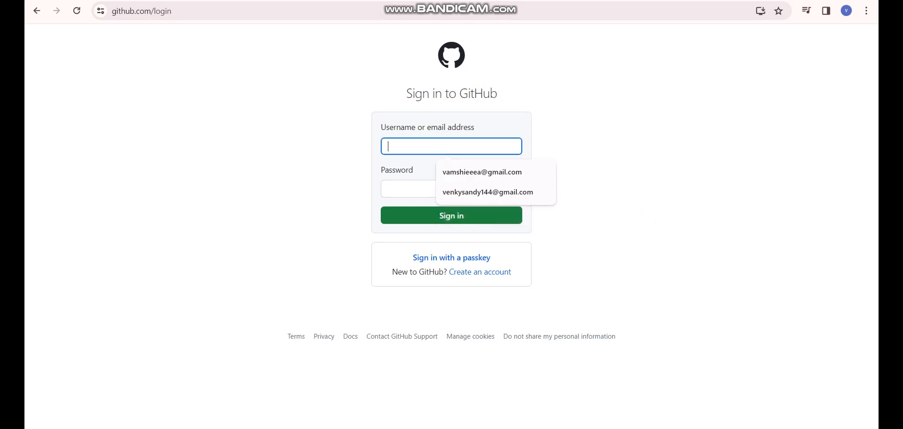
pyautogui.click(649, 220)
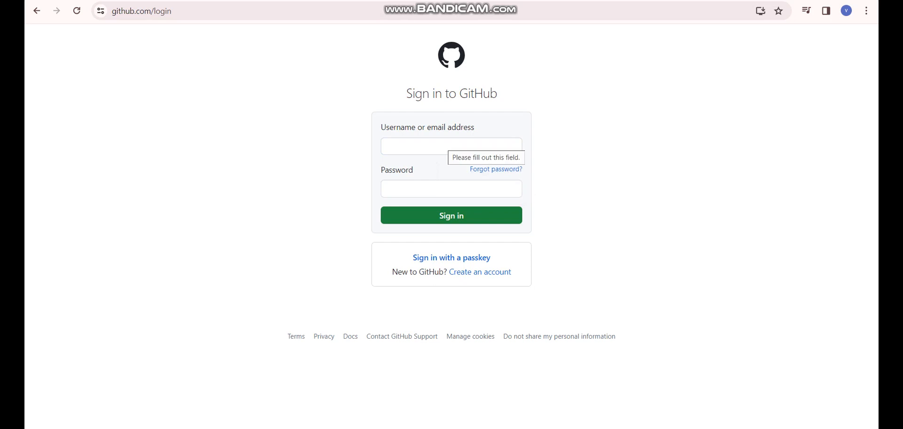
pyautogui.click(447, 145)
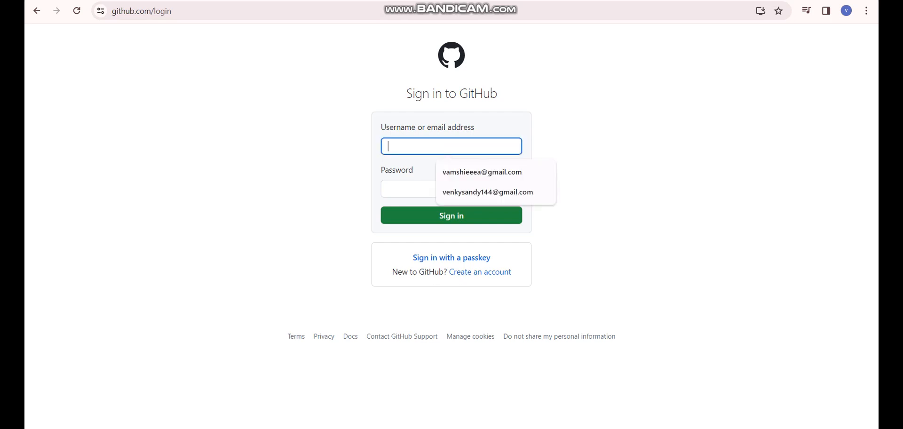
pyautogui.click(447, 188)
pyautogui.click(612, 188)
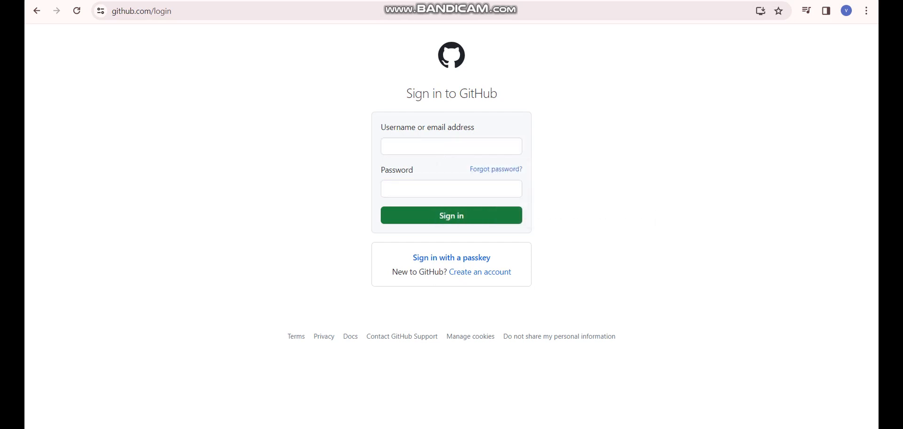
# Step: Inspect the username field of the sign-in form, widen the element code view and copy the field's XPath
pyautogui.rightClick(492, 146)
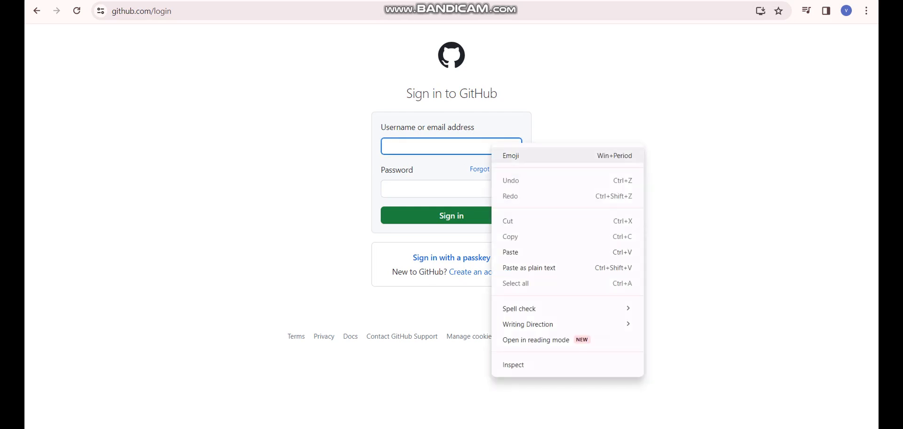
pyautogui.click(517, 365)
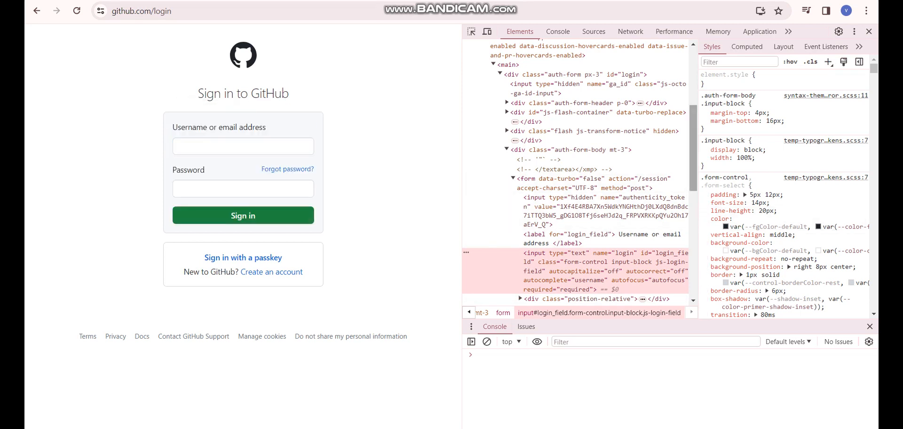
pyautogui.moveTo(698, 171); pyautogui.dragTo(824, 172)
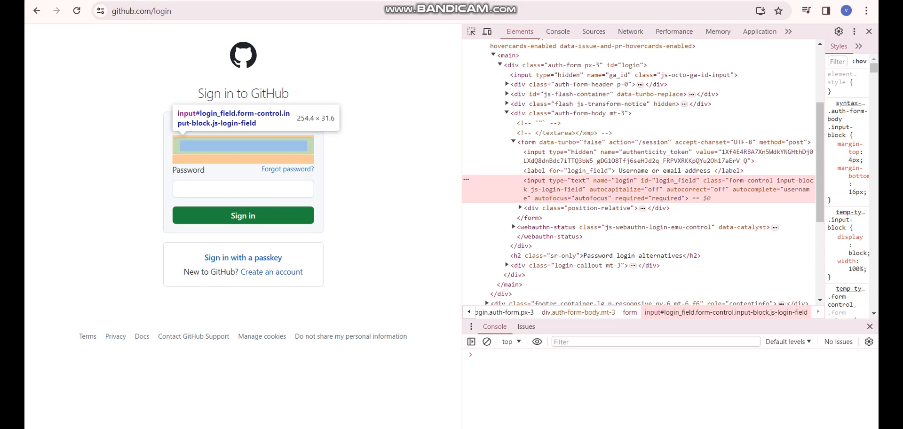
pyautogui.rightClick(620, 186)
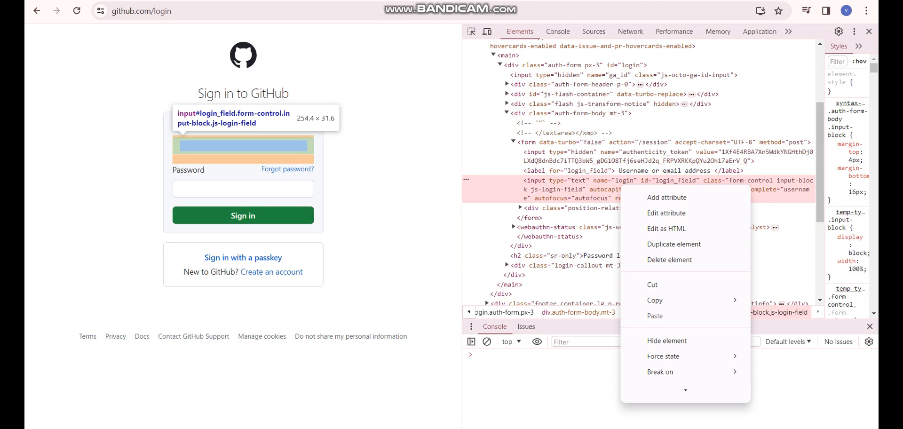
pyautogui.moveTo(655, 300)
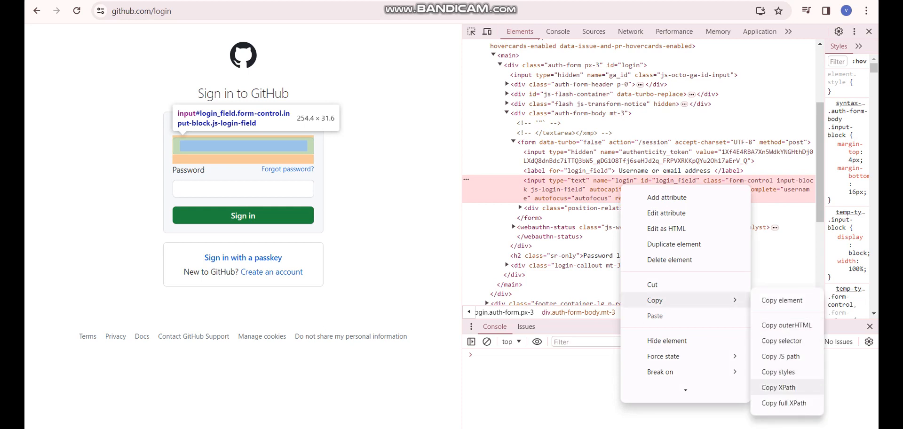
pyautogui.click(778, 387)
pyautogui.hotkey('alt', 'Tab')
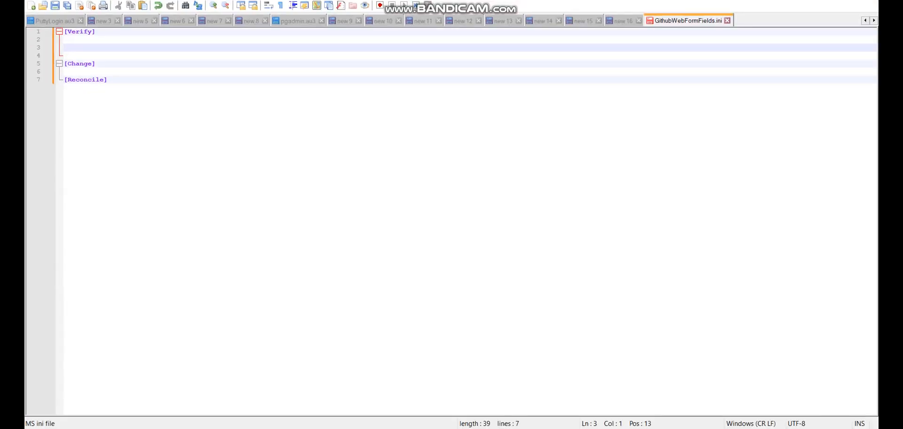
pyautogui.hotkey('ctrl', 'v')
pyautogui.write('?')
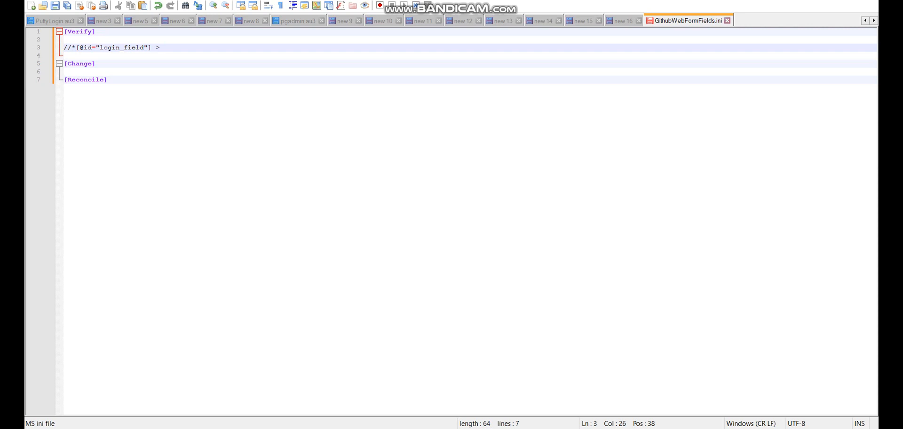
pyautogui.write('Username')
pyautogui.write(' (SearchBy=Xp')
pyautogui.press('BackSpace')
pyautogui.write('P')
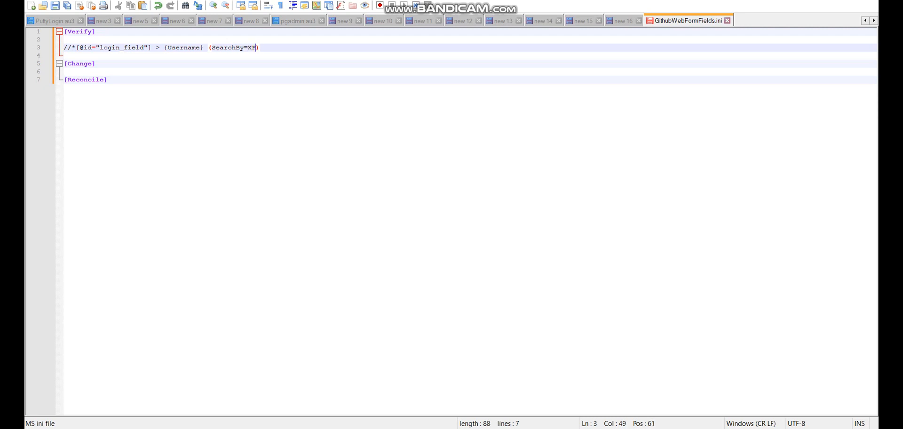
pyautogui.write('ath')
pyautogui.press('Return')
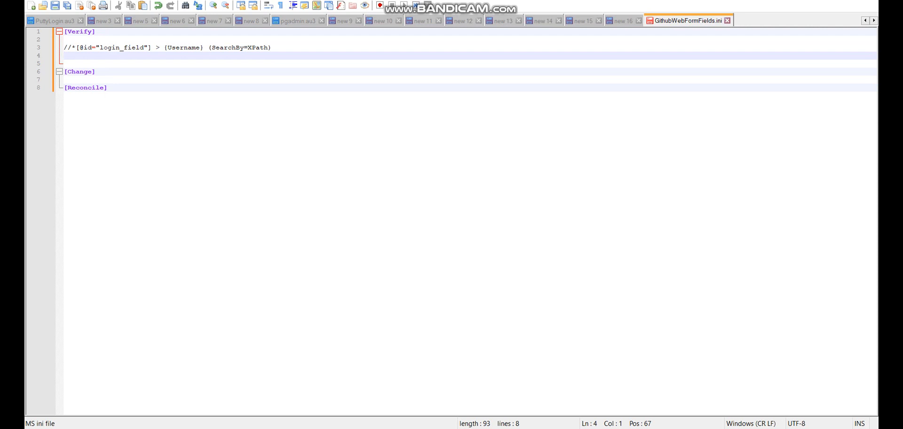
# Step: Switch to the GitHub sign-in page in the browser, inspect the password field and copy its XPath
pyautogui.hotkey('alt', 'Tab')
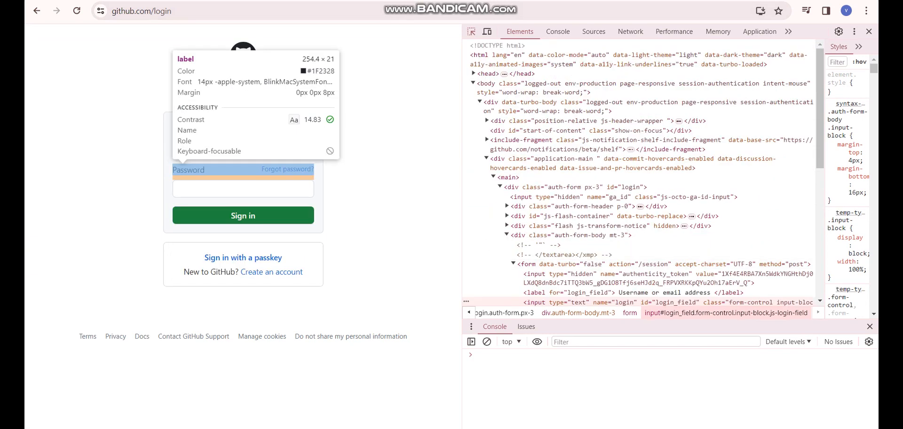
pyautogui.click(244, 189)
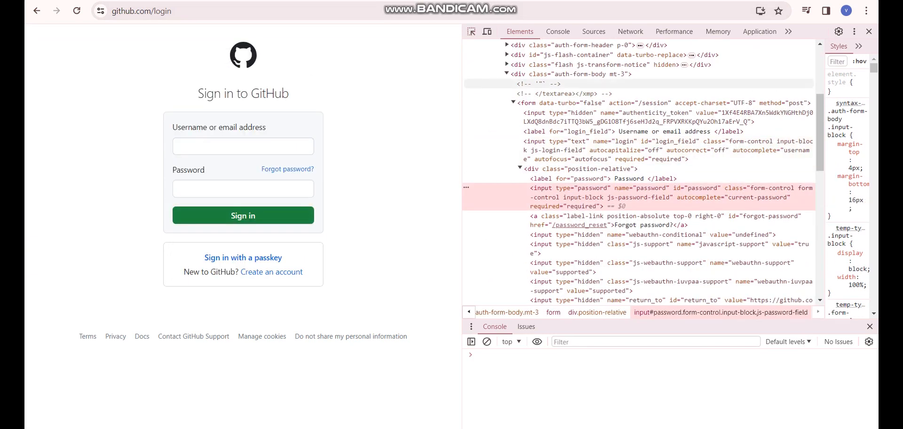
pyautogui.rightClick(556, 188)
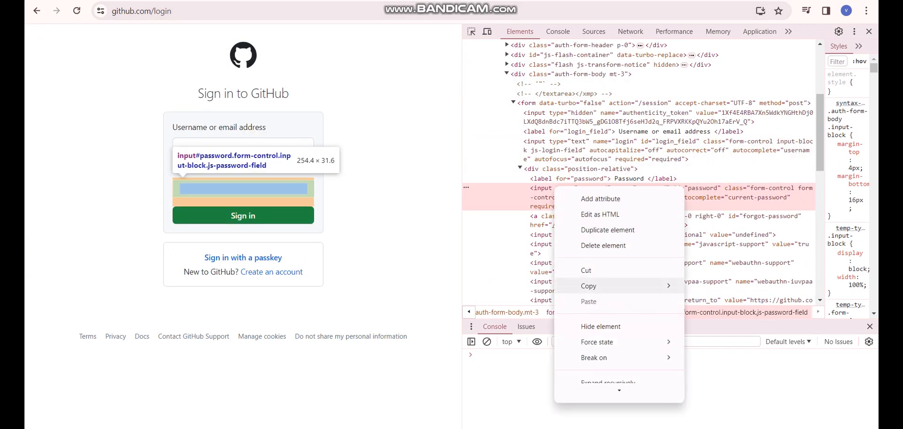
pyautogui.moveTo(588, 285)
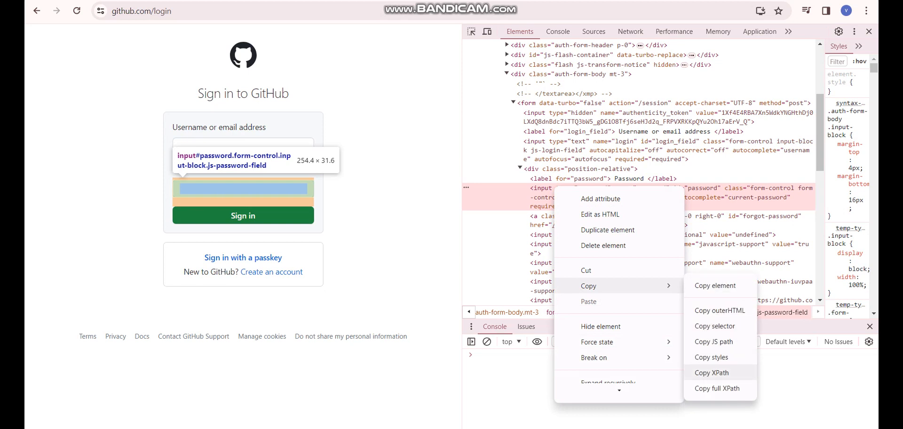
pyautogui.click(712, 372)
pyautogui.hotkey('alt', 'Tab')
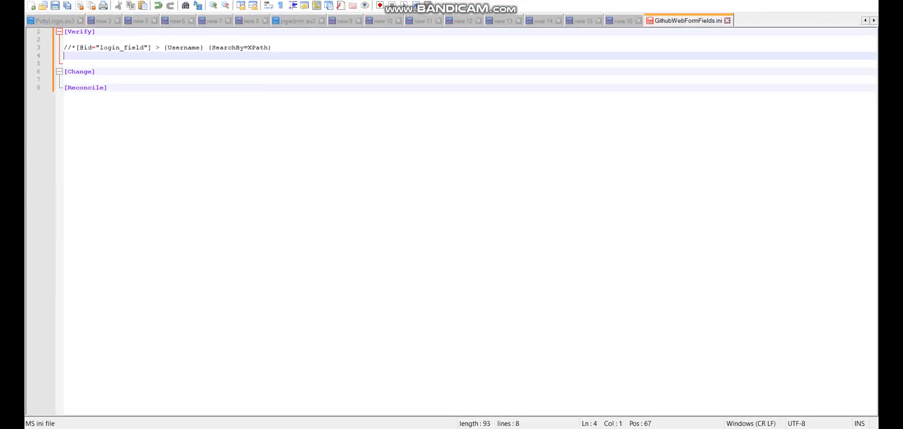
pyautogui.hotkey('ctrl', 'v')
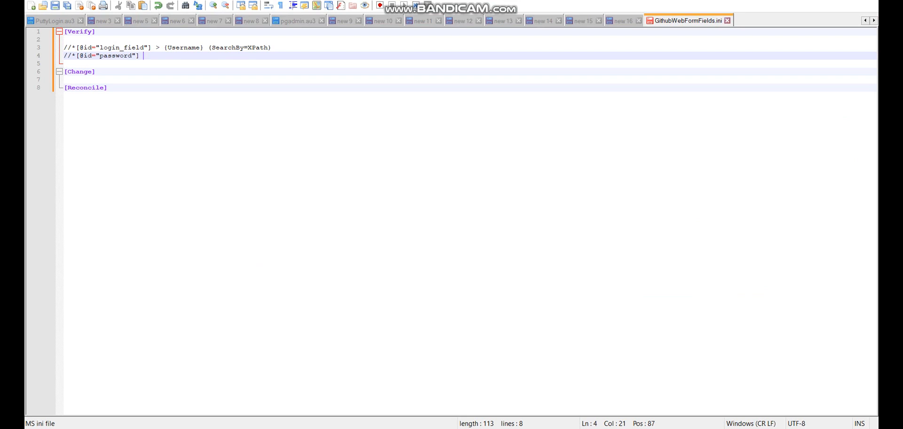
pyautogui.write('>')
pyautogui.write(' {Password}')
pyautogui.write(' (')
pyautogui.write('SearchBy')
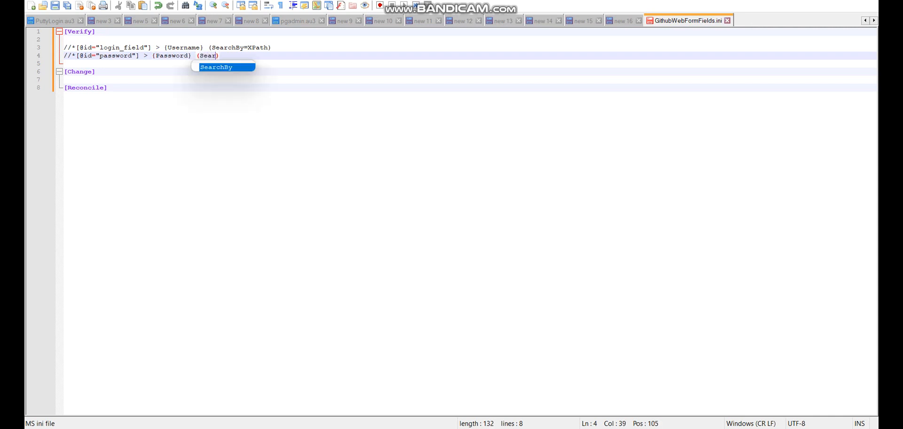
pyautogui.write('=XPath')
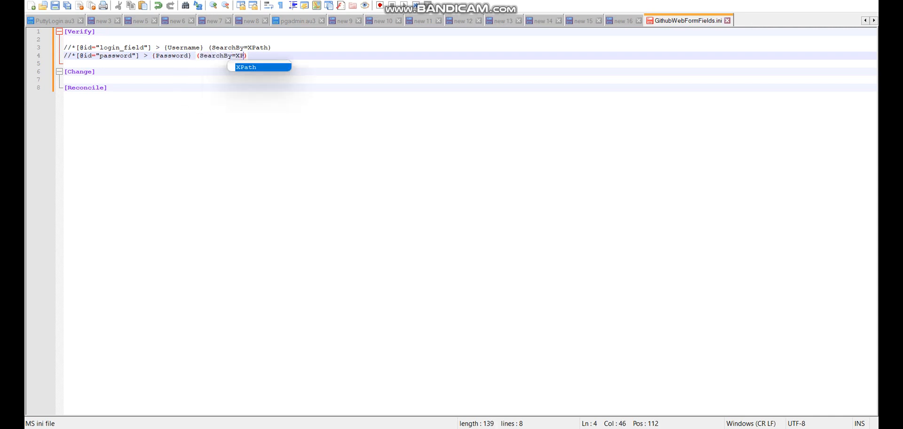
pyautogui.press('End')
pyautogui.press('Return')
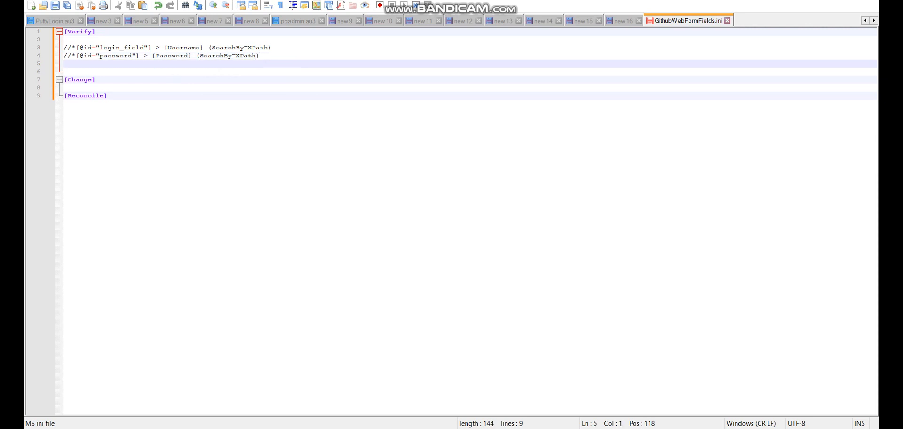
# Step: Switch to the GitHub page in the browser, inspect the green Sign in button and copy its XPath
pyautogui.hotkey('alt', 'Tab')
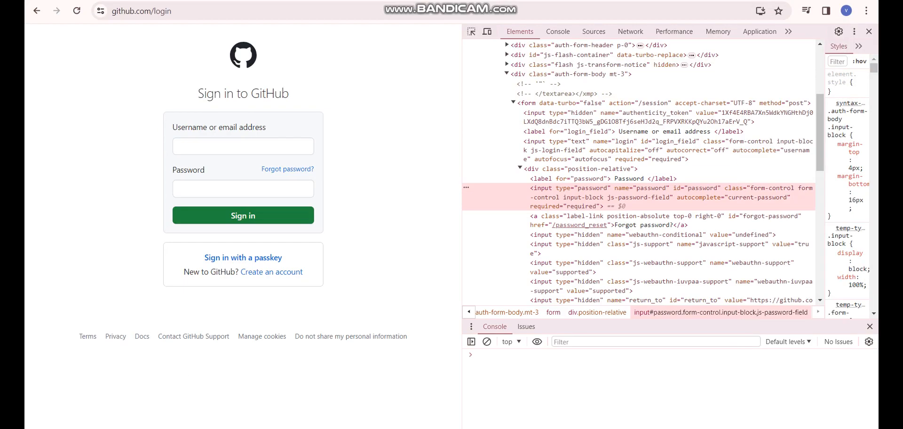
pyautogui.click(471, 31)
pyautogui.click(243, 215)
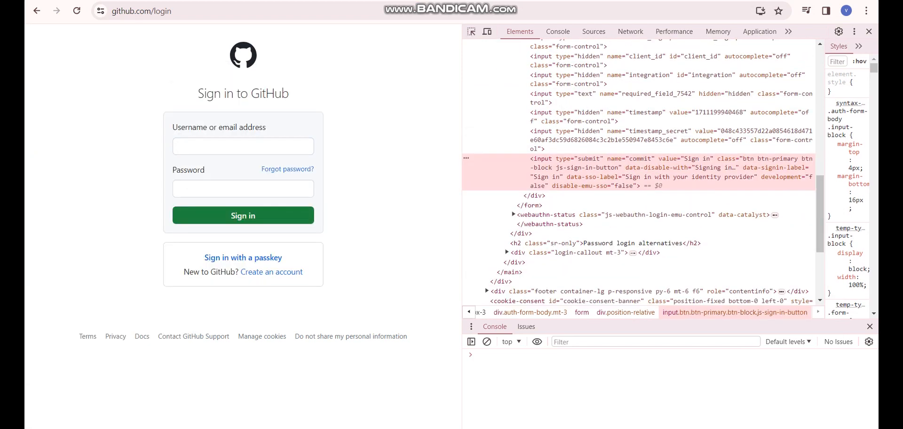
pyautogui.rightClick(611, 169)
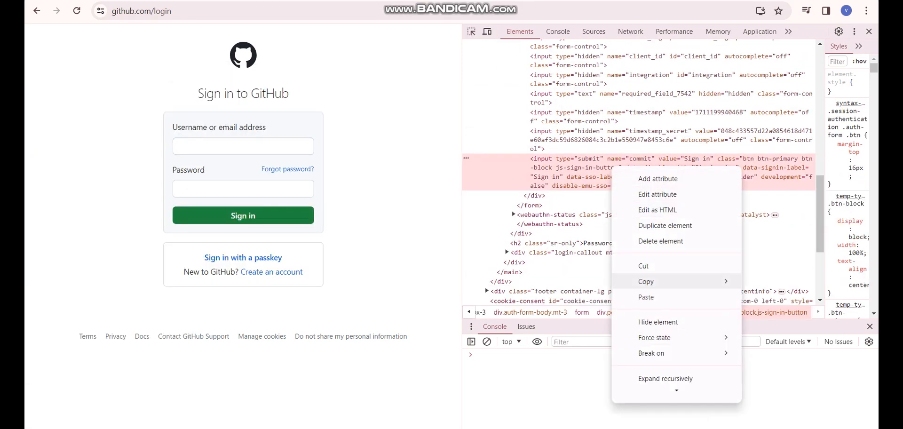
pyautogui.moveTo(668, 281)
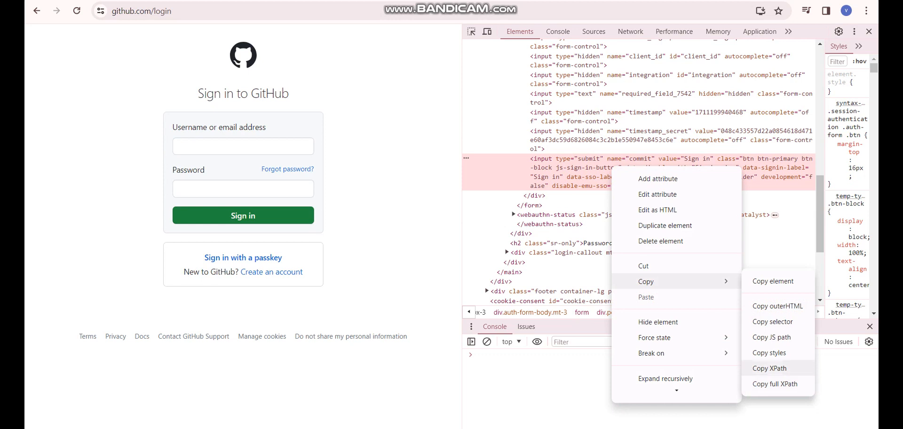
pyautogui.click(769, 368)
pyautogui.hotkey('alt', 'Tab')
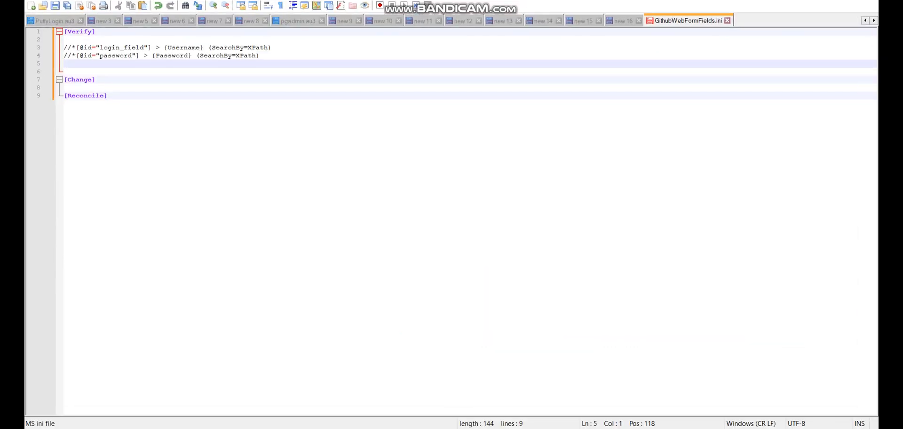
pyautogui.hotkey('ctrl', 'v')
pyautogui.write('>')
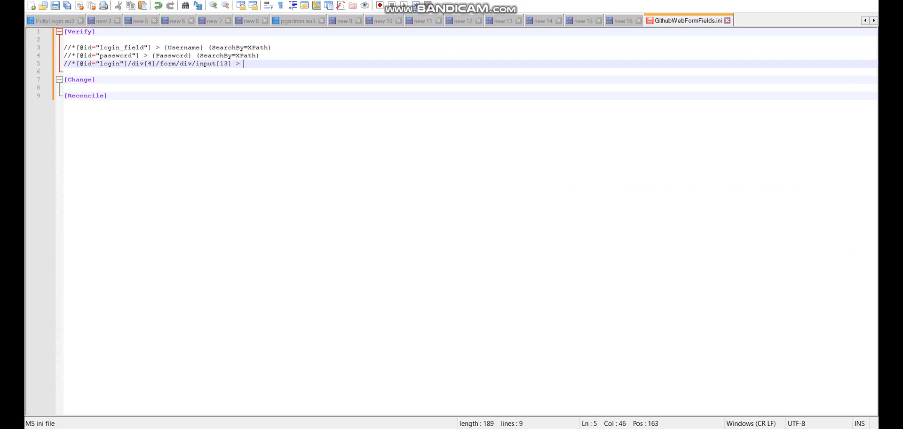
pyautogui.write(' {')
pyautogui.press('BackSpace')
pyautogui.press('BackSpace')
pyautogui.write('(Button')
pyautogui.write('(SearchBy=X')
pyautogui.press('Return')
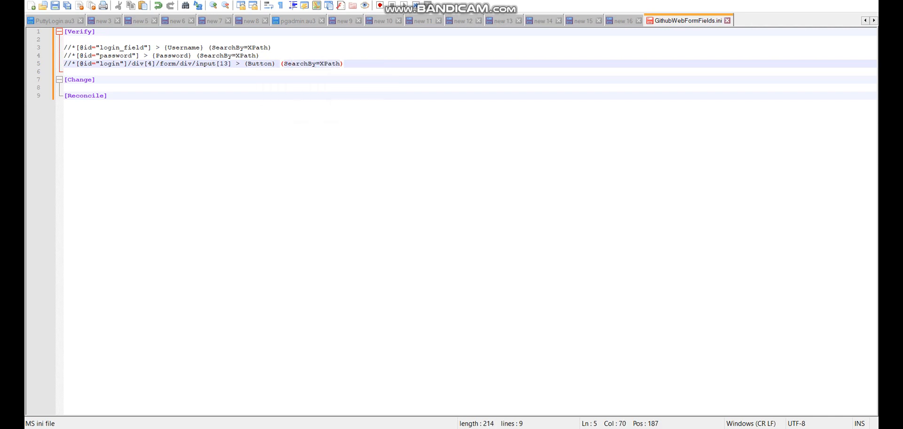
pyautogui.click(96, 80)
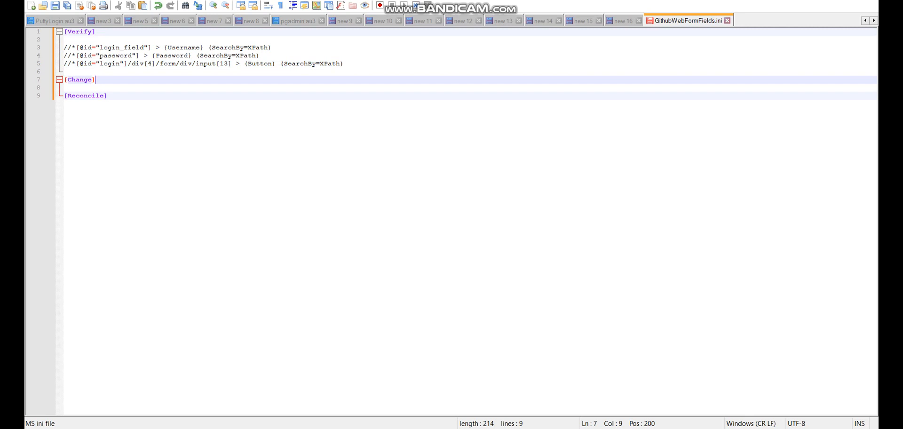
# Step: Switch to the browser and sign in to GitHub with the account's e-mail and the account password copied from the CyberArk vault
pyautogui.hotkey('alt', 'Tab')
pyautogui.click(243, 147)
pyautogui.click(273, 172)
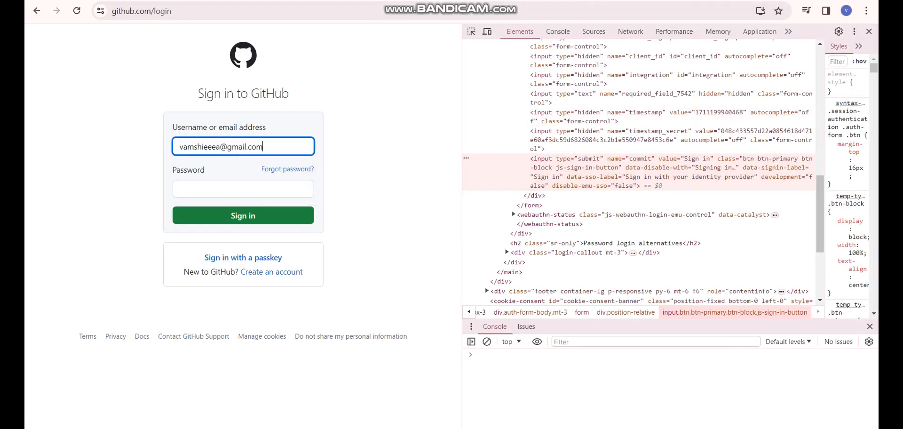
pyautogui.click(243, 189)
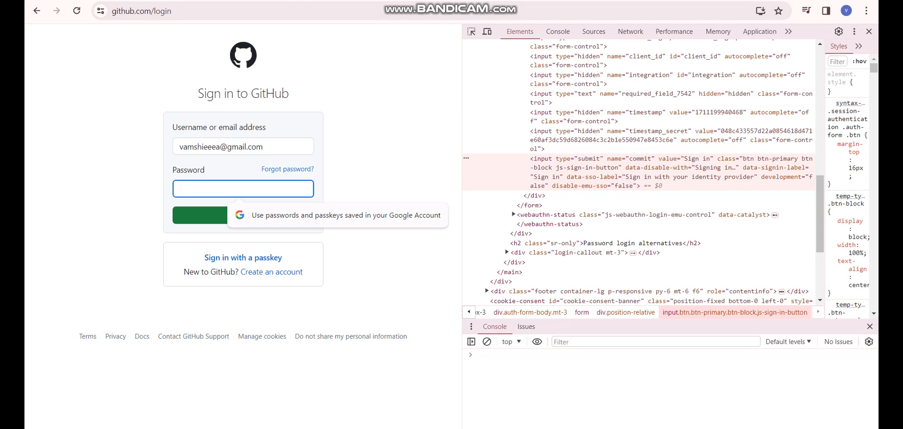
pyautogui.hotkey('ctrl', 'v')
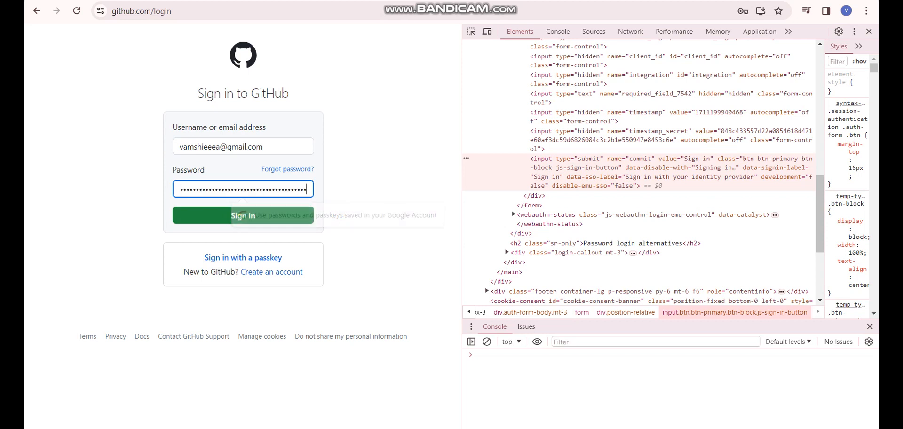
pyautogui.hotkey('ctrl', 'z')
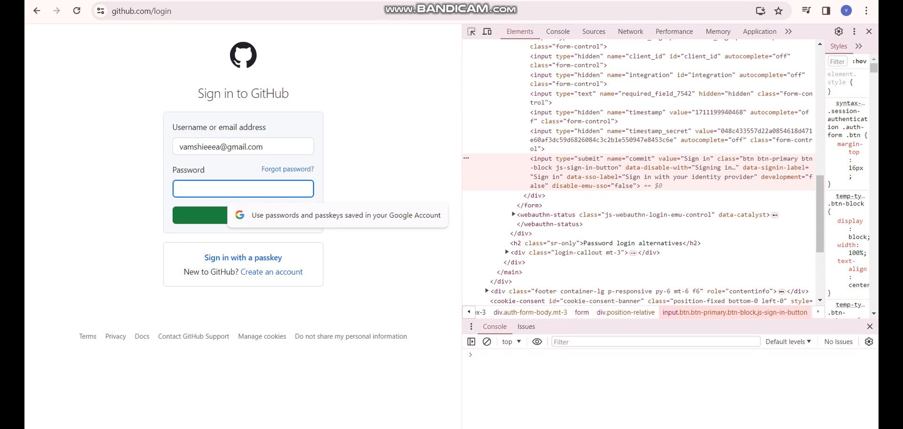
pyautogui.hotkey('ctrl', 'Tab')
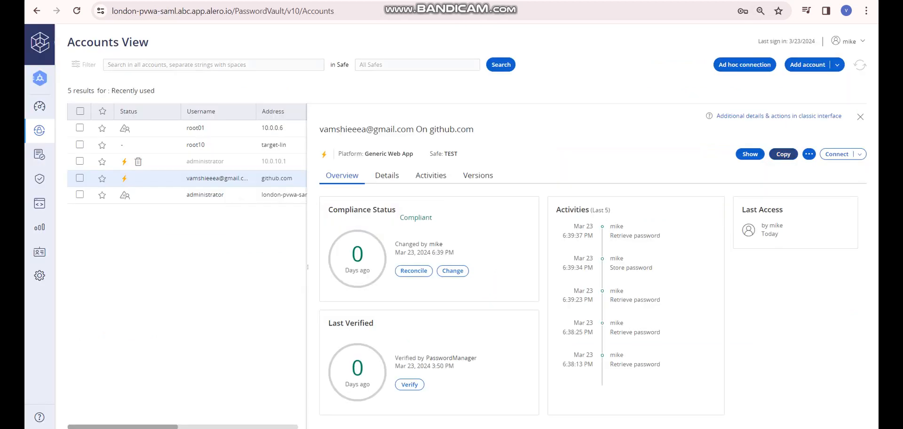
pyautogui.hotkey('ctrl', 'Tab')
pyautogui.hotkey('ctrl', 'v')
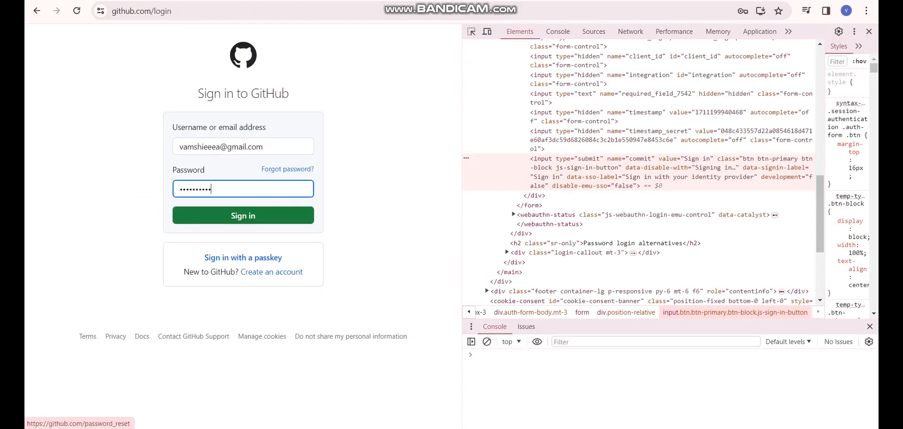
pyautogui.press('Return')
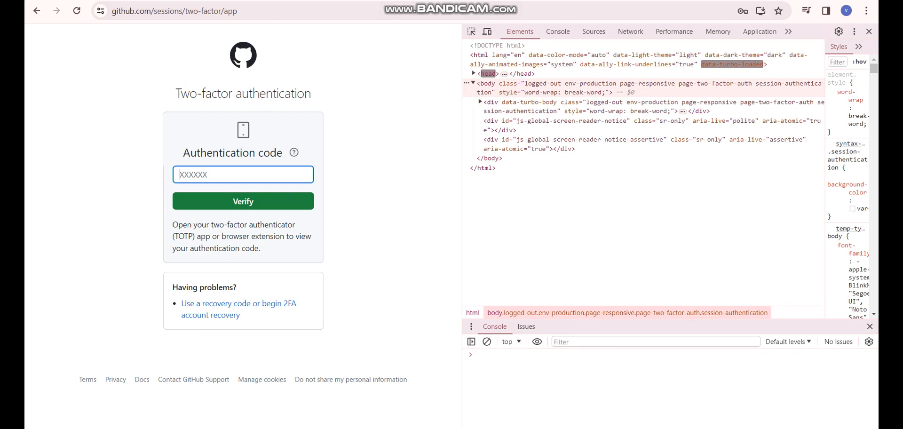
# Step: Examine the authentication code field and the authenticator app instructions on GitHub's two-factor authentication page, without entering a code
pyautogui.moveTo(173, 225); pyautogui.dragTo(260, 248)
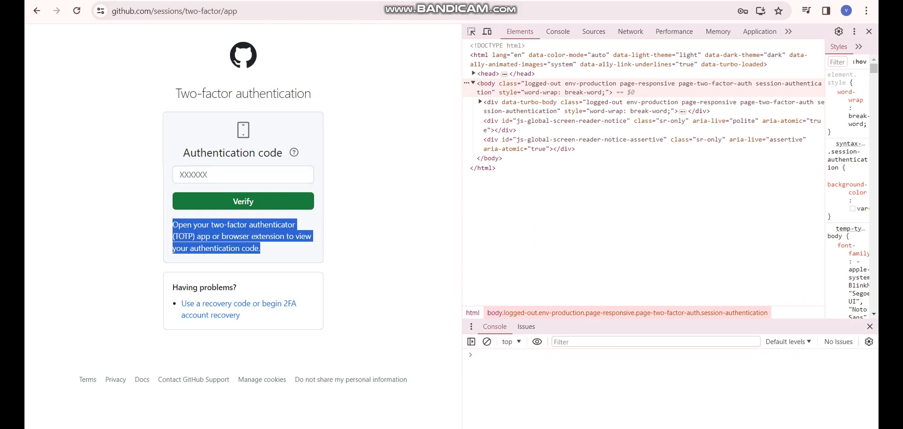
pyautogui.click(147, 224)
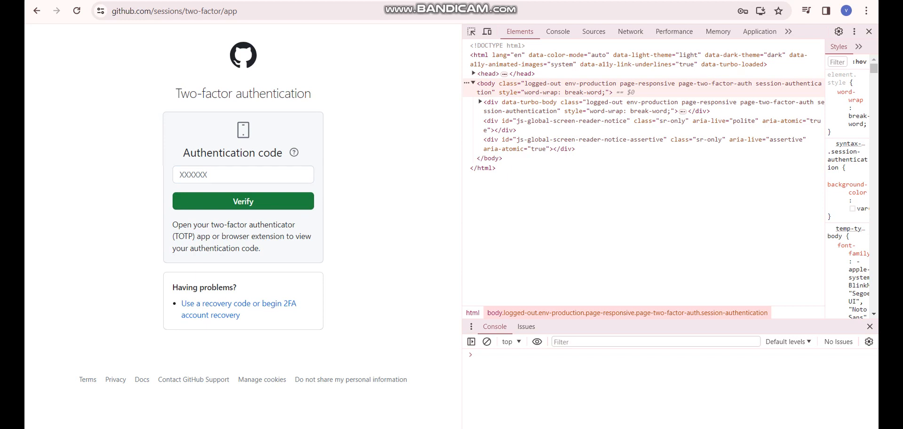
pyautogui.click(235, 175)
pyautogui.click(141, 206)
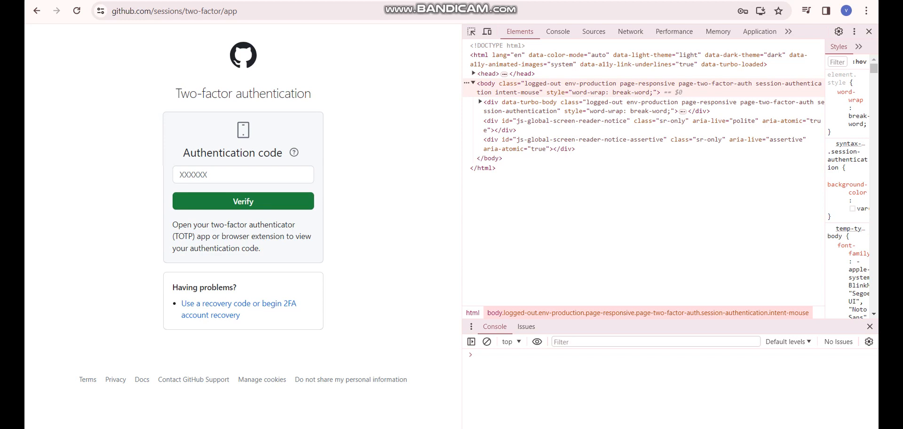
pyautogui.click(243, 175)
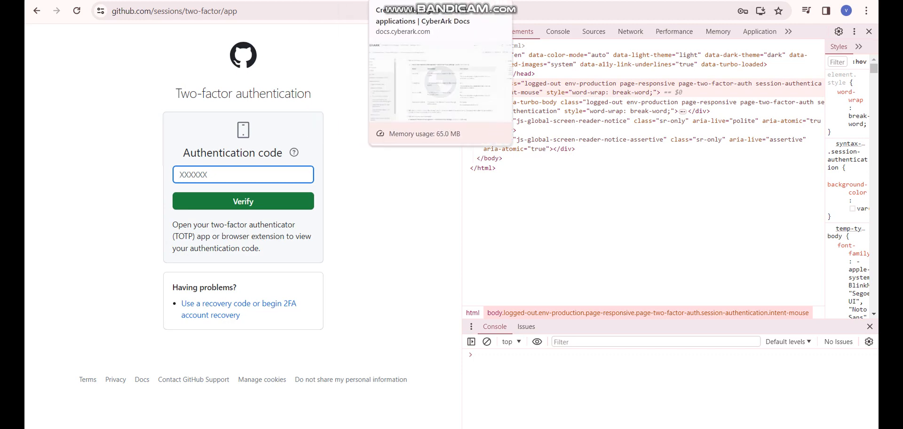
# Step: Switch to the CyberArk documentation on web application plugins, expand Generate MFA code and copy the Run Generate_TOTP_MFA_Code line
pyautogui.click(400, 0)
pyautogui.moveTo(875, 195); pyautogui.dragTo(875, 331)
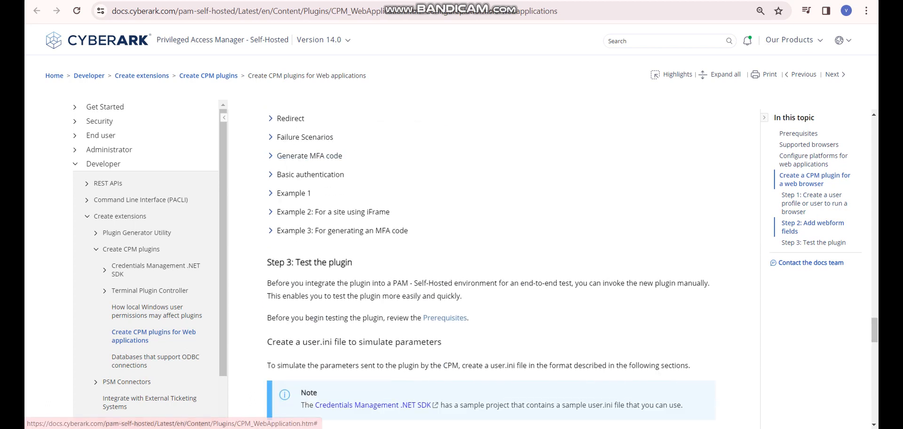
pyautogui.click(310, 156)
pyautogui.moveTo(310, 203); pyautogui.dragTo(415, 203)
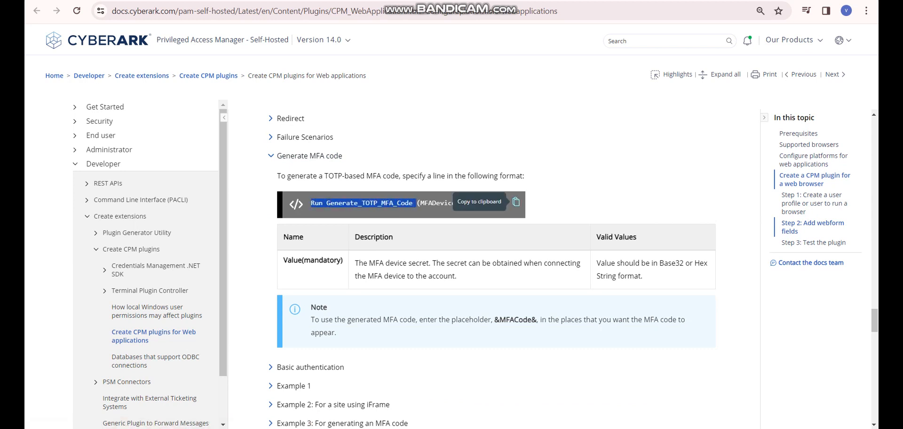
pyautogui.click(516, 202)
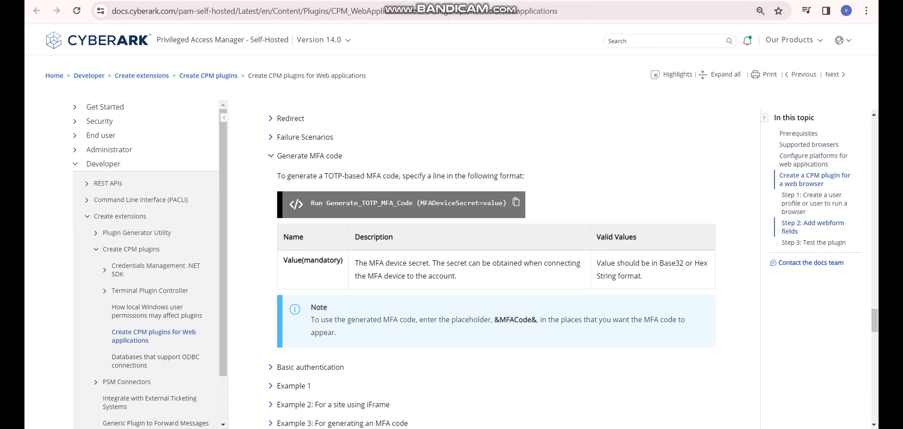
# Step: Switch to Notepad++, insert Run Generate_TOTP_MFA_Code (MFADeviceSecret=value) below the button line under [Verify] and erase the placeholder word value
pyautogui.hotkey('alt', 'Tab')
pyautogui.click(345, 63)
pyautogui.press('Return')
pyautogui.hotkey('ctrl', 'v')
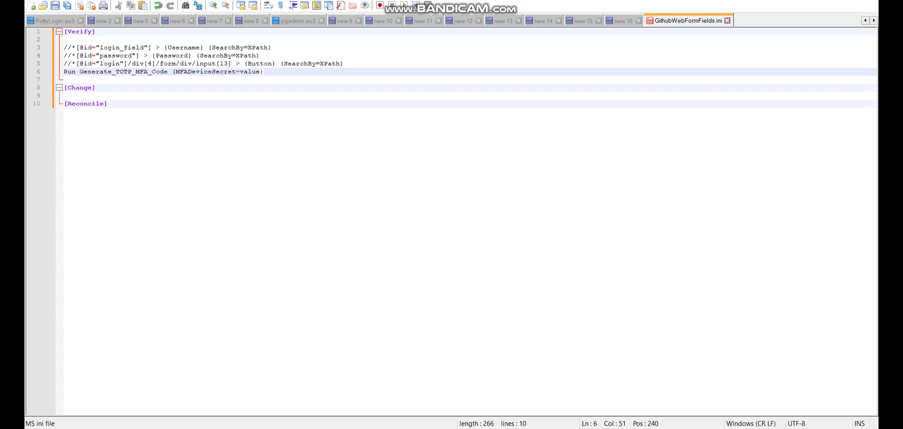
pyautogui.press('Left')
pyautogui.press('BackSpace')
pyautogui.press('BackSpace')
pyautogui.press('BackSpace')
pyautogui.press('BackSpace')
pyautogui.press('BackSpace')
# Step: Switch to the CyberArk vault page in the browser and open the Options configuration from the system administration settings
pyautogui.hotkey('alt', 'Tab')
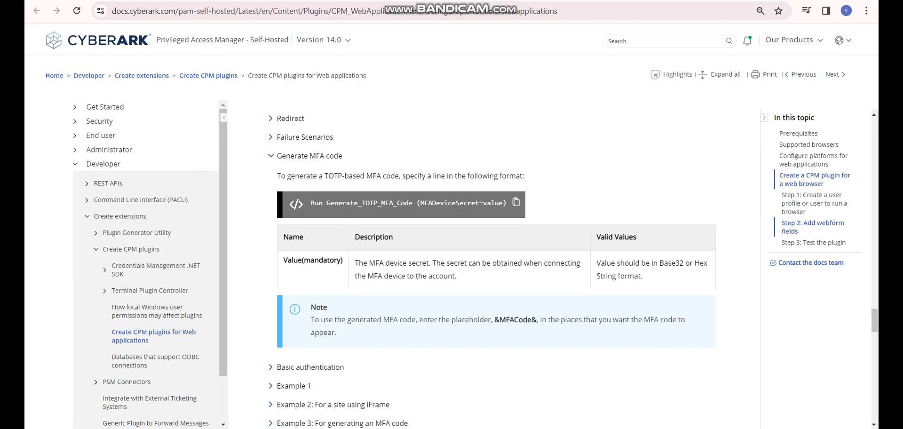
pyautogui.click(414, 1)
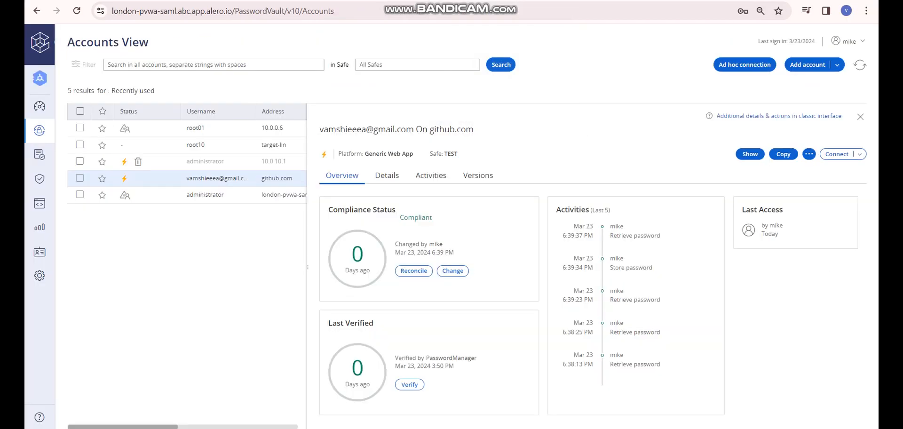
pyautogui.click(428, 1)
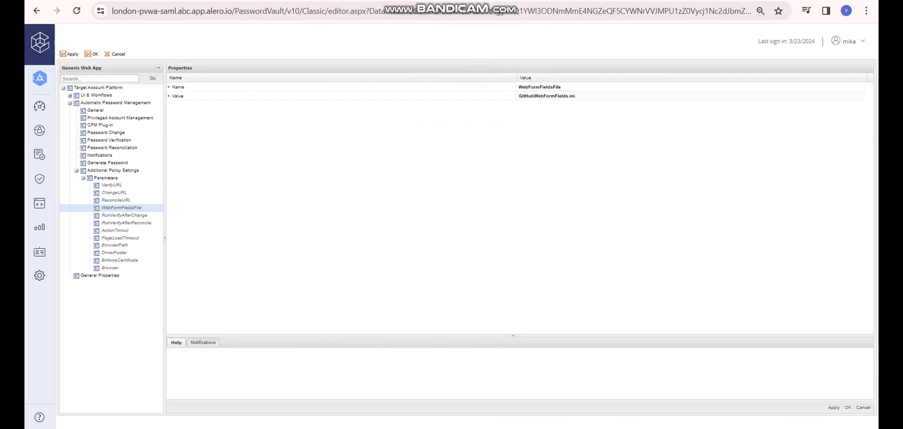
pyautogui.click(40, 275)
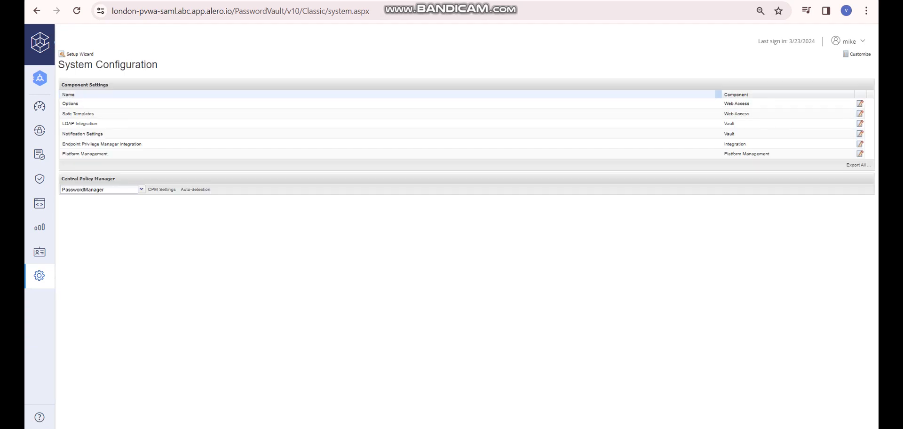
pyautogui.click(70, 103)
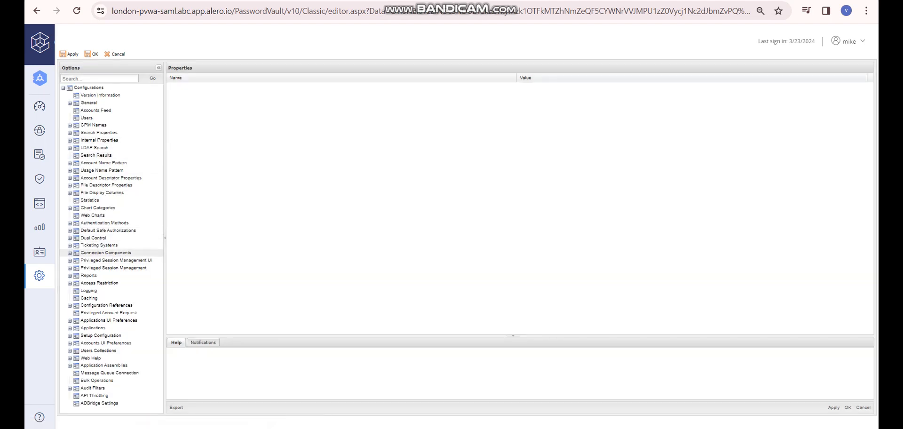
# Step: Under Connection Components, expand PSM-WebApp-Github-Demo and its Target Settings, and open Web Form Settings
pyautogui.click(69, 253)
pyautogui.moveTo(159, 202); pyautogui.dragTo(158, 356)
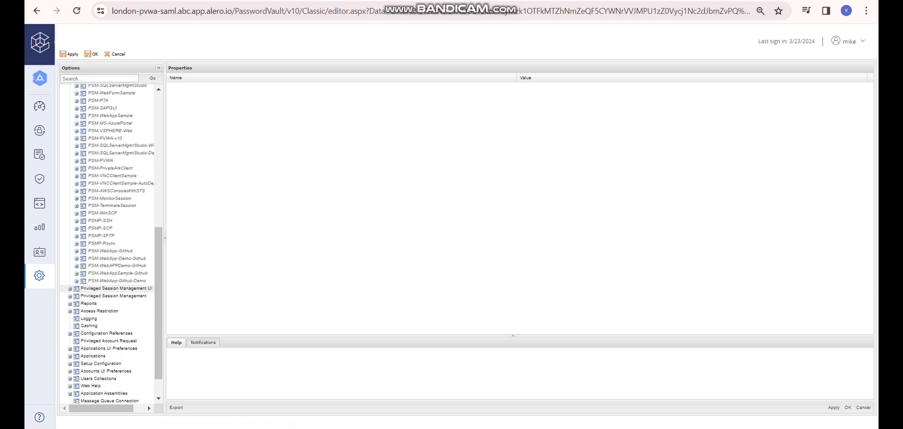
pyautogui.click(77, 281)
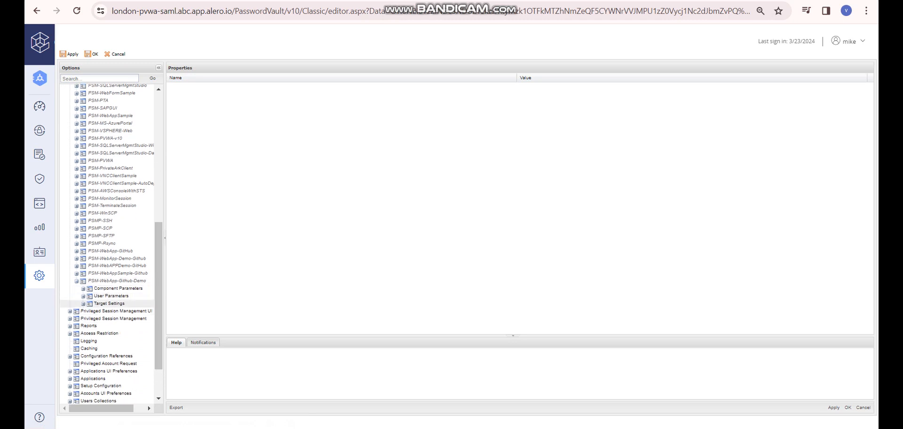
pyautogui.click(84, 304)
pyautogui.click(126, 318)
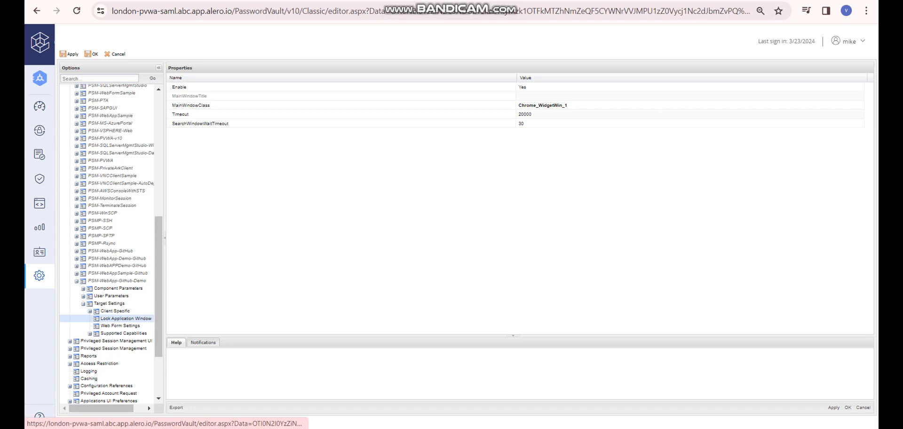
pyautogui.click(120, 326)
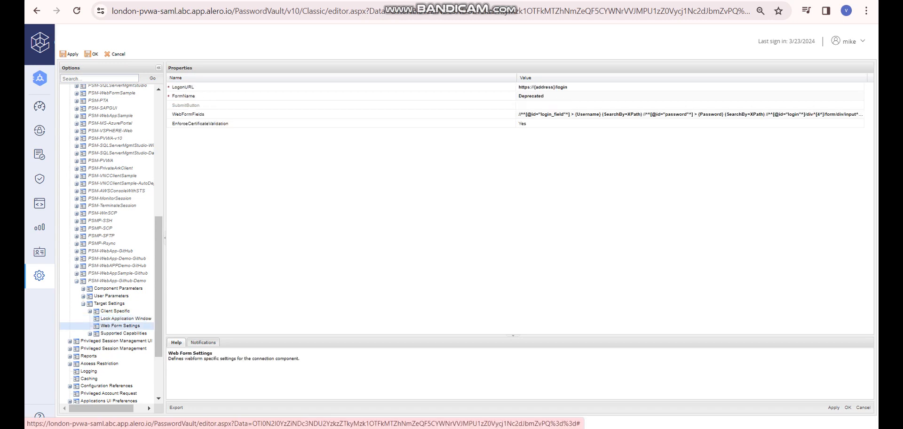
# Step: Open the WebFormFields value, copy the MFA device secret from its Run Generate_TOTP_MFA_Code line, and close the editor without changes
pyautogui.click(658, 114)
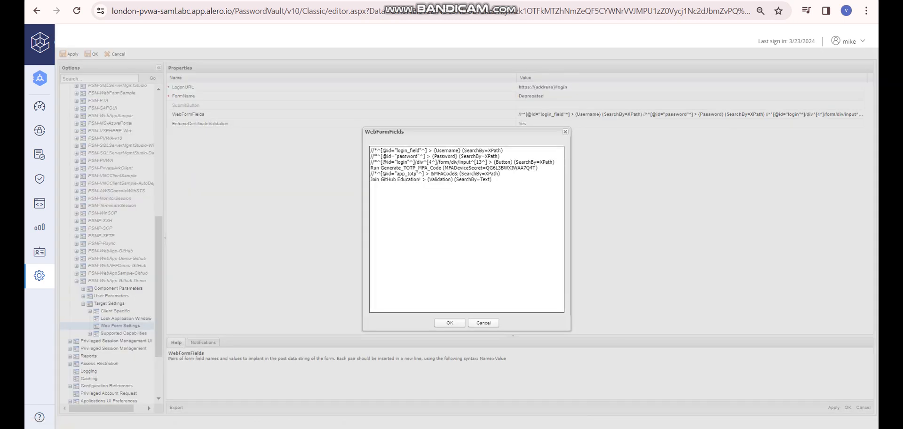
pyautogui.moveTo(485, 167); pyautogui.dragTo(537, 168)
pyautogui.rightClick(518, 168)
pyautogui.click(537, 220)
pyautogui.click(566, 131)
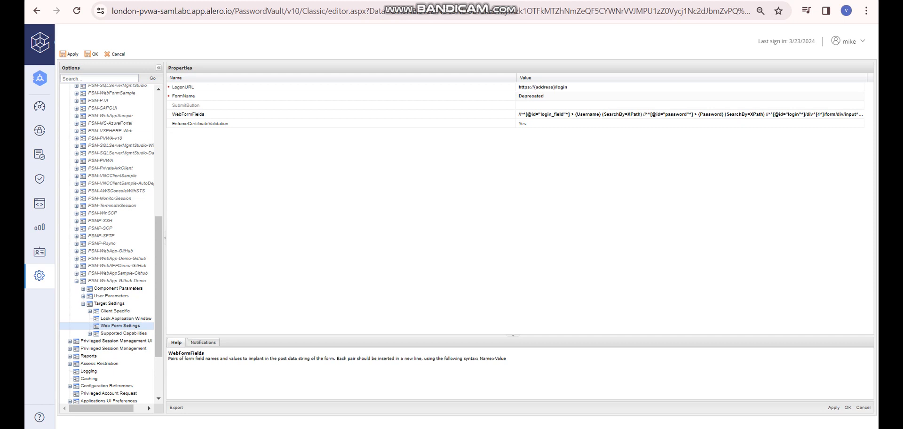
pyautogui.click(691, 114)
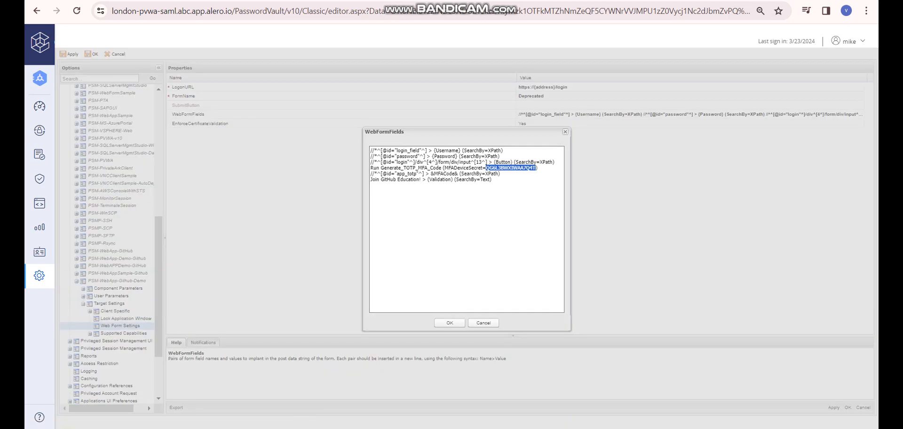
pyautogui.click(565, 132)
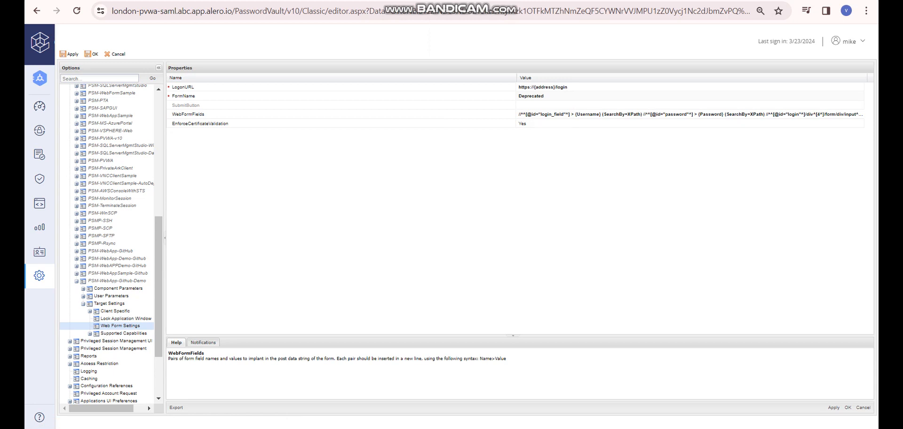
# Step: Switch to Notepad++, paste the copied MFA device secret after MFADeviceSecret= under [Verify], and start a new line below it
pyautogui.hotkey('alt', 'Tab')
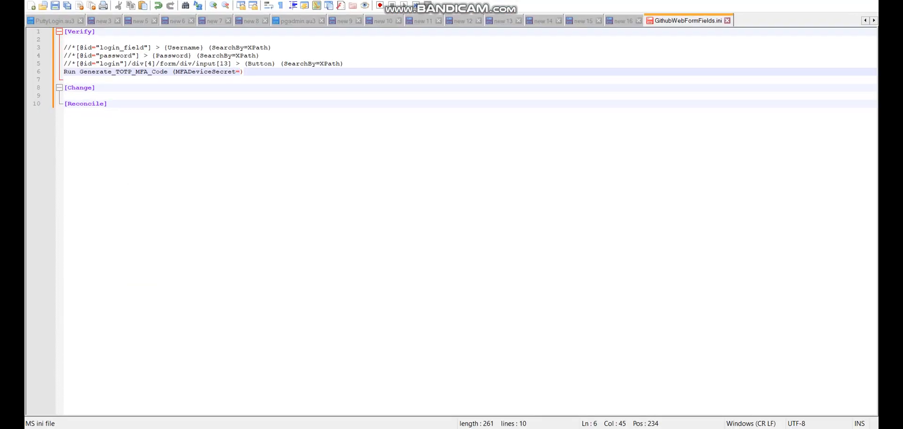
pyautogui.hotkey('ctrl', 'v')
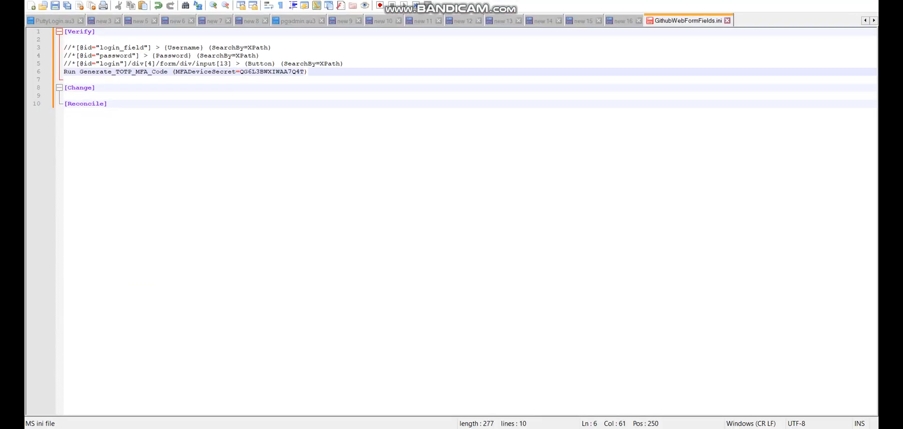
pyautogui.press('Return')
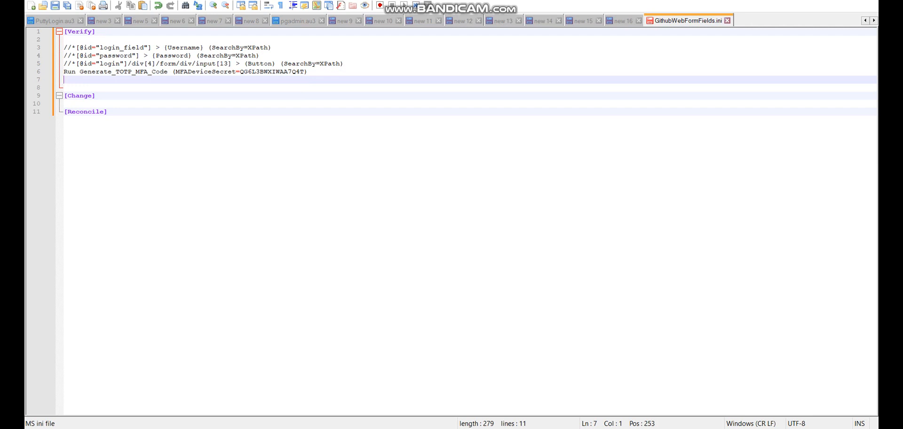
# Step: Switch to GitHub's two-factor authentication page, inspect the authentication code field and copy its XPath
pyautogui.hotkey('alt', 'Tab')
pyautogui.hotkey('alt', 'Tab')
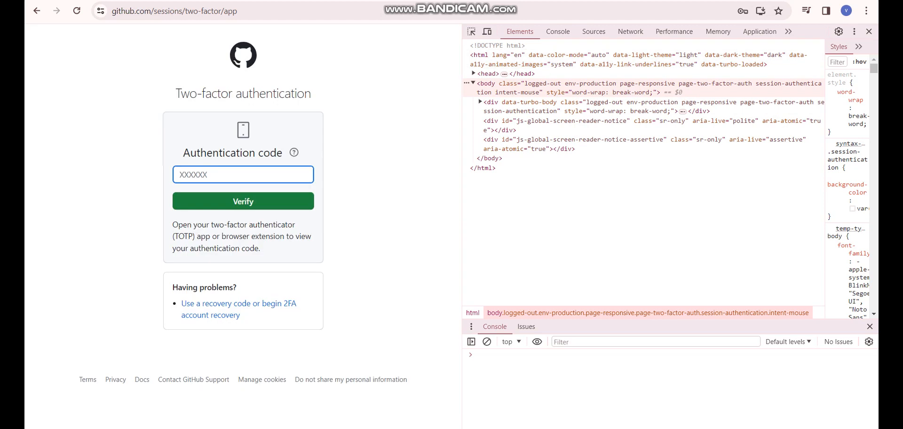
pyautogui.click(471, 32)
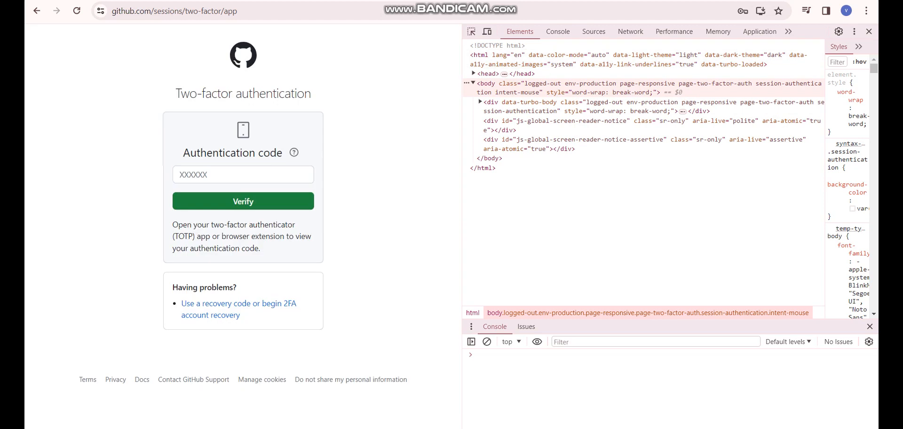
pyautogui.click(221, 174)
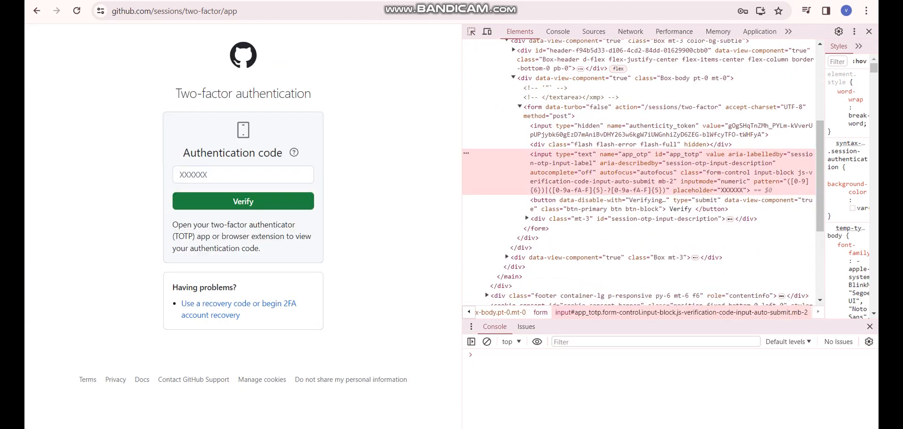
pyautogui.rightClick(531, 191)
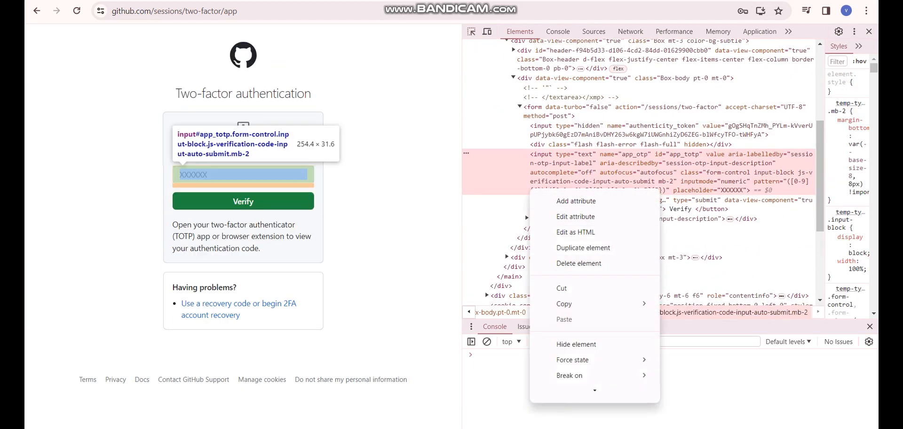
pyautogui.moveTo(643, 303)
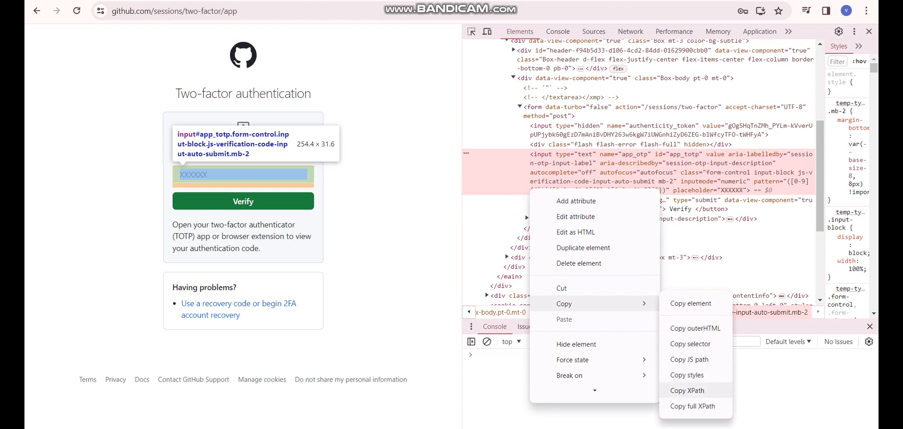
pyautogui.click(696, 390)
pyautogui.hotkey('alt', 'Tab')
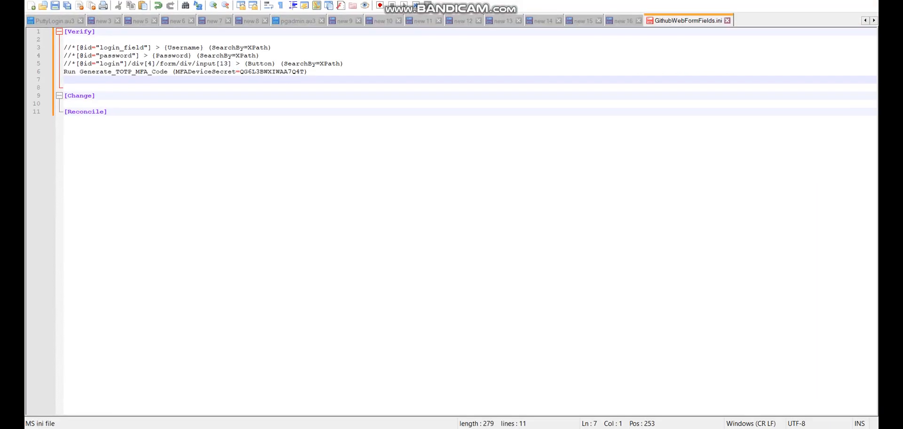
pyautogui.hotkey('ctrl', 'v')
pyautogui.write('>')
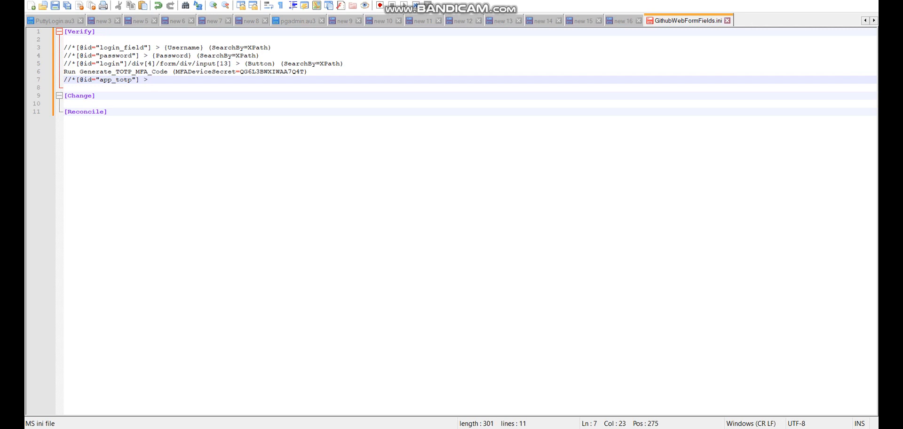
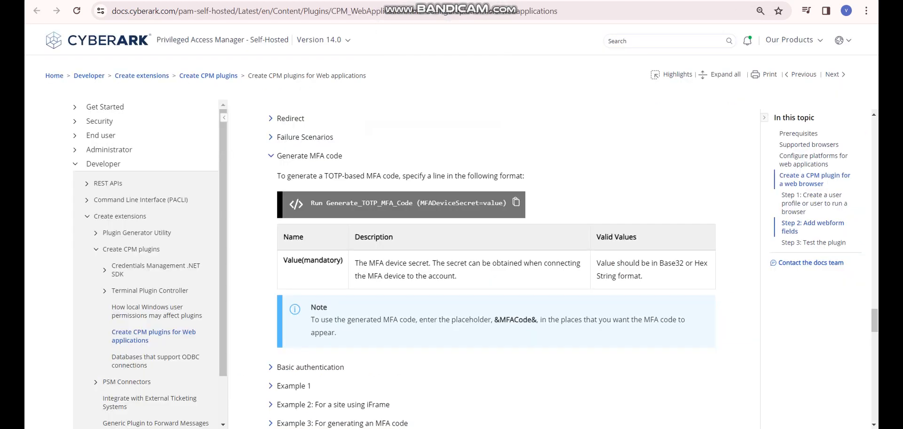
# Step: In the CyberArk documentation, collapse Generate MFA code, expand Example 3 for generating an MFA code, and copy its &MFACode& placeholder
pyautogui.click(309, 155)
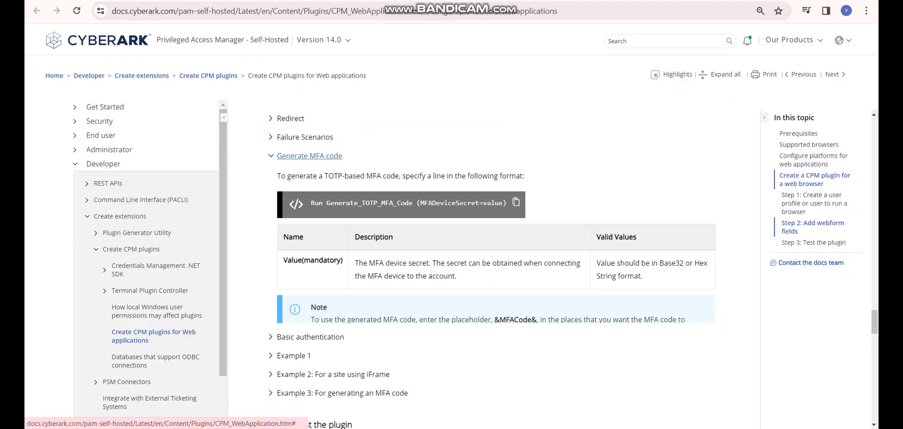
pyautogui.click(343, 230)
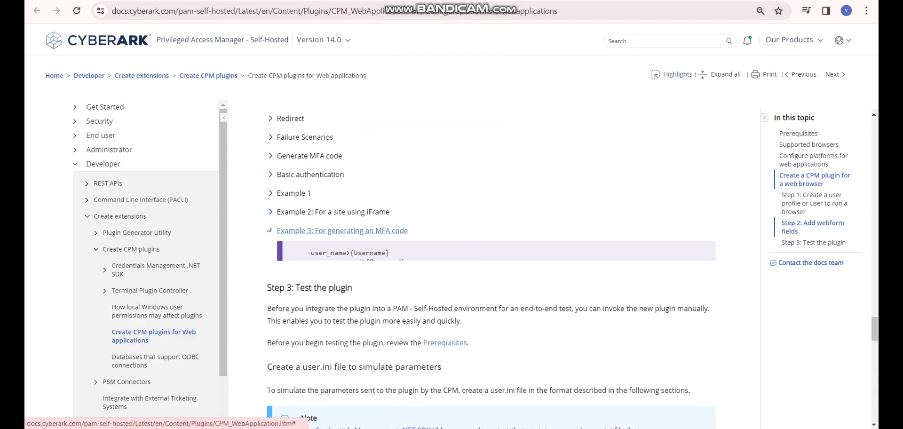
pyautogui.moveTo(401, 297); pyautogui.dragTo(445, 297)
pyautogui.hotkey('ctrl', 'c')
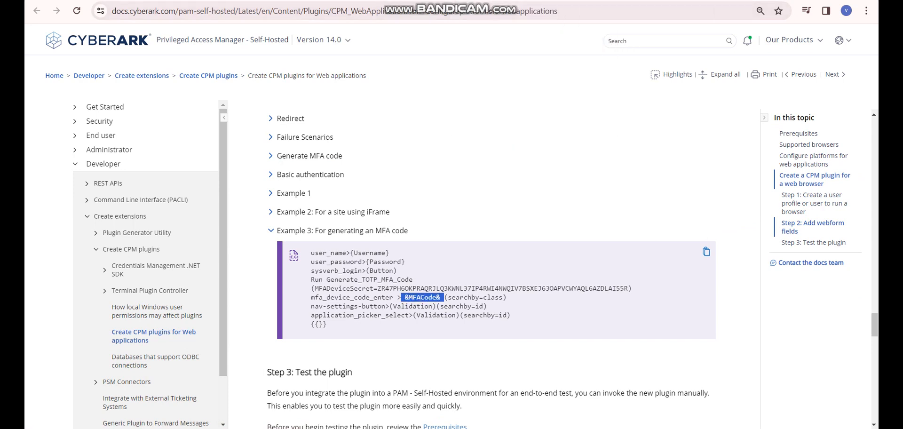
# Step: Switch to Notepad++ and complete the app_totp line under [Verify] with the copied &MFACode& placeholder followed by (SearchBy=XPath)
pyautogui.hotkey('alt', 'Tab')
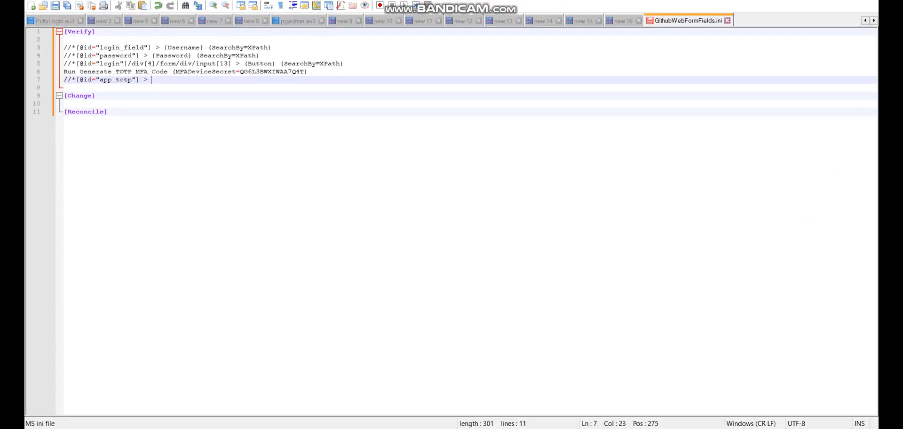
pyautogui.hotkey('ctrl', 'v')
pyautogui.write('(SearchBy=')
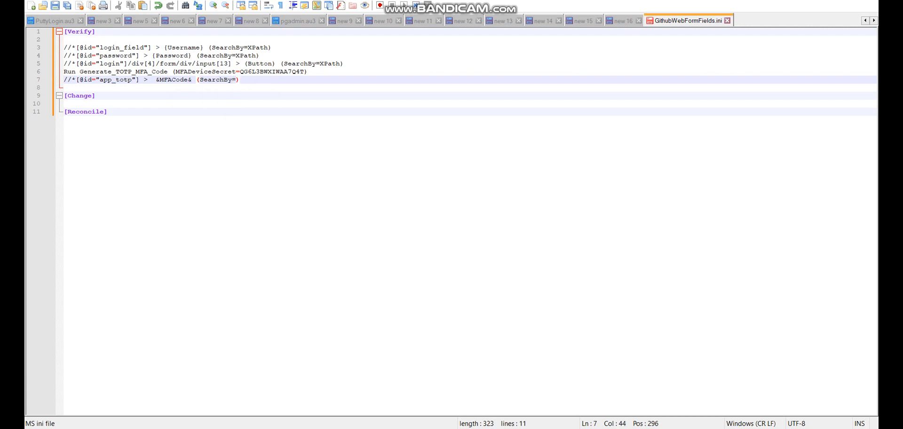
pyautogui.write('XPath')
pyautogui.press('Right')
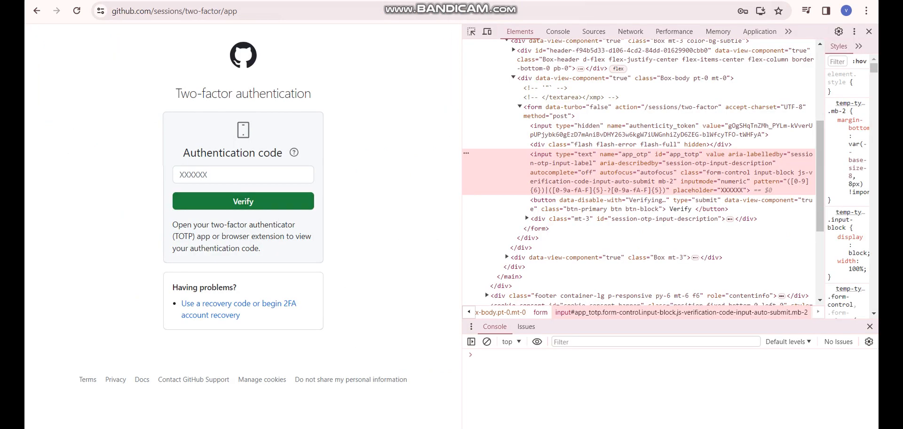
# Step: Switch to GitHub's two-factor authentication page and enter the current authentication code to finish signing in
pyautogui.click(226, 174)
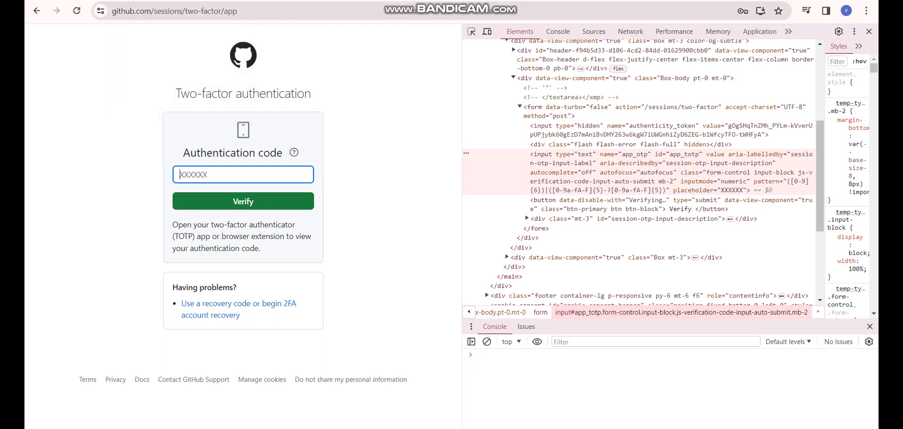
pyautogui.press('Print')
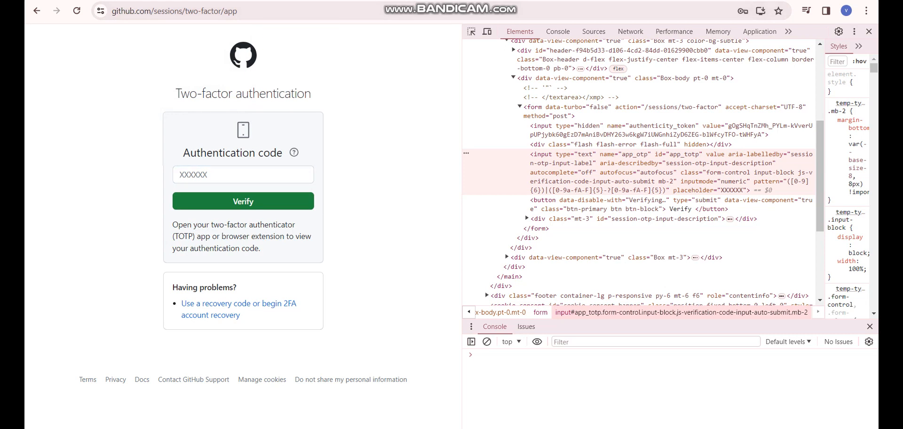
pyautogui.click(243, 175)
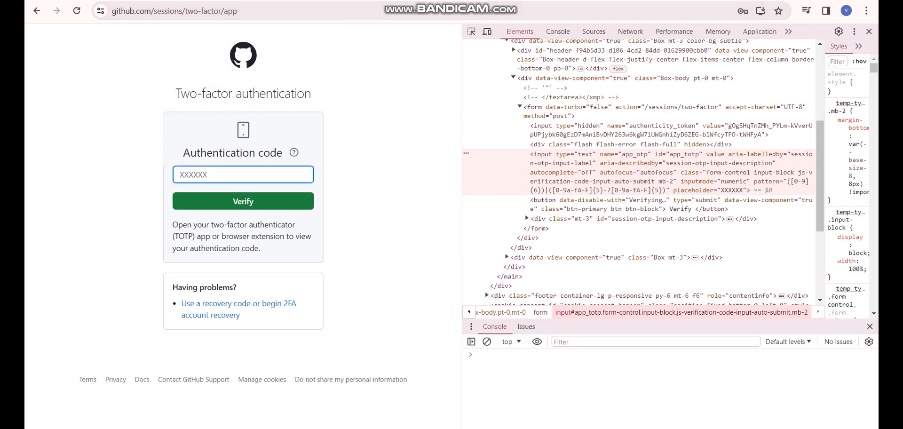
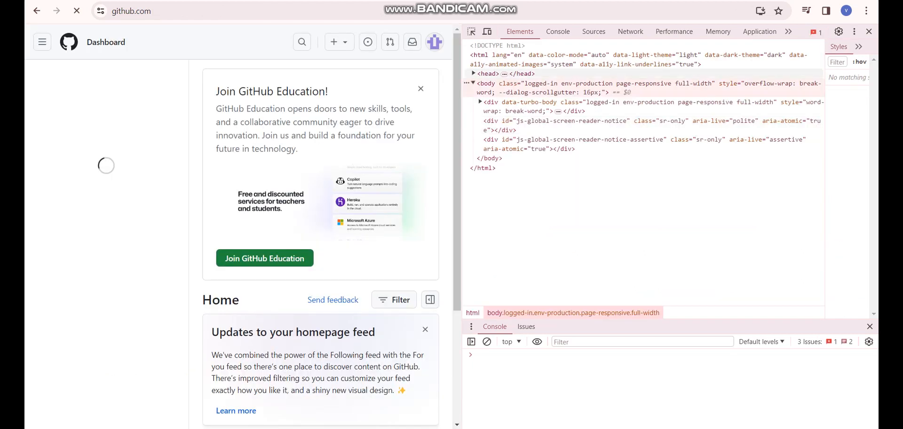
# Step: Close the developer tools on the GitHub dashboard and copy the heading text Join GitHub Education!
pyautogui.press('F12')
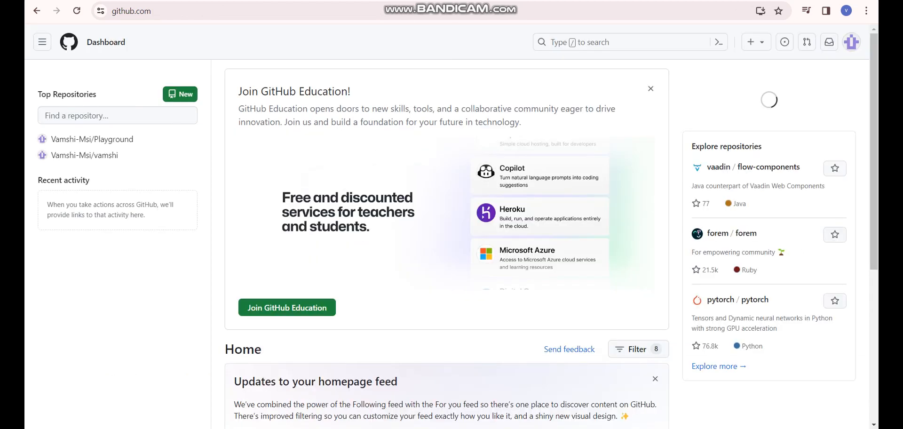
pyautogui.moveTo(237, 91); pyautogui.dragTo(351, 91)
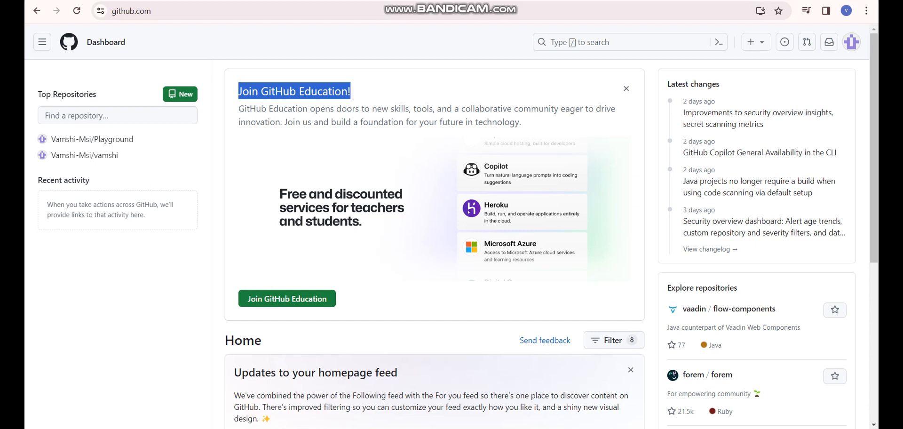
pyautogui.rightClick(269, 89)
pyautogui.click(287, 100)
# Step: Switch to Notepad++ and add the line Join GitHub Education! > (validation) (SearchBy=Text) below the app_totp line under [Verify]
pyautogui.hotkey('alt', 'Tab')
pyautogui.press('Return')
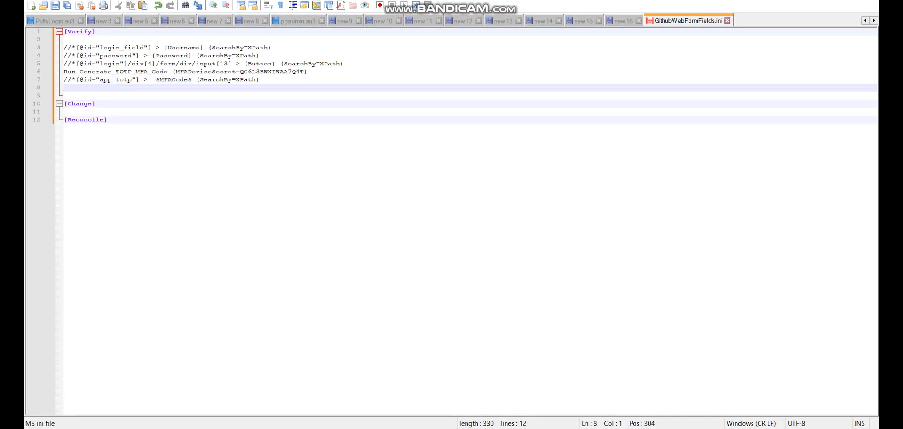
pyautogui.hotkey('ctrl', 'v')
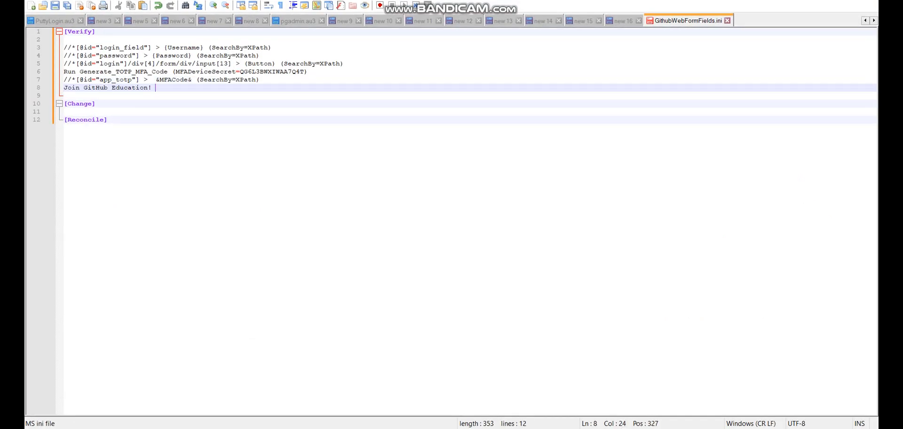
pyautogui.write('> (validation) (SearchBy')
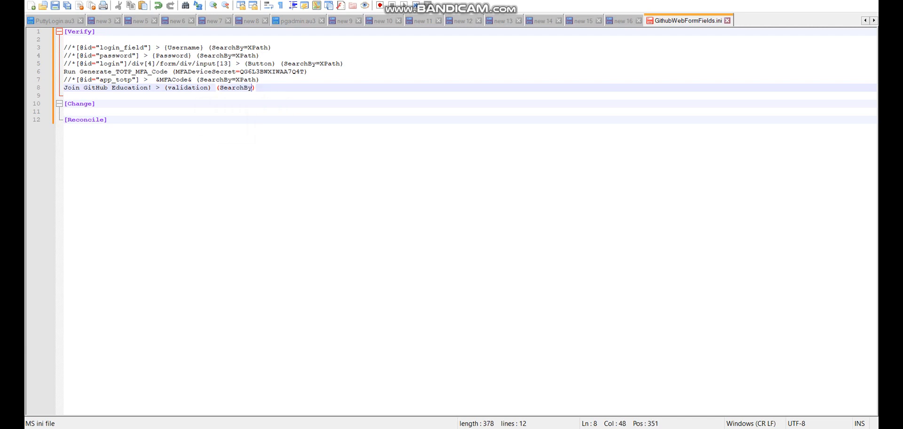
pyautogui.write('=Text')
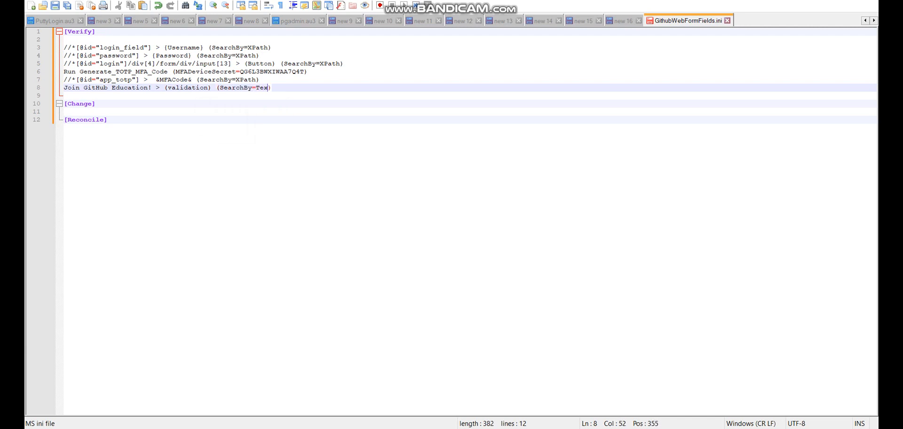
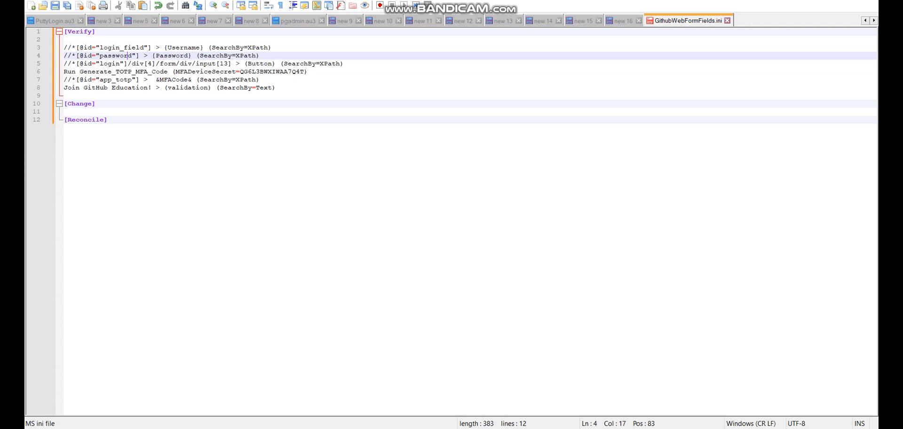
# Step: Copy the [Verify] lines from login_field through app_totp and place the cursor at the end of the [Change] heading
pyautogui.click(66, 95)
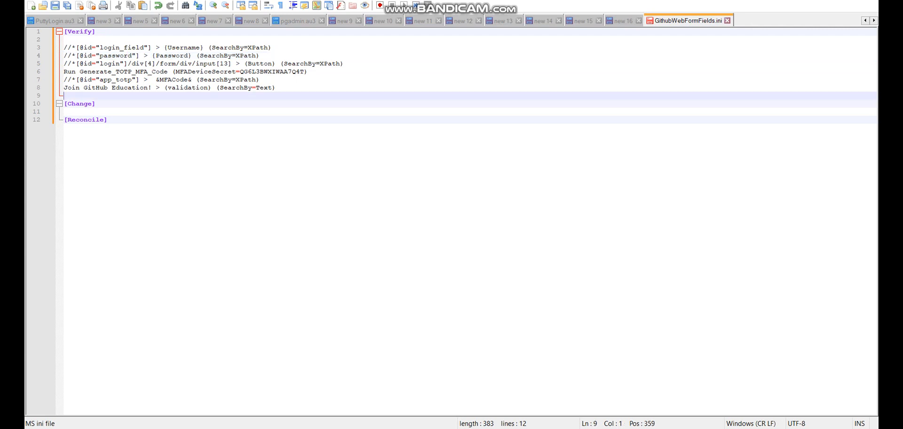
pyautogui.moveTo(259, 79); pyautogui.dragTo(64, 48)
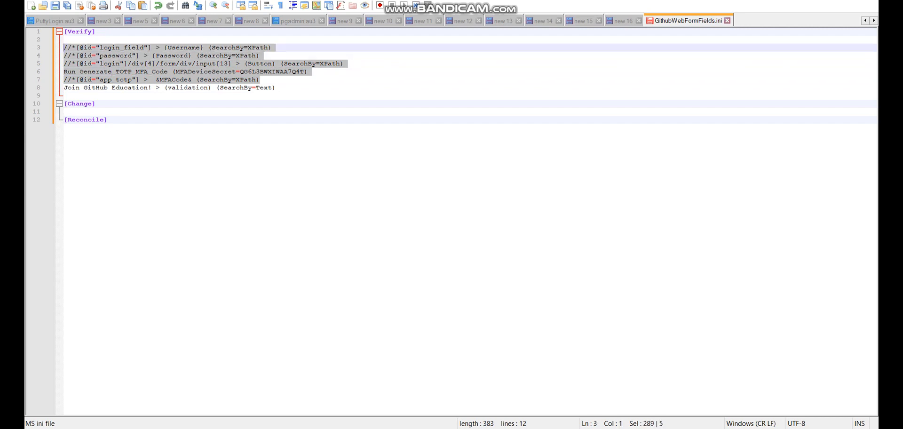
pyautogui.click(96, 103)
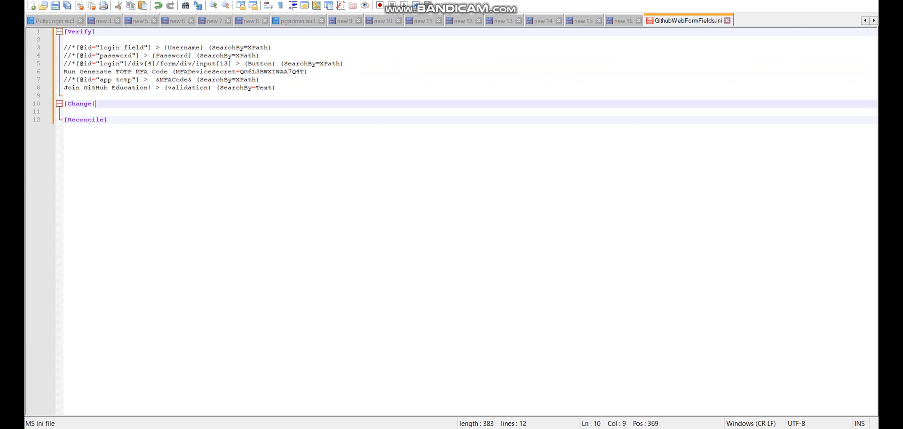
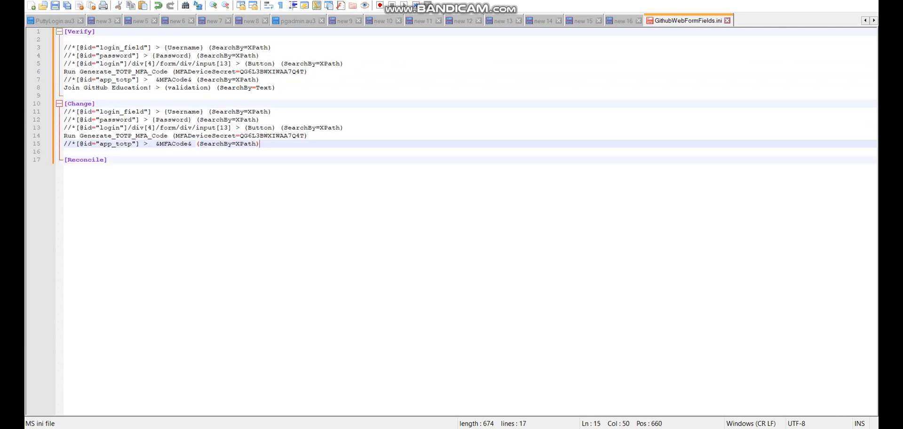
# Step: Start a new line after the [Change] app_totp entry, switch to GitHub in the browser and examine the profile settings and account options
pyautogui.press('Return')
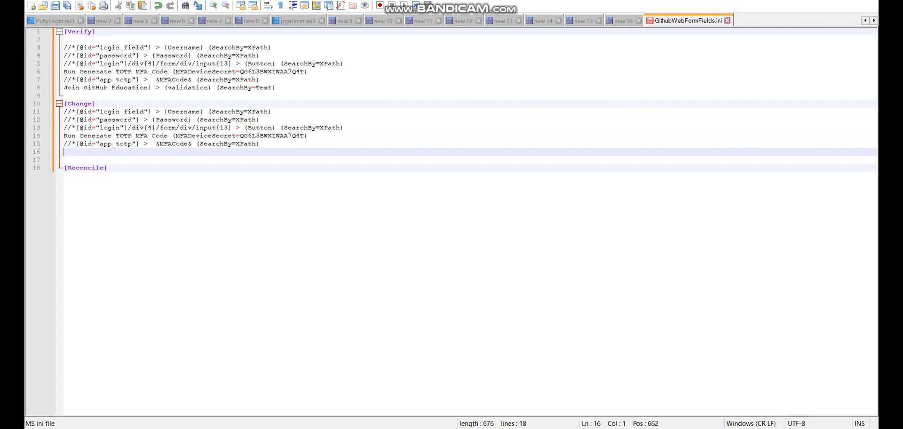
pyautogui.hotkey('alt', 'Tab')
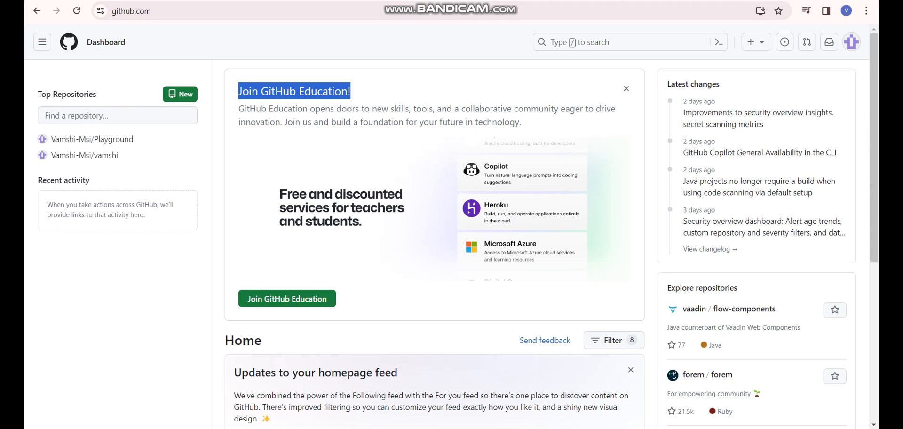
pyautogui.click(851, 42)
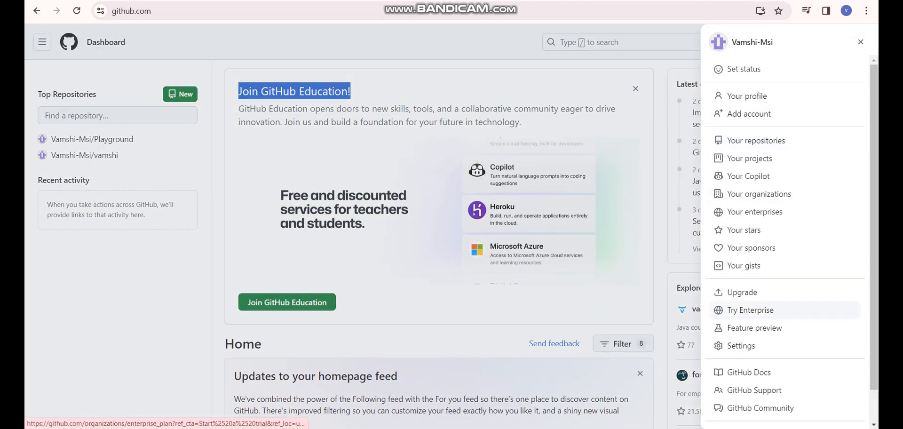
pyautogui.click(741, 346)
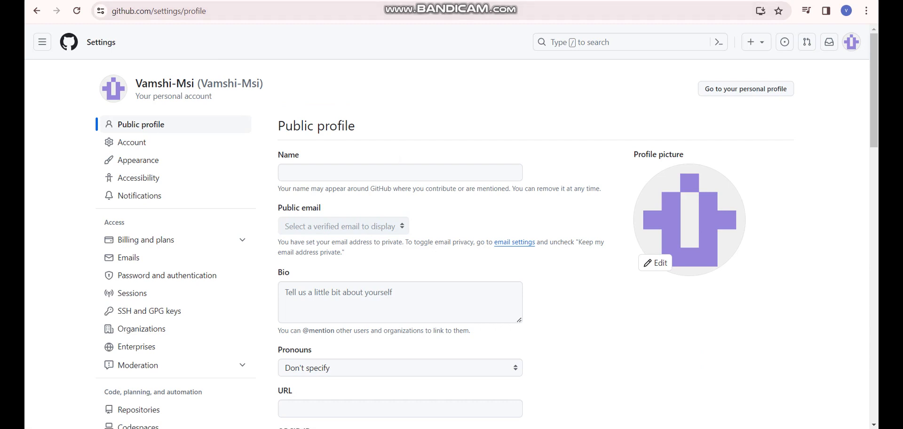
pyautogui.scroll(-3, 451, 230)
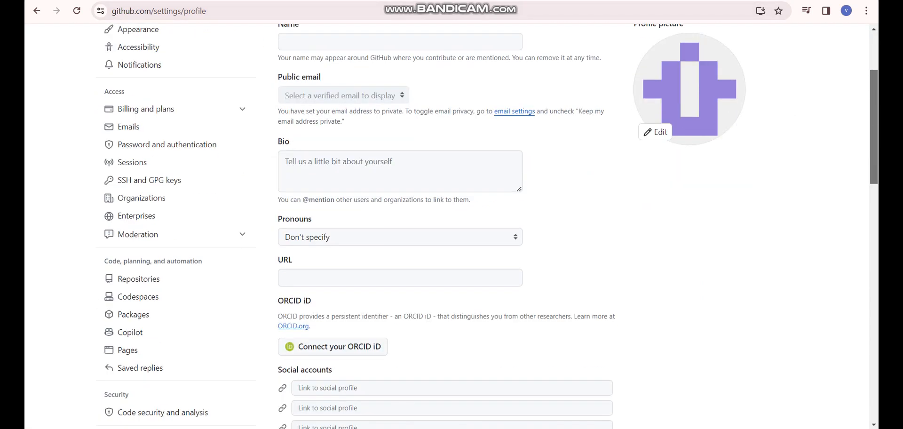
pyautogui.scroll(3, 451, 230)
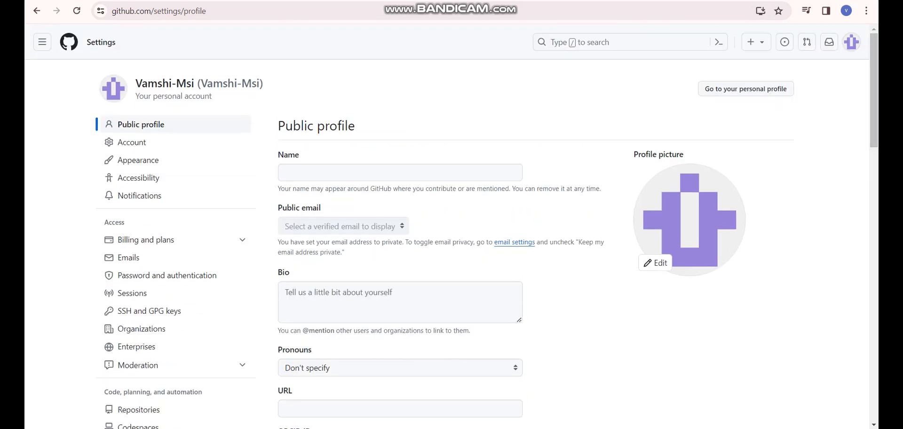
pyautogui.click(851, 42)
pyautogui.moveTo(874, 141); pyautogui.dragTo(873, 172)
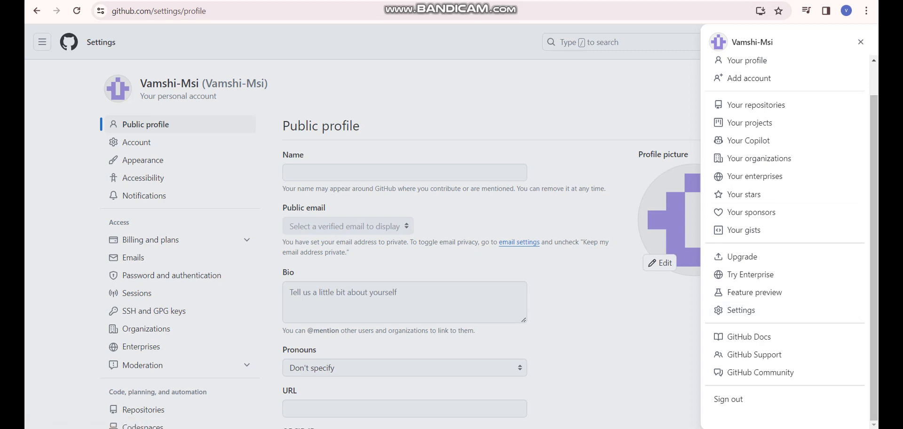
pyautogui.click(861, 41)
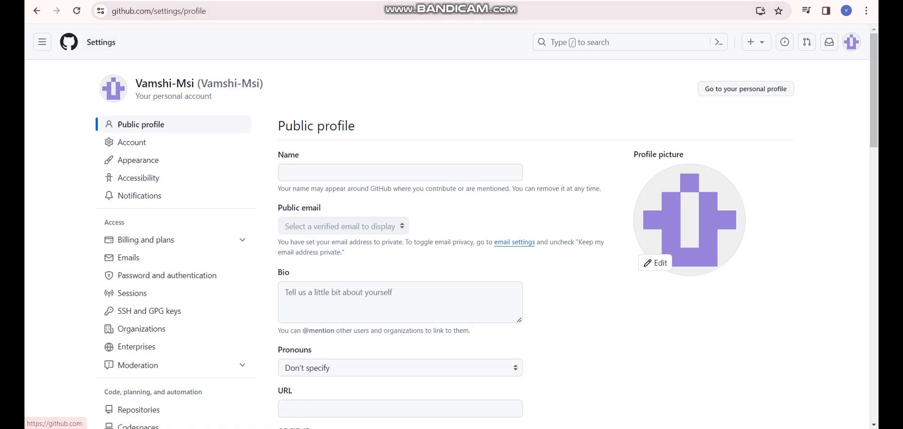
pyautogui.click(69, 41)
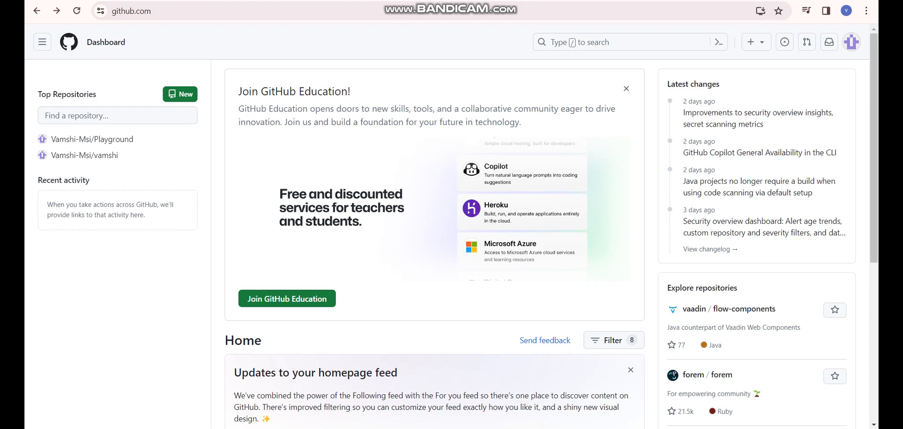
# Step: Open the GitHub account's Password and authentication settings and copy the page URL
pyautogui.click(852, 42)
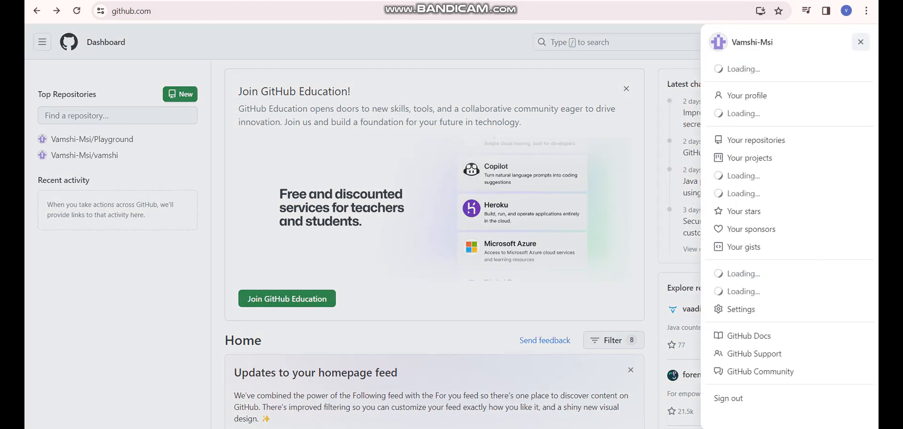
pyautogui.click(741, 345)
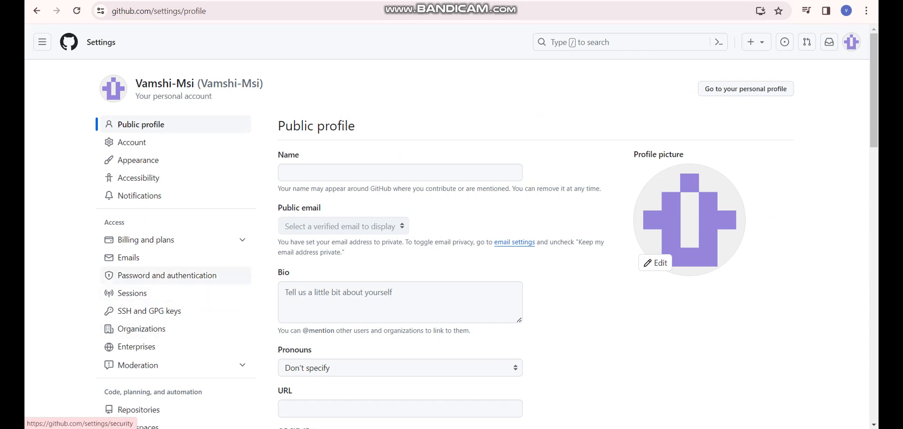
pyautogui.click(167, 275)
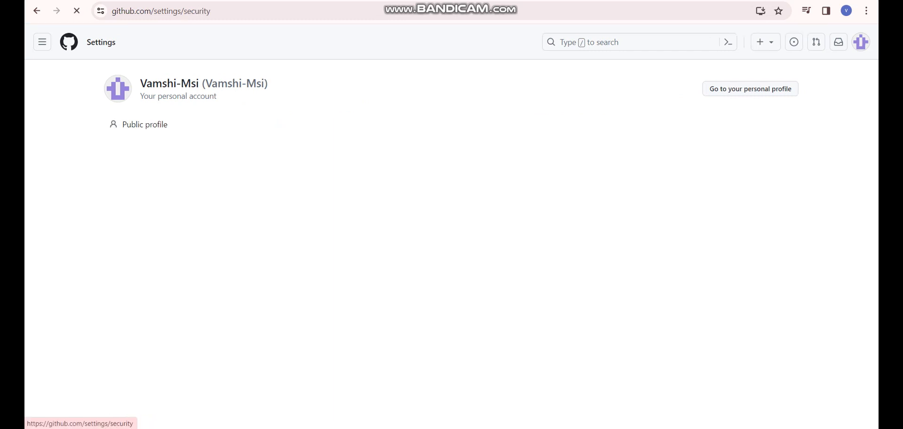
pyautogui.moveTo(217, 11); pyautogui.dragTo(112, 11)
pyautogui.click(236, 11)
pyautogui.hotkey('ctrl', 'a')
pyautogui.hotkey('ctrl', 'c')
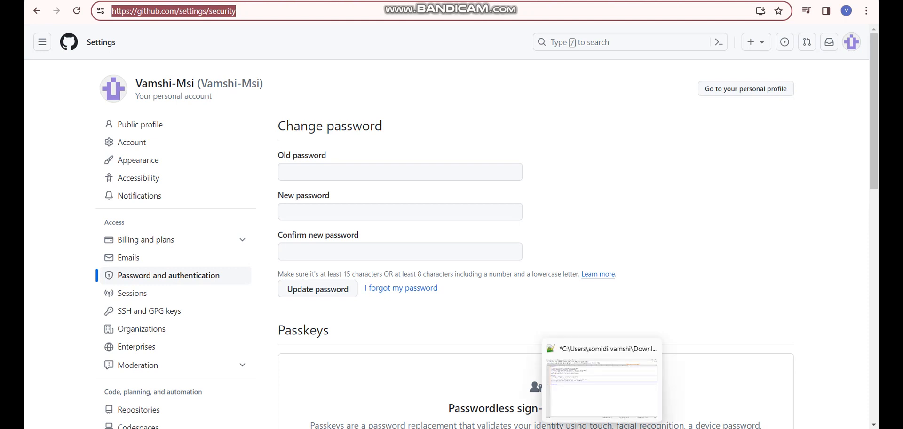
pyautogui.click(602, 428)
pyautogui.press('Return')
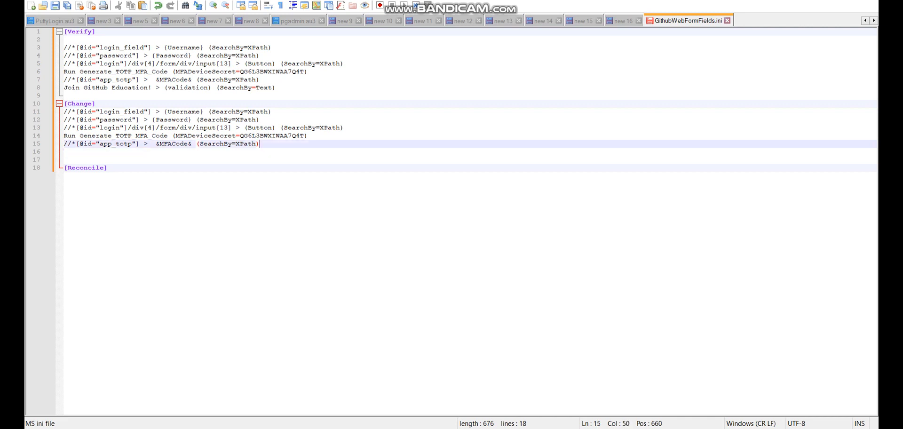
pyautogui.press('Up')
pyautogui.write('(Navigae')
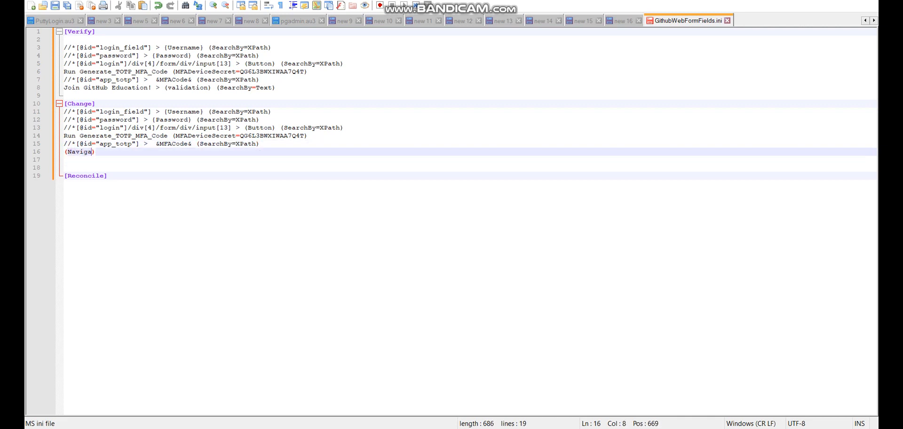
pyautogui.press('BackSpace')
pyautogui.write('te=')
pyautogui.hotkey('ctrl', 'v')
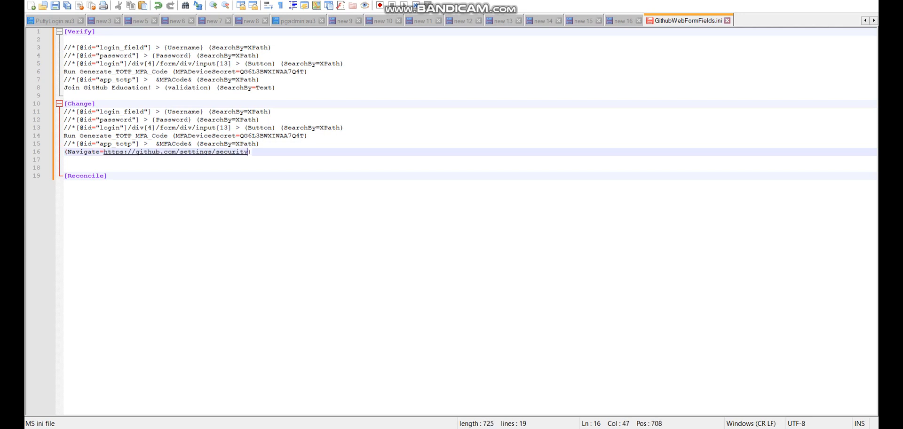
pyautogui.press('End')
pyautogui.press('Return')
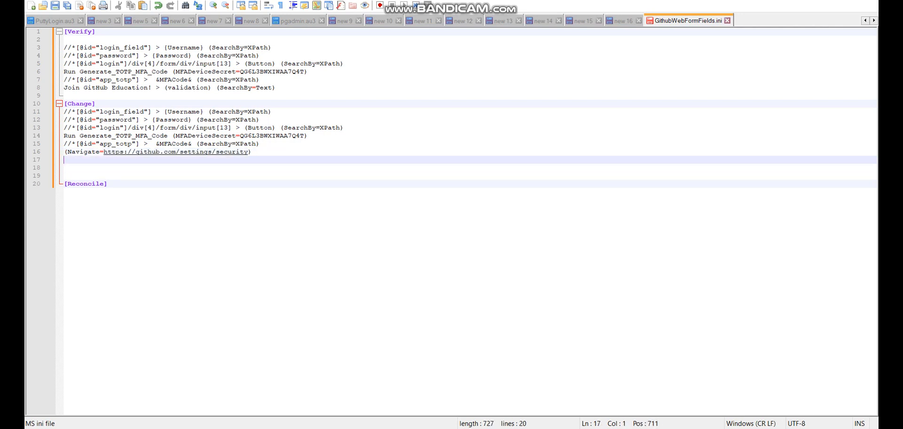
# Step: Switch to the GitHub page in the browser and check the Old password, New password and Confirm new password fields
pyautogui.hotkey('alt', 'Tab')
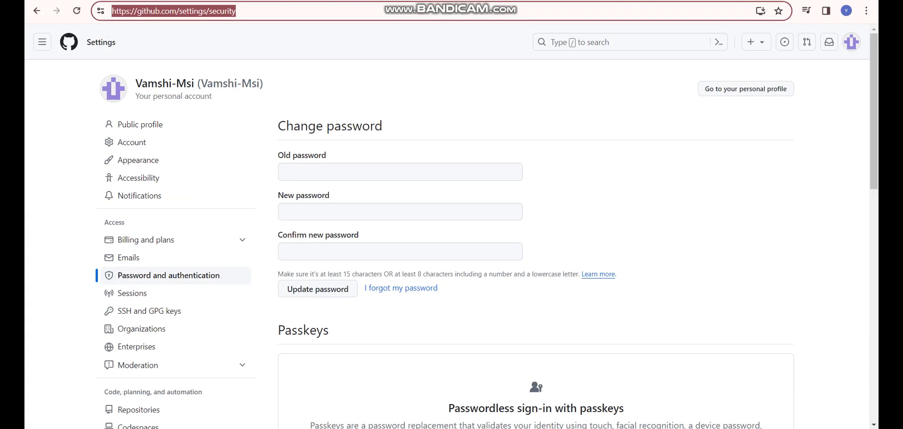
pyautogui.click(358, 89)
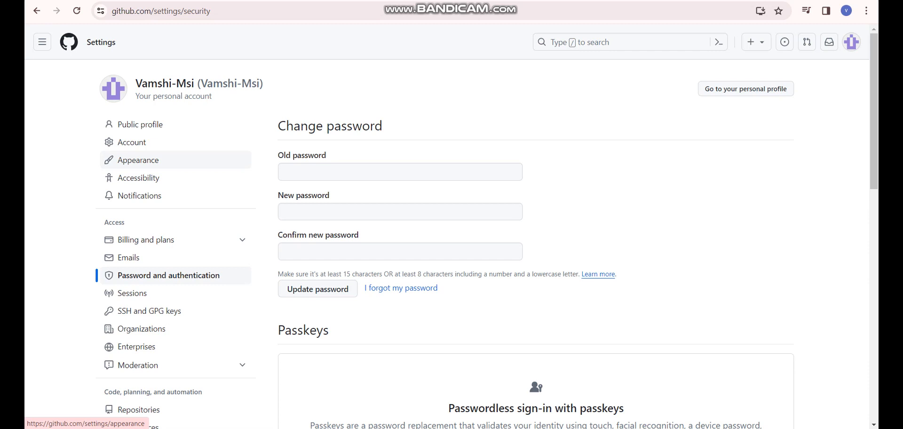
pyautogui.click(400, 172)
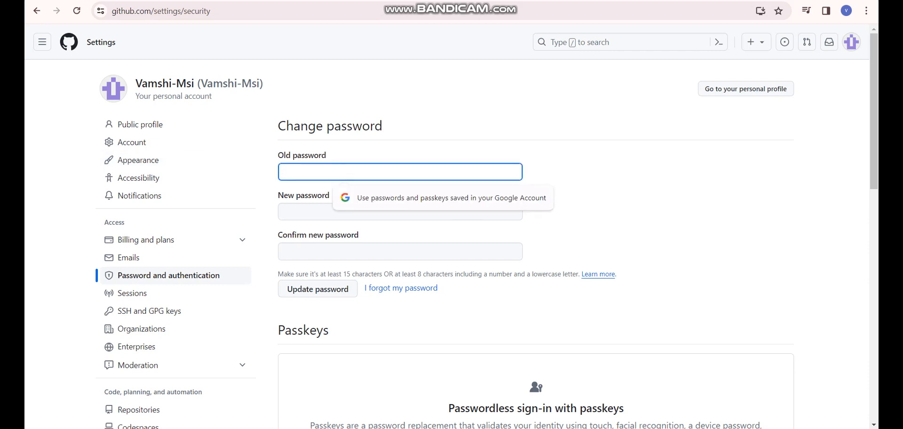
pyautogui.click(400, 212)
pyautogui.click(400, 252)
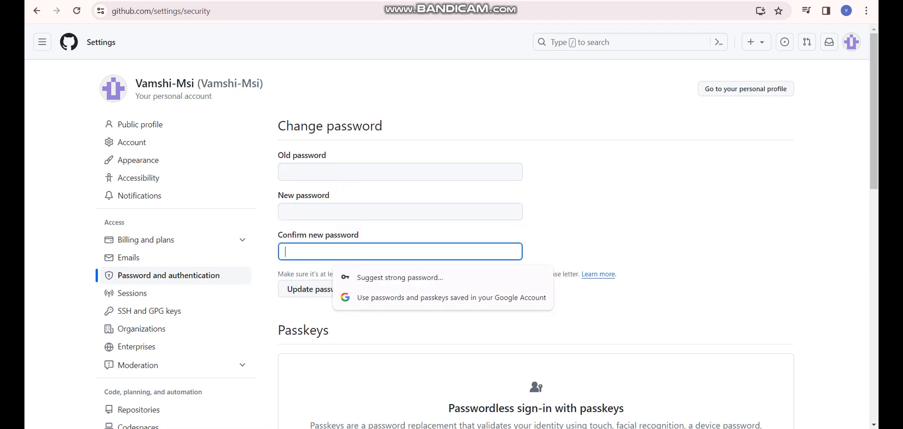
pyautogui.click(399, 172)
pyautogui.press('Return')
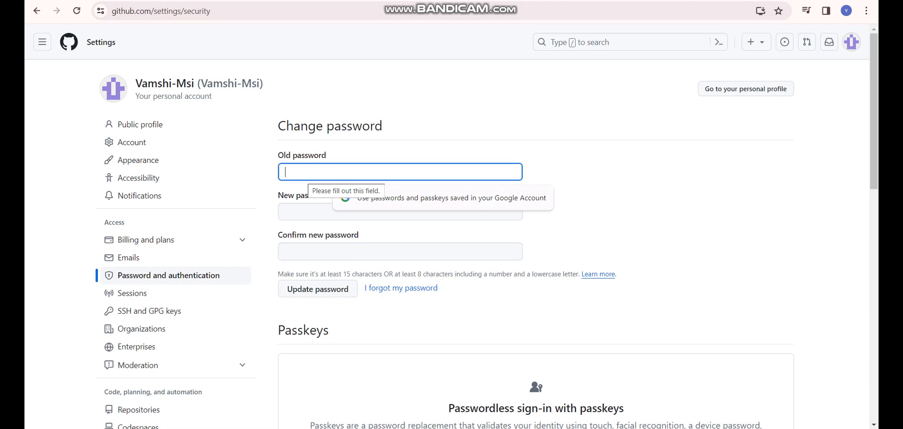
# Step: Inspect the Old password field and copy its input element's XPath
pyautogui.rightClick(341, 172)
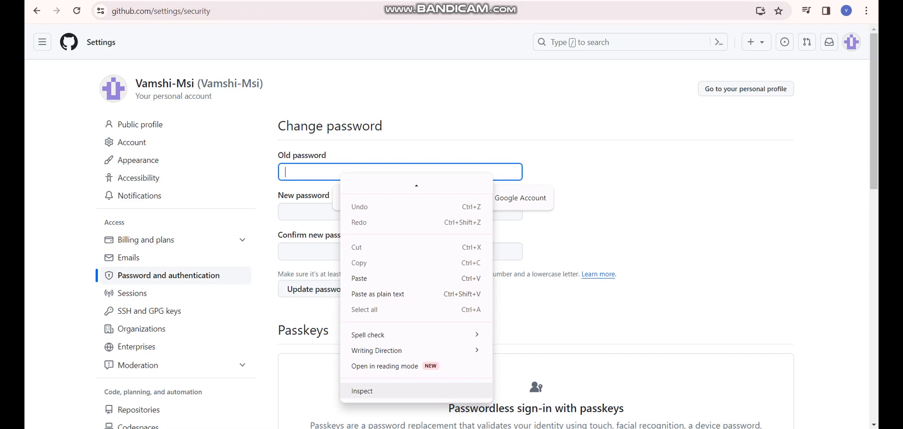
pyautogui.click(371, 391)
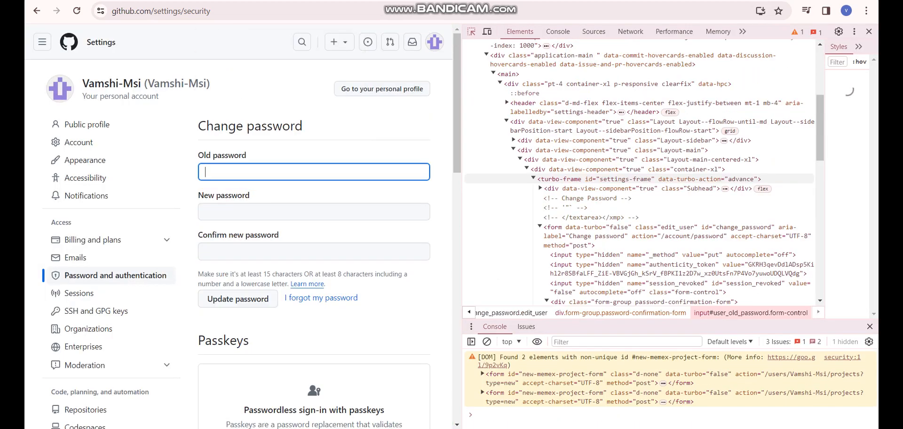
pyautogui.rightClick(607, 165)
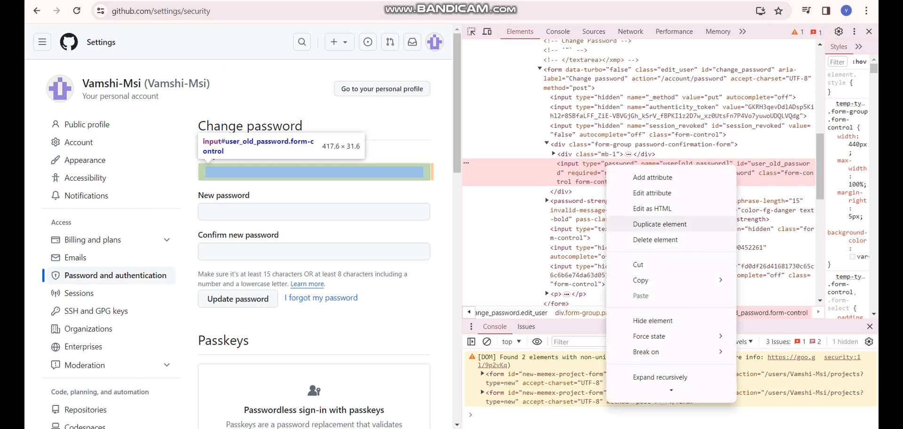
pyautogui.moveTo(677, 280)
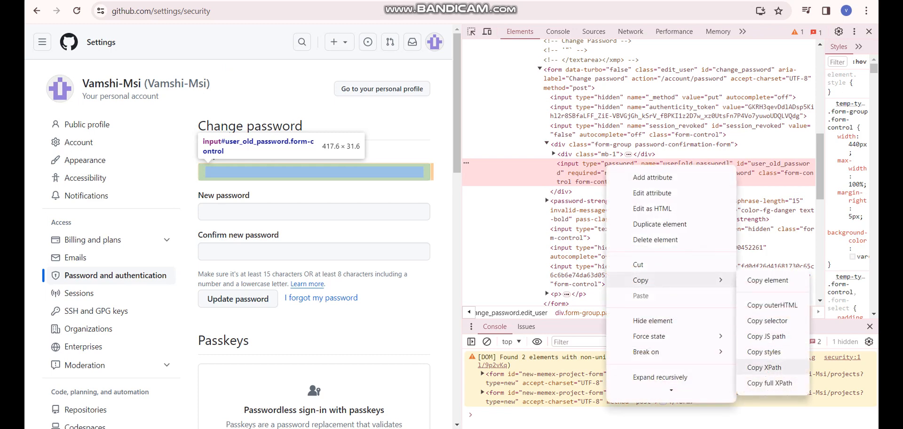
pyautogui.click(764, 367)
pyautogui.hotkey('alt', 'Tab')
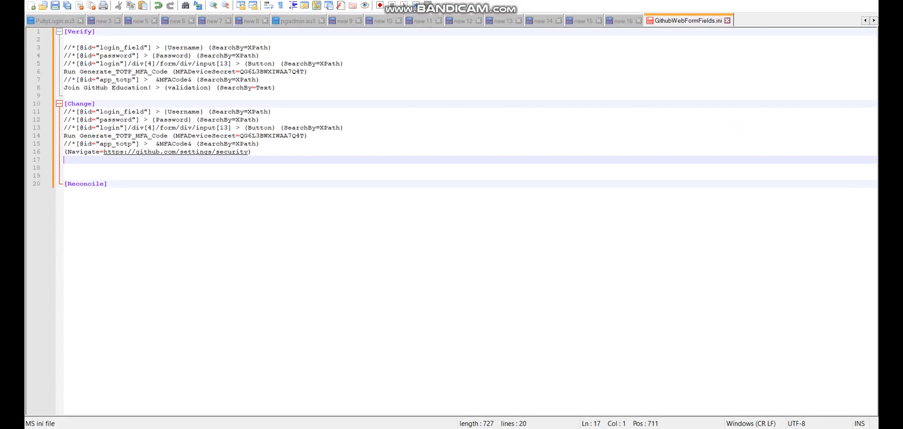
pyautogui.hotkey('ctrl', 'v')
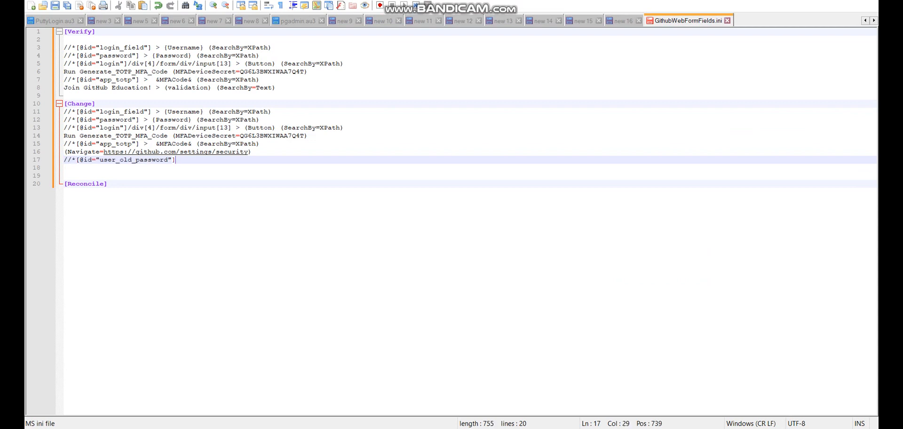
pyautogui.write('> (')
pyautogui.write('Password')
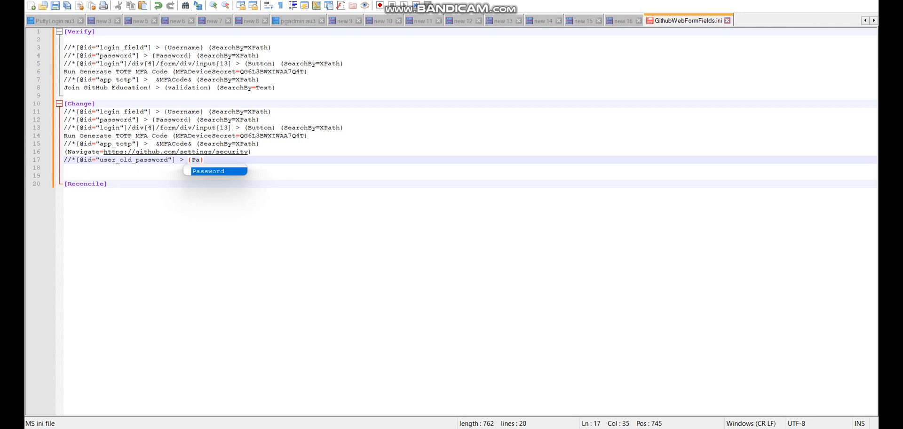
pyautogui.write(' (')
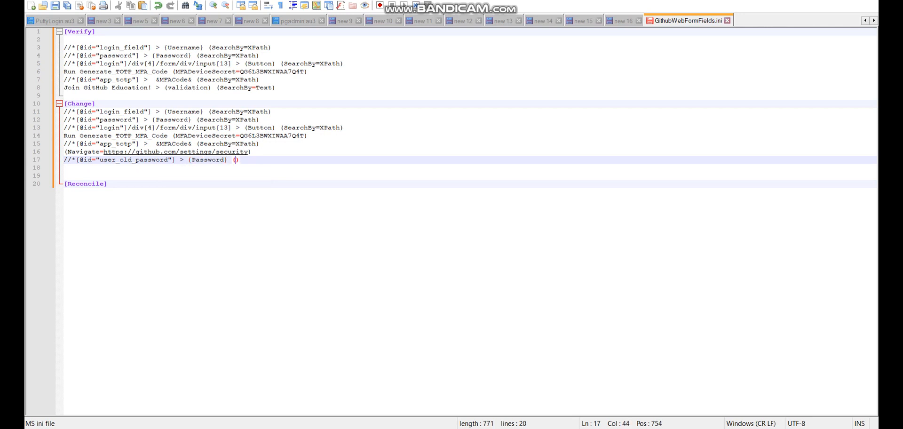
pyautogui.write('SearchBy=X')
pyautogui.press('Return')
pyautogui.press('Return')
# Step: Switch to the GitHub page in the browser, inspect the New password field and copy its input element's XPath
pyautogui.hotkey('alt', 'Tab')
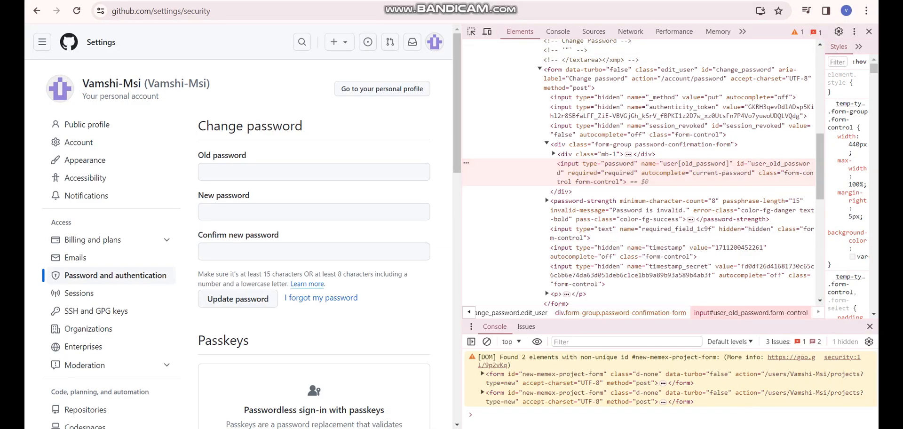
pyautogui.hotkey('ctrl', 'shift', 'c')
pyautogui.click(314, 212)
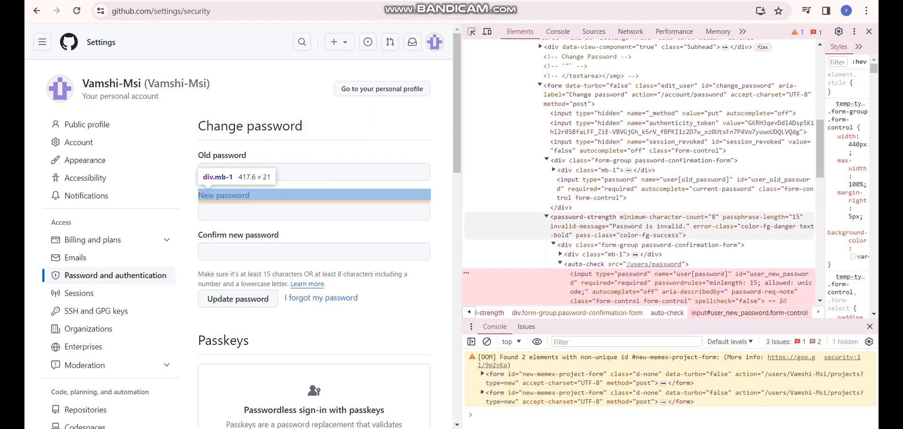
pyautogui.rightClick(583, 282)
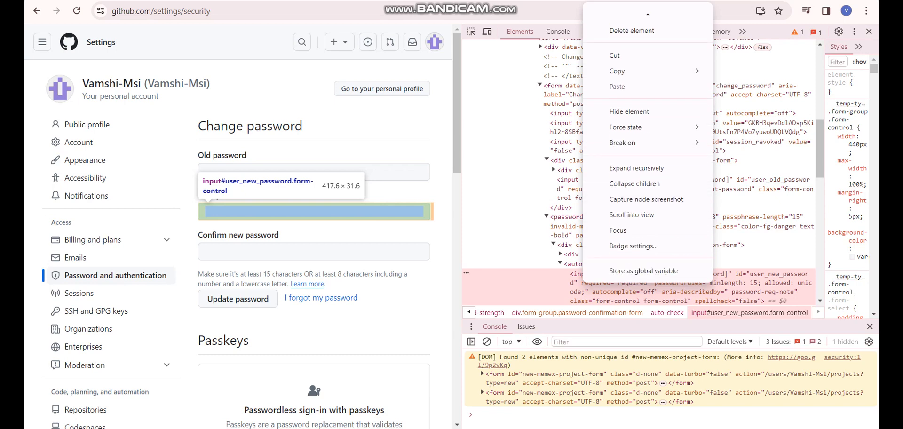
pyautogui.press('Escape')
pyautogui.scroll(1, 639, 188)
pyautogui.scroll(-1, 639, 188)
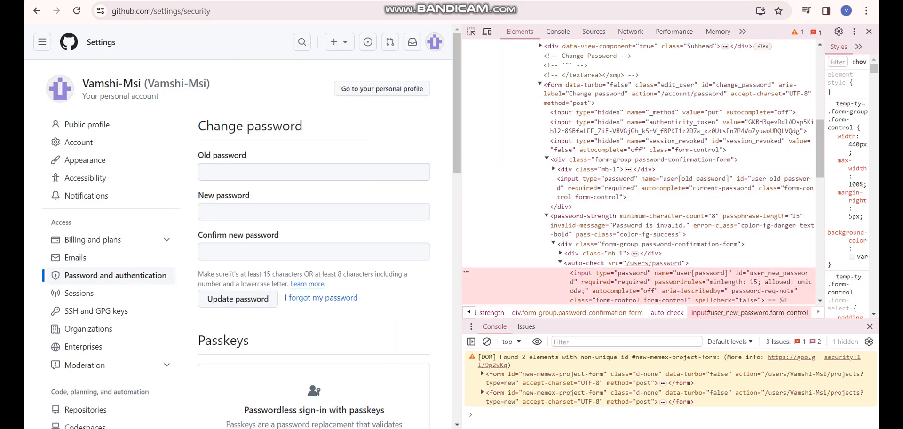
pyautogui.rightClick(492, 277)
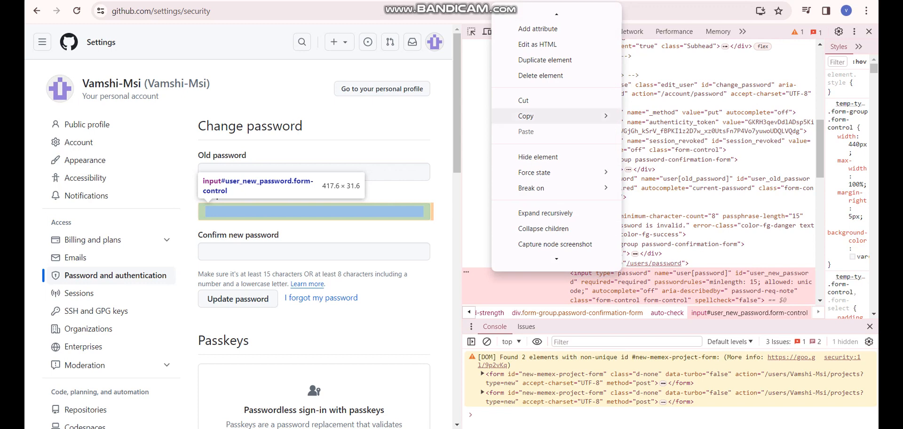
pyautogui.moveTo(555, 116)
pyautogui.click(652, 201)
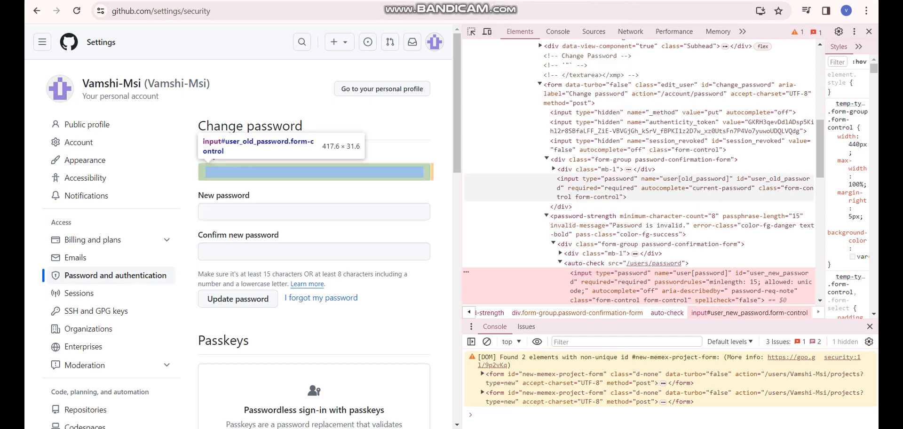
pyautogui.hotkey('alt', 'Tab')
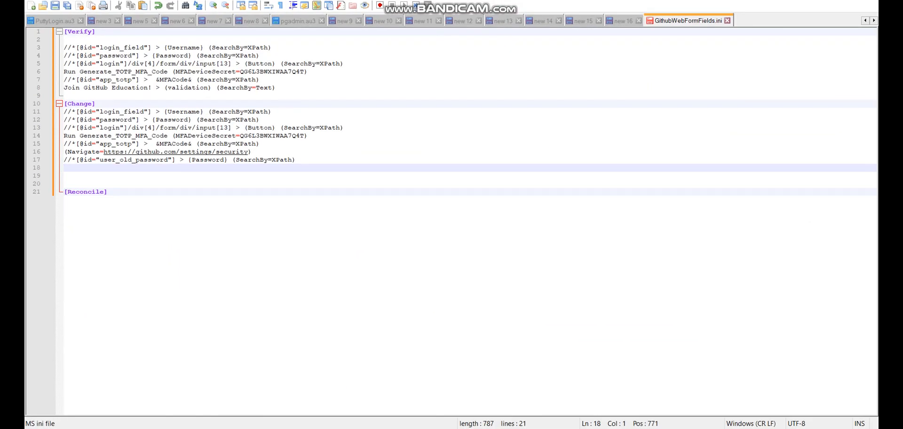
pyautogui.hotkey('ctrl', 'v')
pyautogui.write('>')
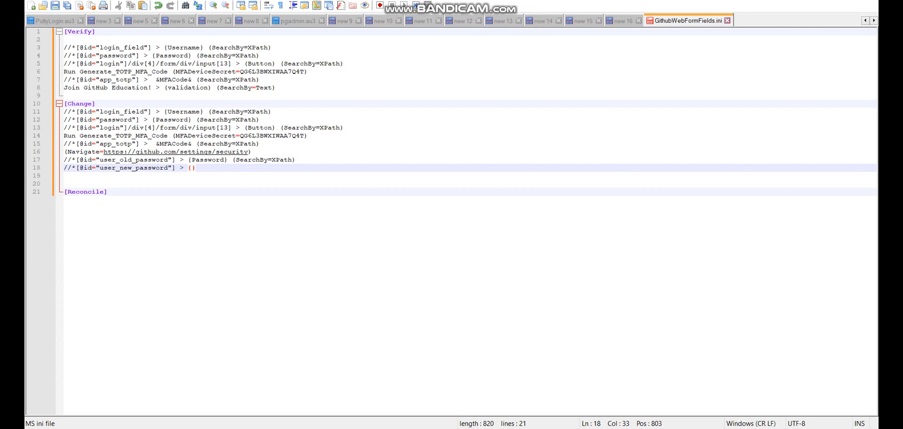
pyautogui.write('newpassword} (SearchBy=XPath)')
pyautogui.press('Return')
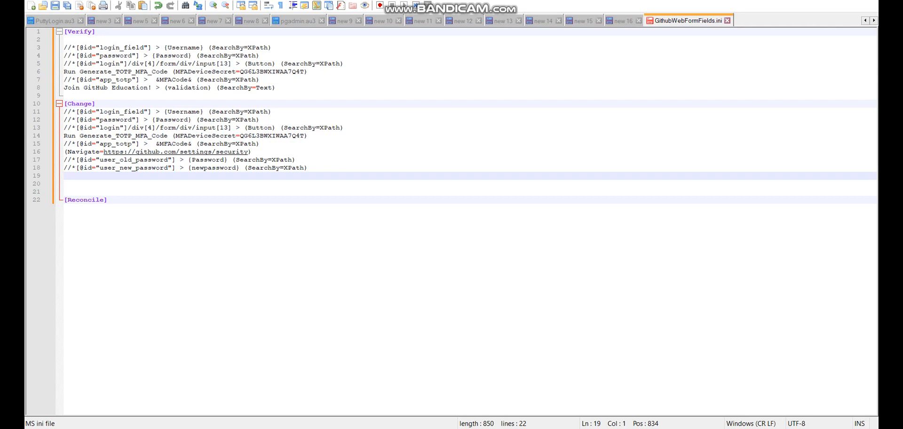
pyautogui.moveTo(192, 168); pyautogui.dragTo(236, 168)
pyautogui.click(307, 168)
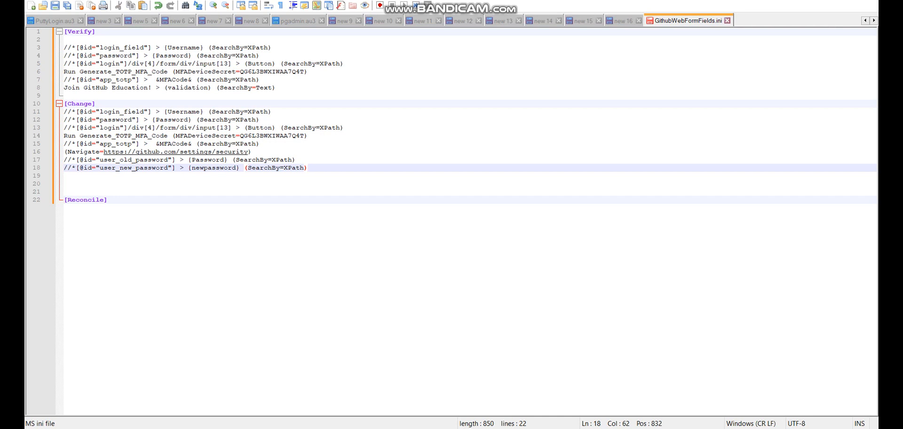
pyautogui.press('Return')
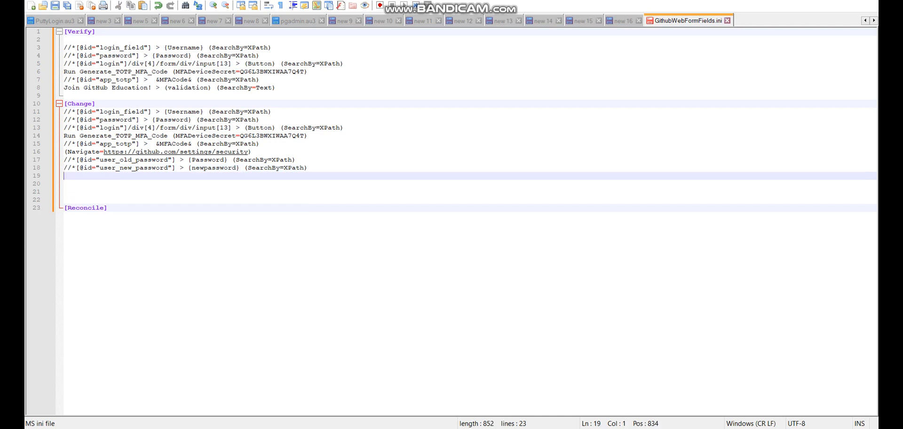
# Step: Switch to the GitHub page in the browser, inspect the Confirm new password field and copy its input element's XPath
pyautogui.moveTo(504, 428)
pyautogui.click(504, 386)
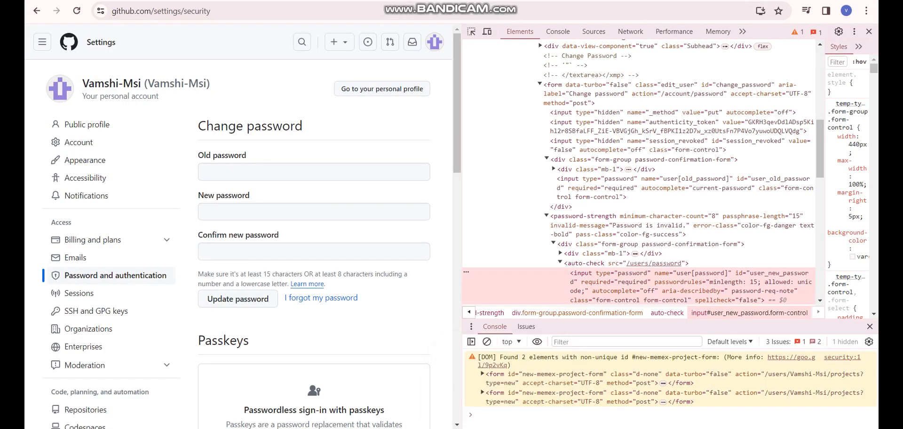
pyautogui.click(282, 252)
pyautogui.rightClick(282, 253)
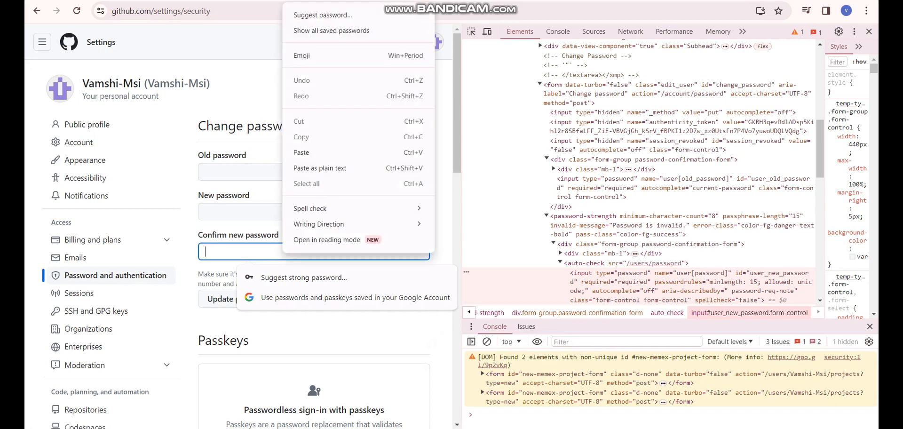
pyautogui.click(471, 32)
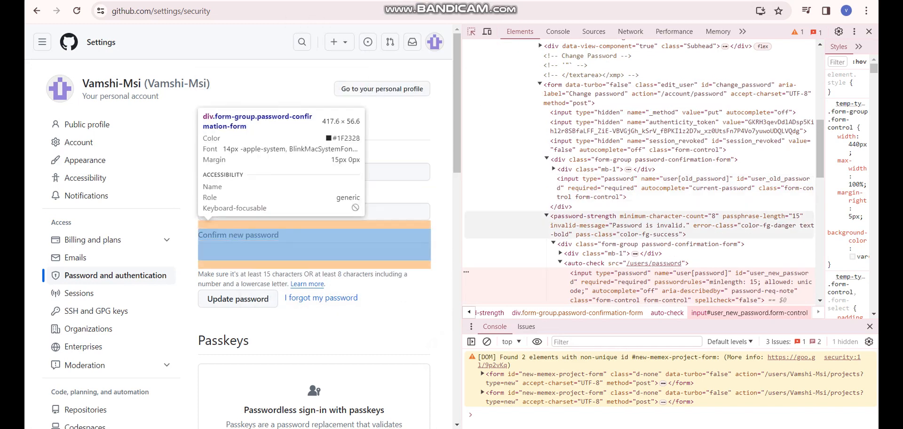
pyautogui.click(314, 252)
pyautogui.rightClick(594, 203)
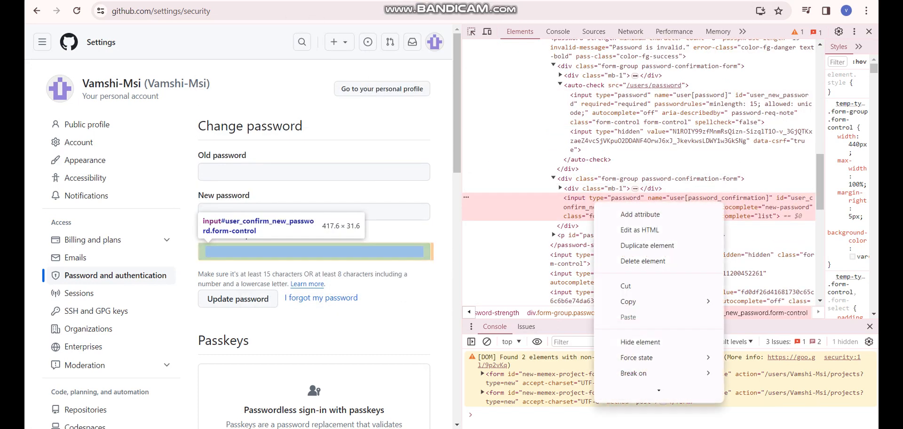
pyautogui.moveTo(649, 302)
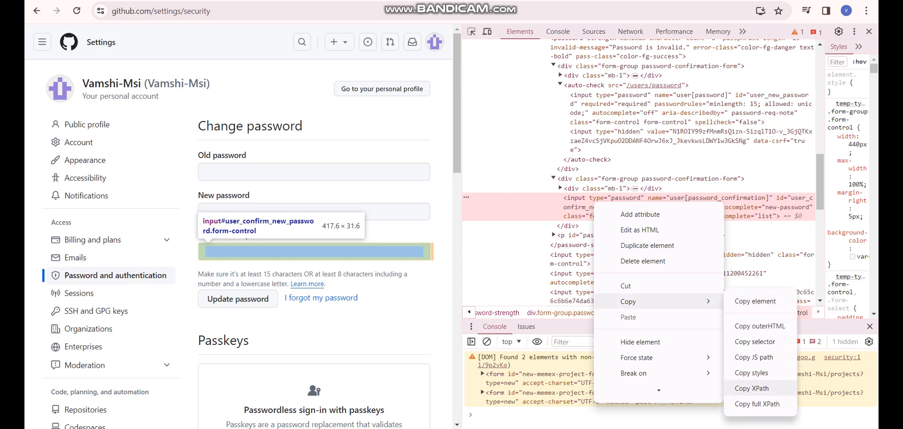
pyautogui.click(752, 388)
pyautogui.hotkey('alt', 'Tab')
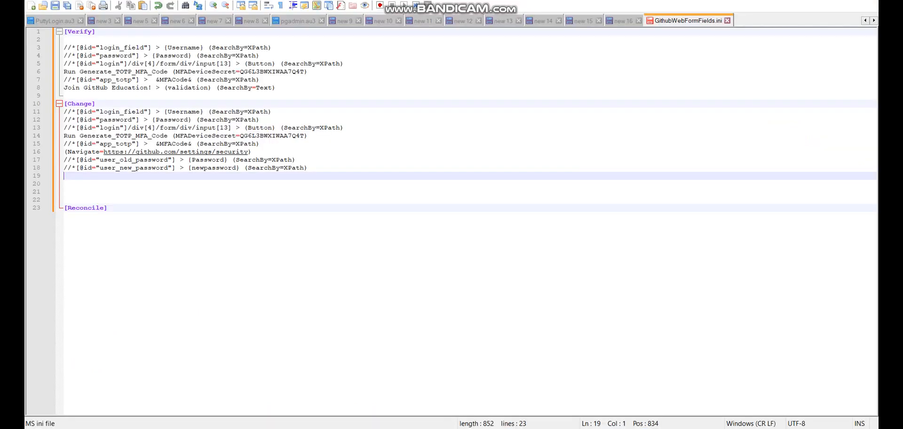
pyautogui.hotkey('ctrl', 'v')
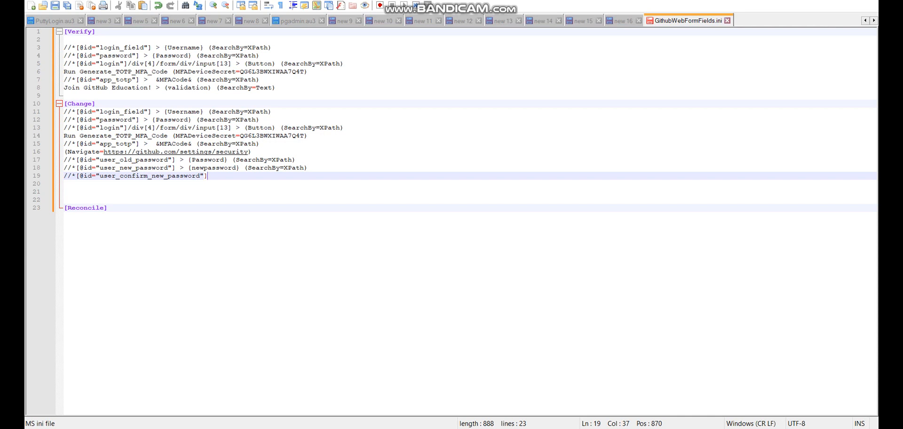
pyautogui.write('> {newpassword} (Se\\')
pyautogui.press('Return')
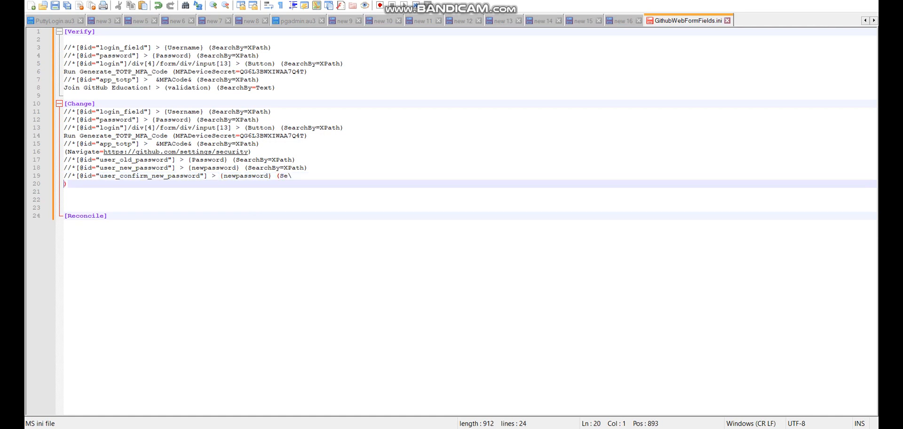
pyautogui.press('BackSpace')
pyautogui.press('BackSpace')
pyautogui.write('a\\')
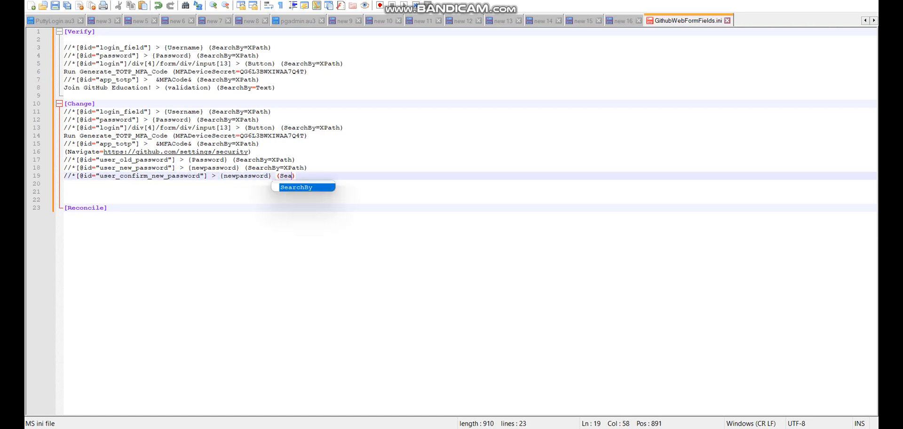
pyautogui.press('BackSpace')
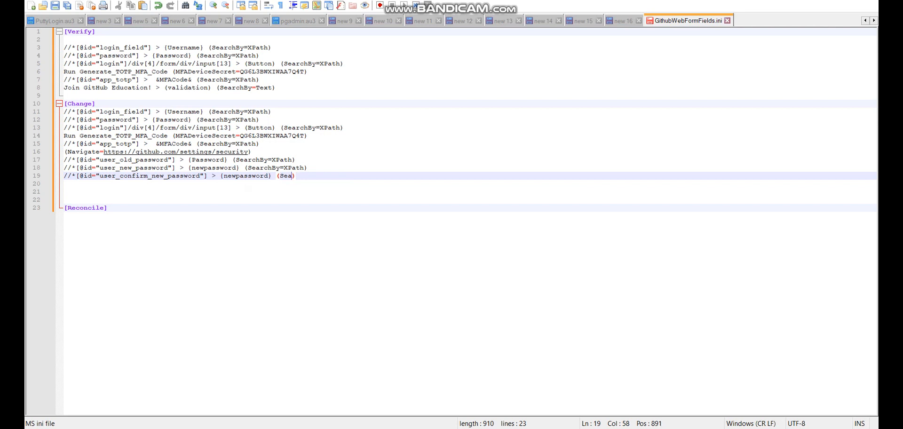
pyautogui.write('r')
pyautogui.press('Return')
pyautogui.write('=XP')
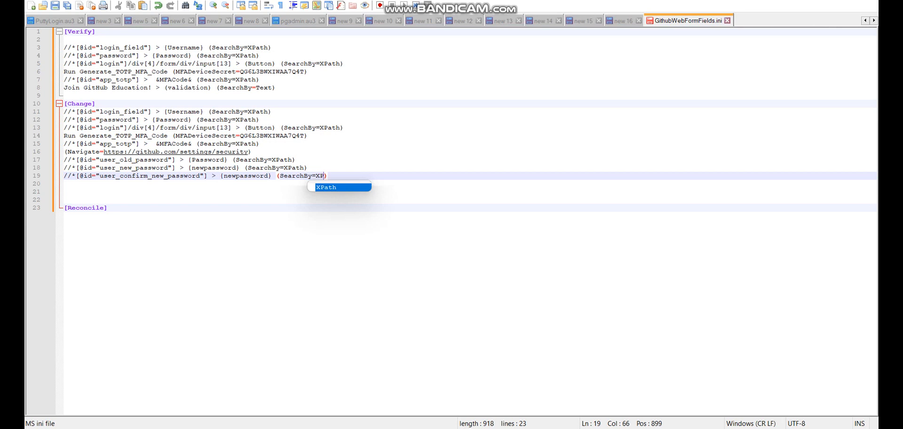
pyautogui.press('Return')
pyautogui.write(')')
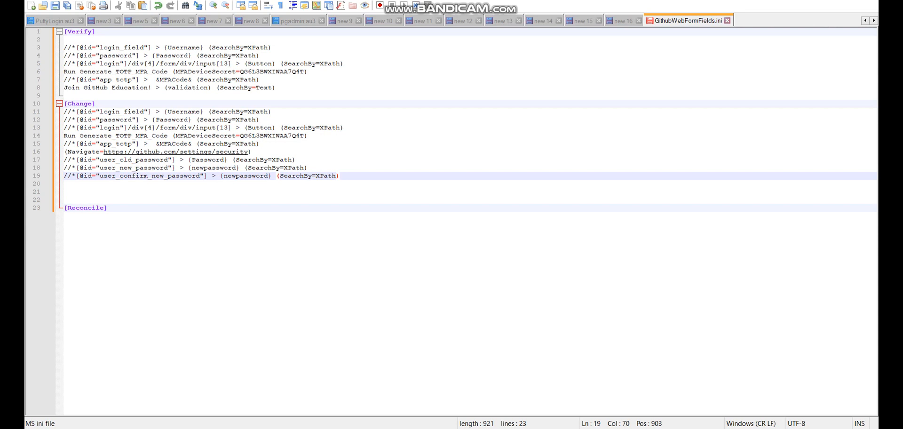
pyautogui.press('Return')
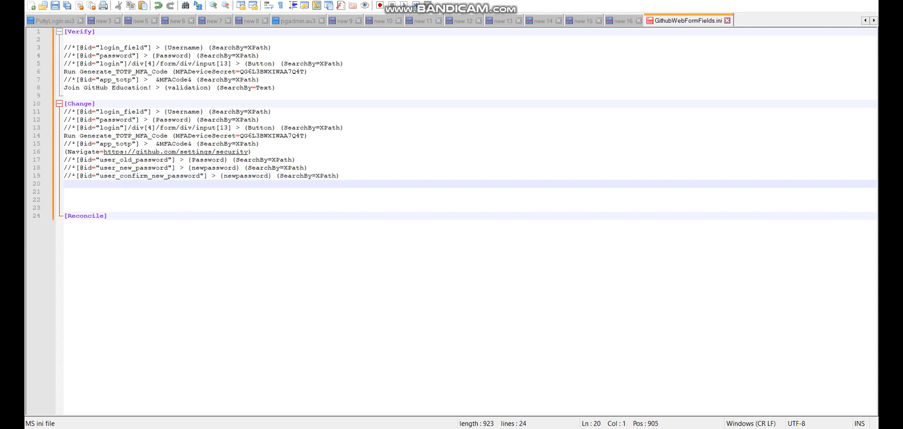
# Step: Switch to the GitHub page in the browser, inspect the Update password button and copy its XPath
pyautogui.moveTo(504, 428)
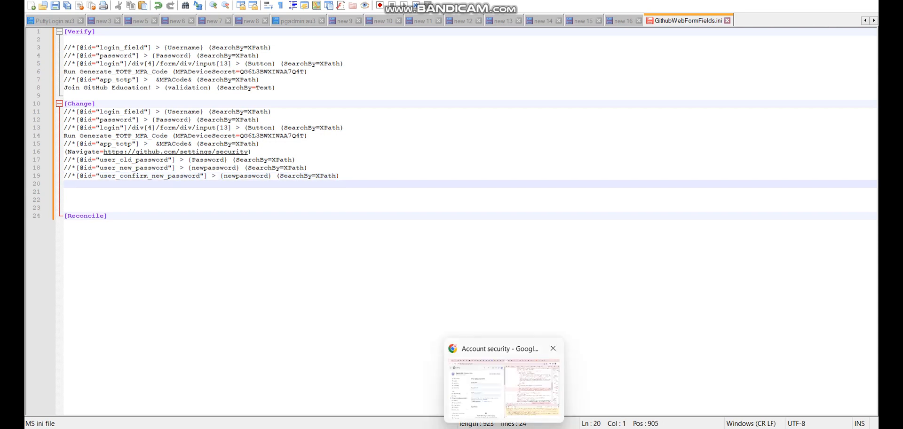
pyautogui.click(505, 385)
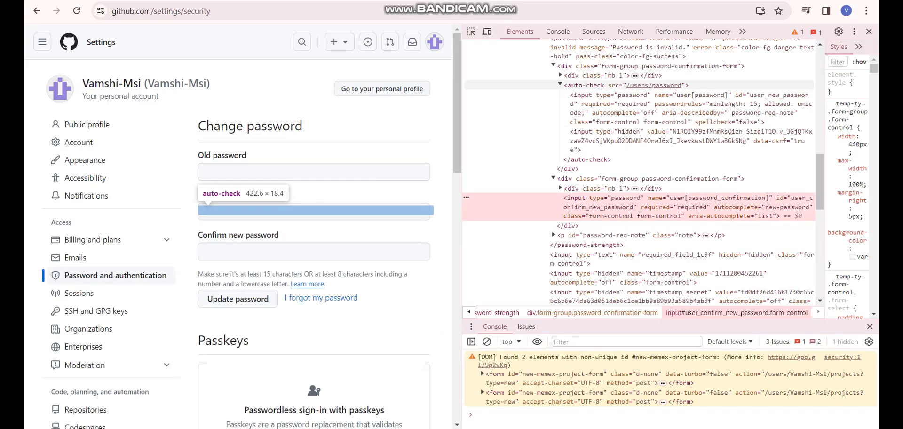
pyautogui.click(532, 52)
pyautogui.click(471, 32)
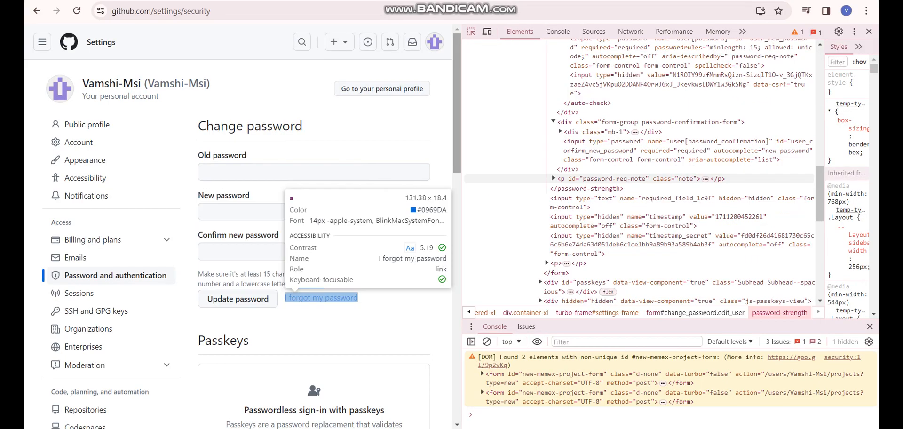
pyautogui.click(245, 299)
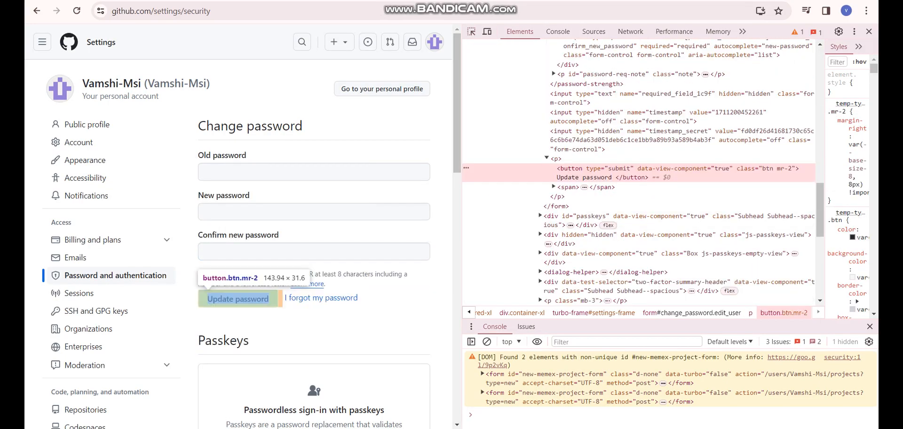
pyautogui.rightClick(552, 175)
pyautogui.moveTo(612, 276)
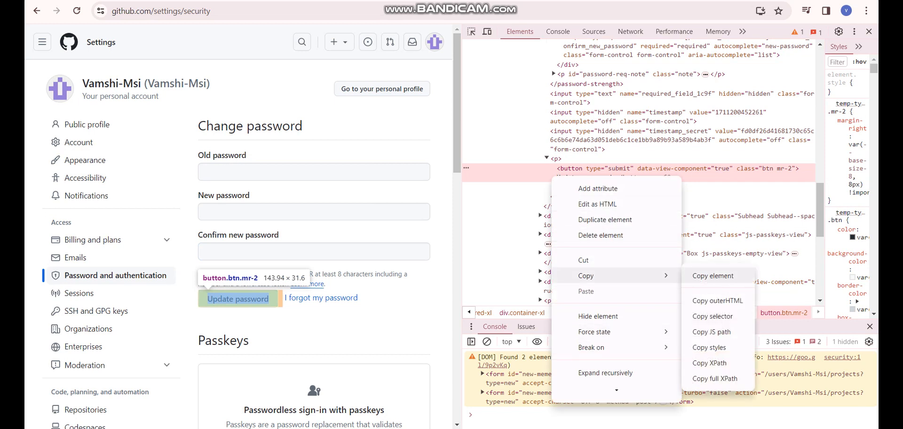
pyautogui.click(709, 362)
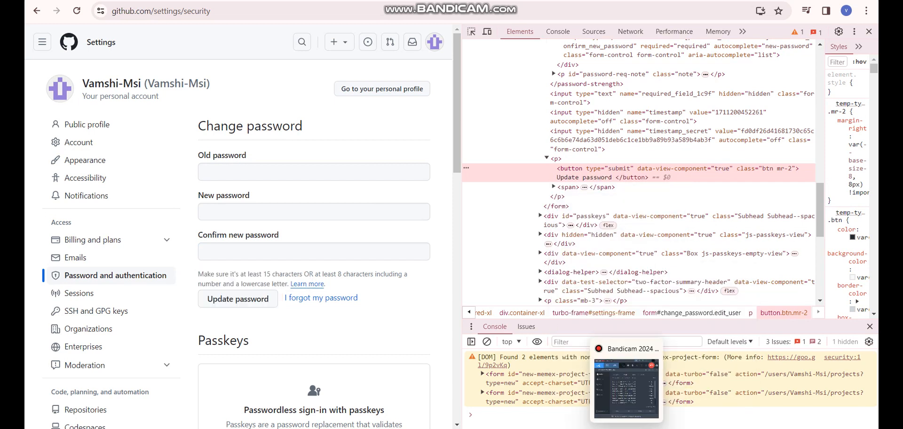
pyautogui.click(605, 428)
pyautogui.hotkey('ctrl', 'v')
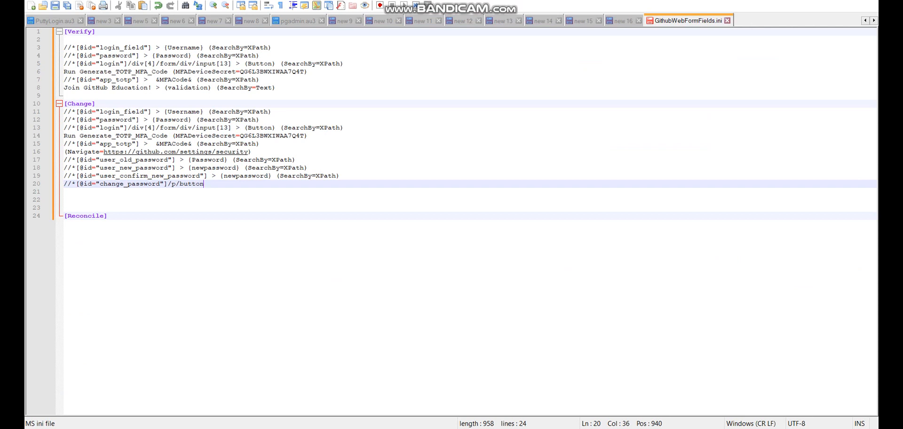
pyautogui.write('> ')
pyautogui.write('{')
pyautogui.write('button')
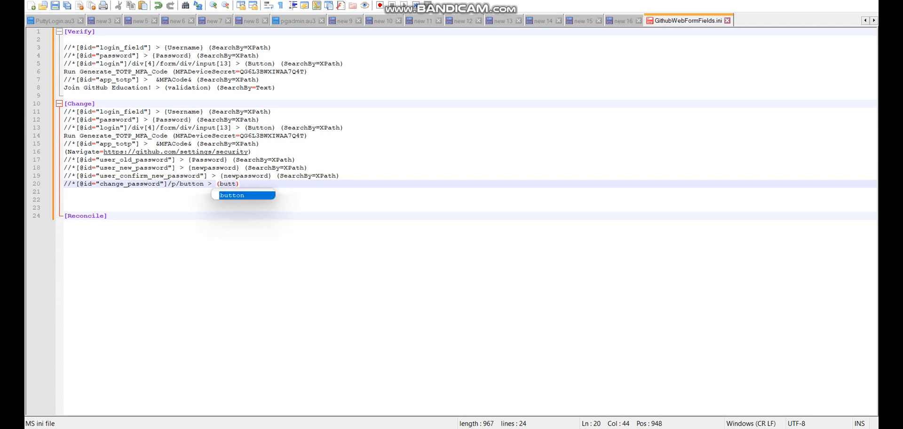
pyautogui.write(' {SearchBy')
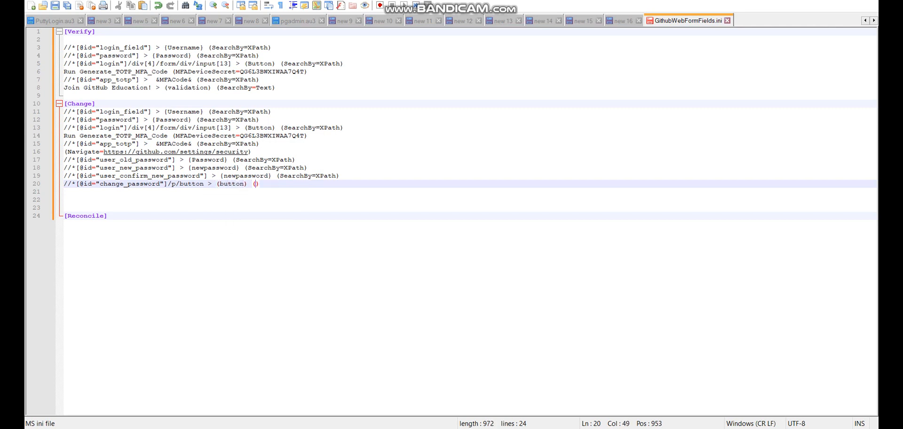
pyautogui.write('=XPath')
# Step: Switch to the GitHub page in the browser and examine the Passkeys heading below the Change password form
pyautogui.hotkey('alt', 'Tab')
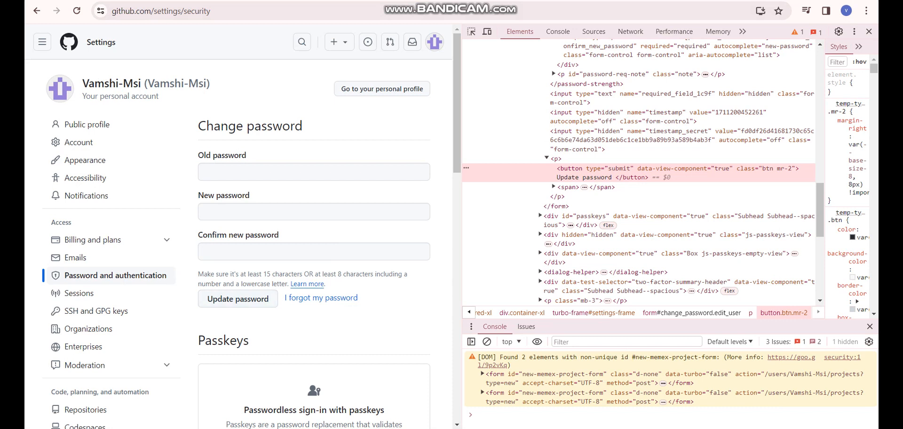
pyautogui.moveTo(198, 340); pyautogui.dragTo(244, 341)
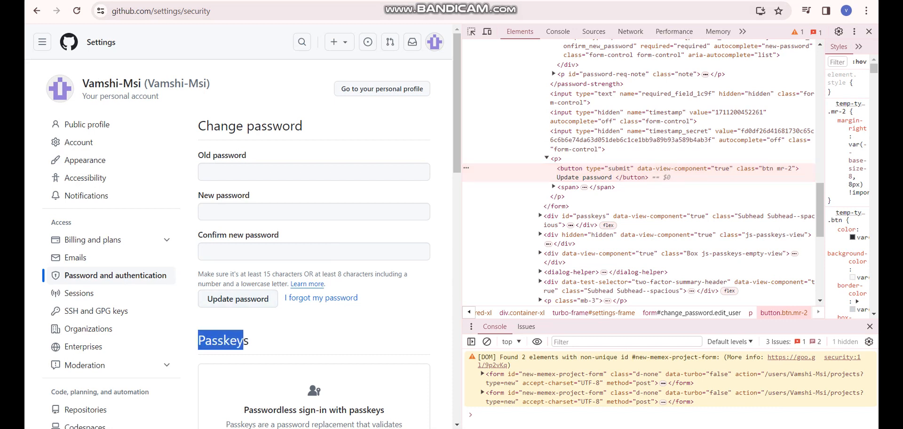
pyautogui.click(244, 340)
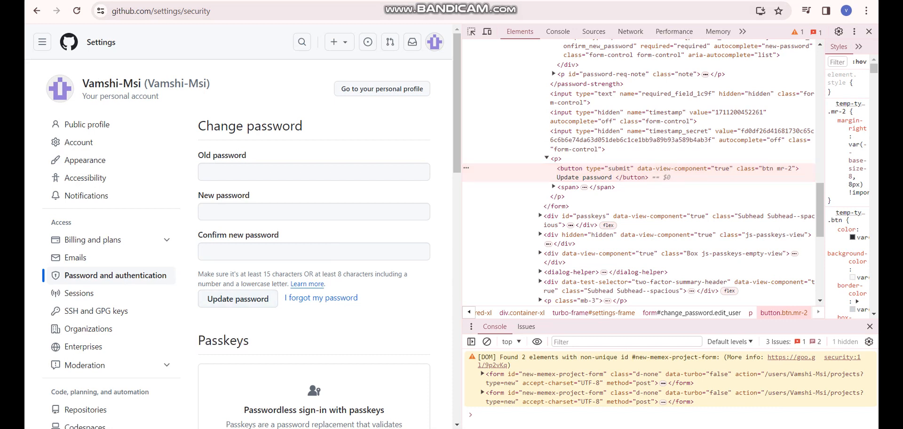
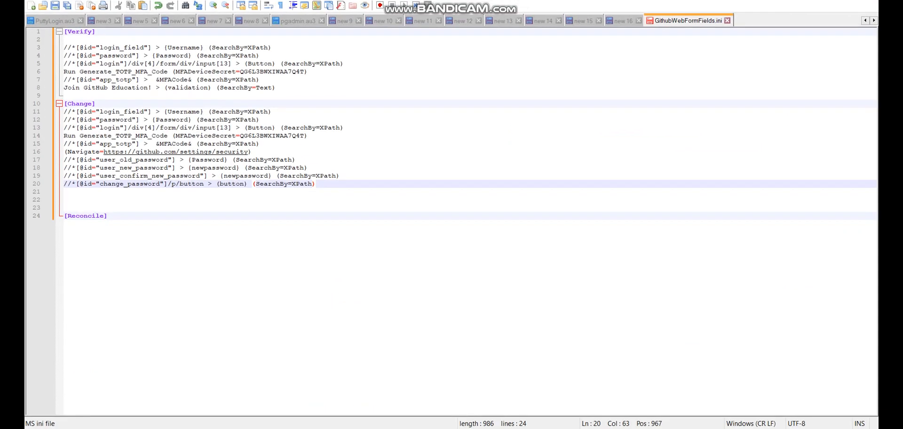
# Step: In Notepad++, add the [Change] line Password has been successfully > (validation) (SearchBy=XPath) below the button line
pyautogui.click(64, 192)
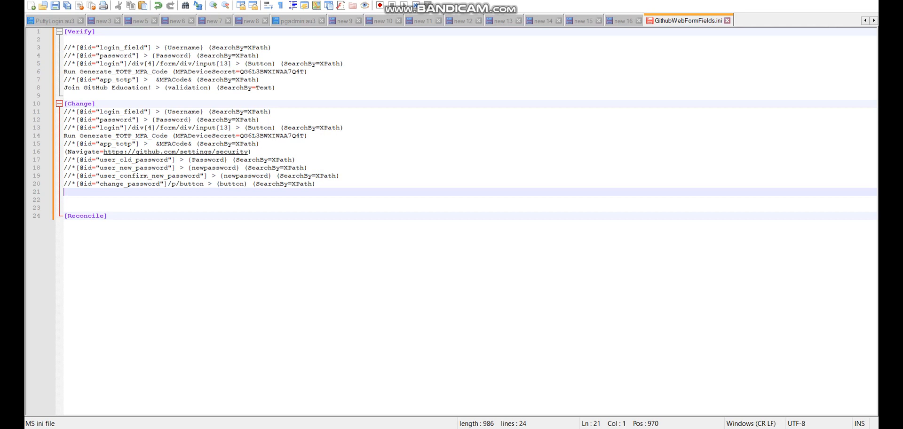
pyautogui.write('Pa')
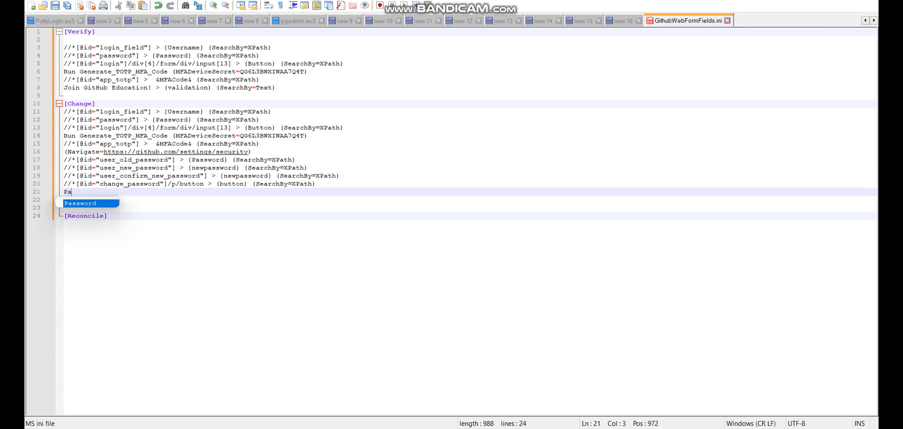
pyautogui.press('BackSpace')
pyautogui.press('BackSpace')
pyautogui.write('Pa')
pyautogui.press('Return')
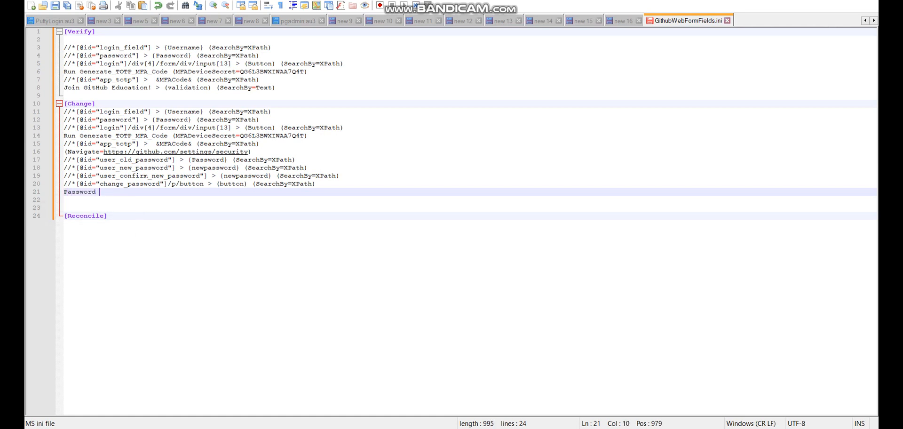
pyautogui.write('has been succe')
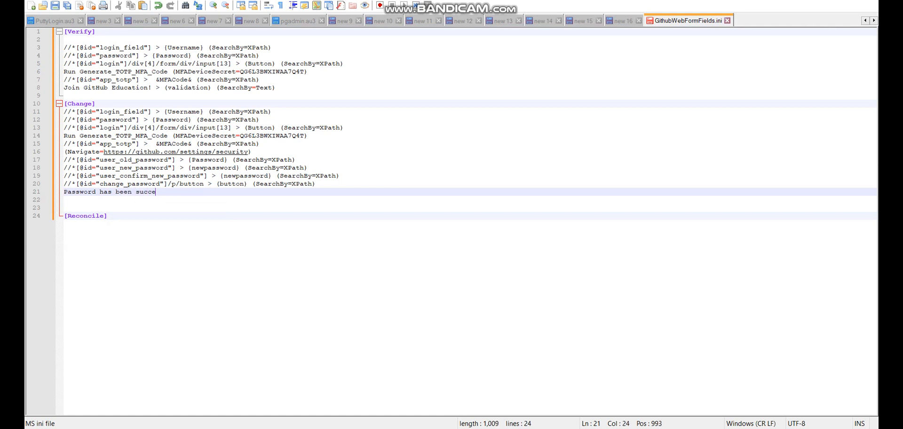
pyautogui.write('ssfully')
pyautogui.write('> (validation')
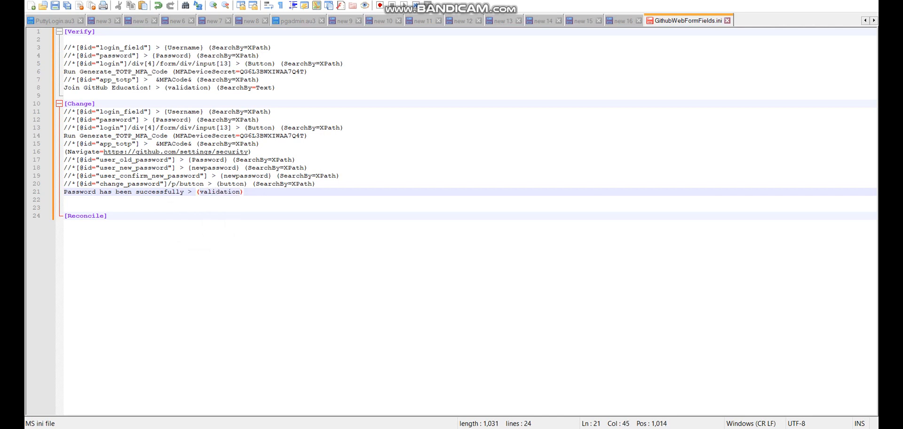
pyautogui.write(') ')
pyautogui.write('(SearchBy=')
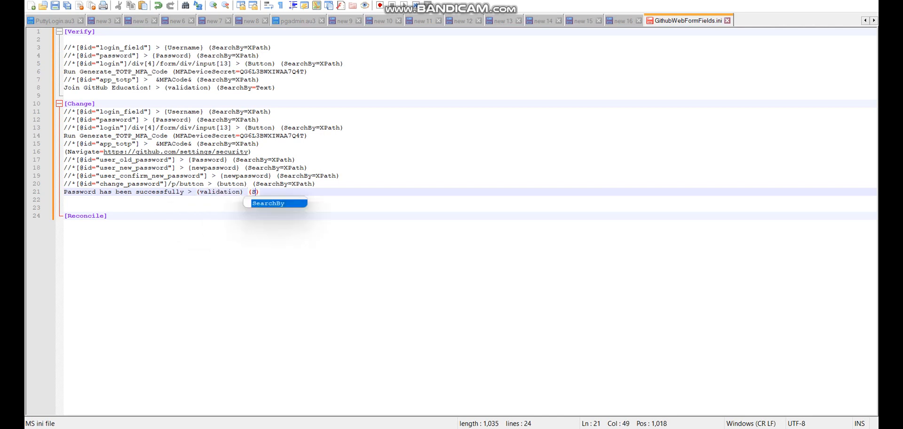
pyautogui.write('Xp')
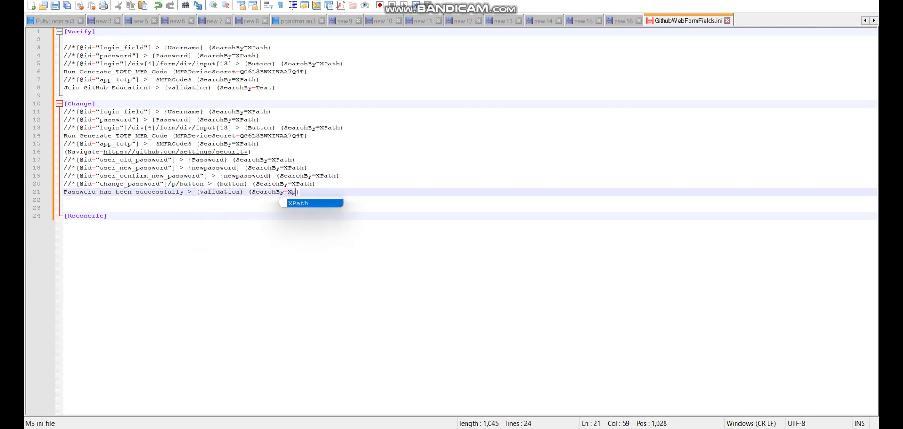
pyautogui.press('Return')
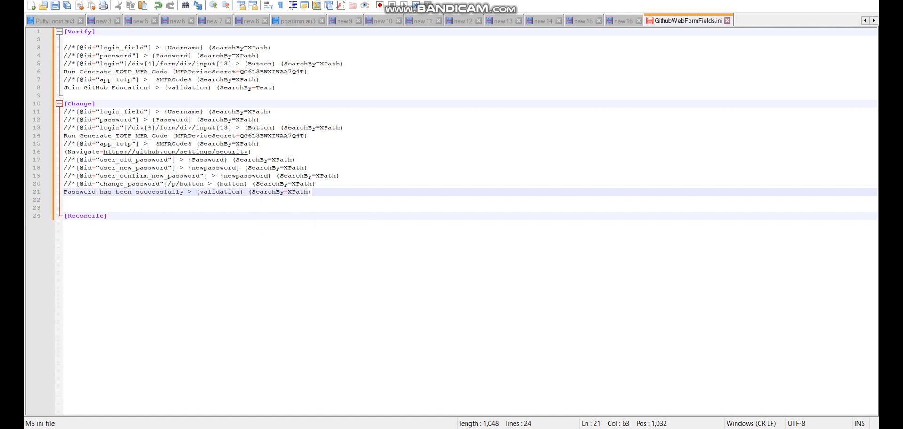
# Step: Review the lines of the [Verify] and [Change] sections and the [Reconcile] heading
pyautogui.moveTo(64, 112); pyautogui.dragTo(311, 191)
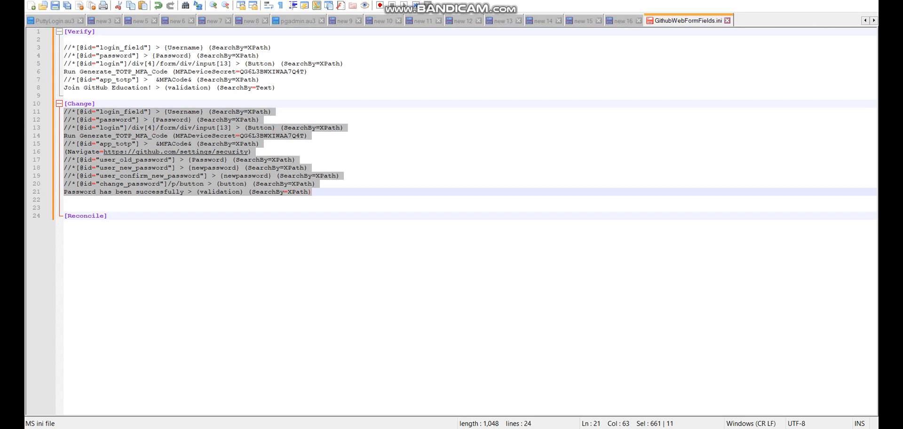
pyautogui.moveTo(275, 87); pyautogui.dragTo(64, 47)
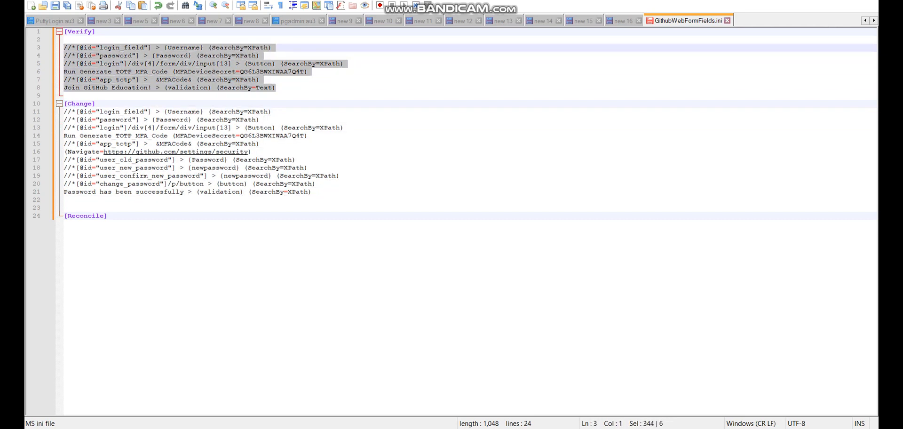
pyautogui.click(107, 216)
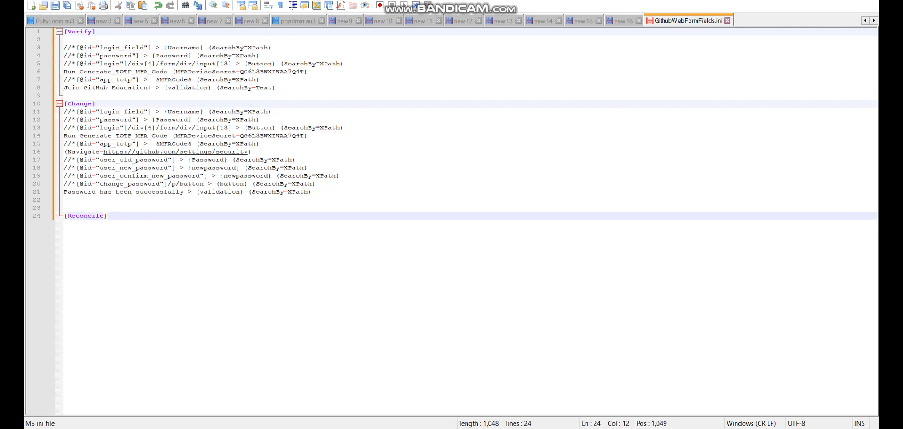
pyautogui.moveTo(108, 199); pyautogui.dragTo(66, 32)
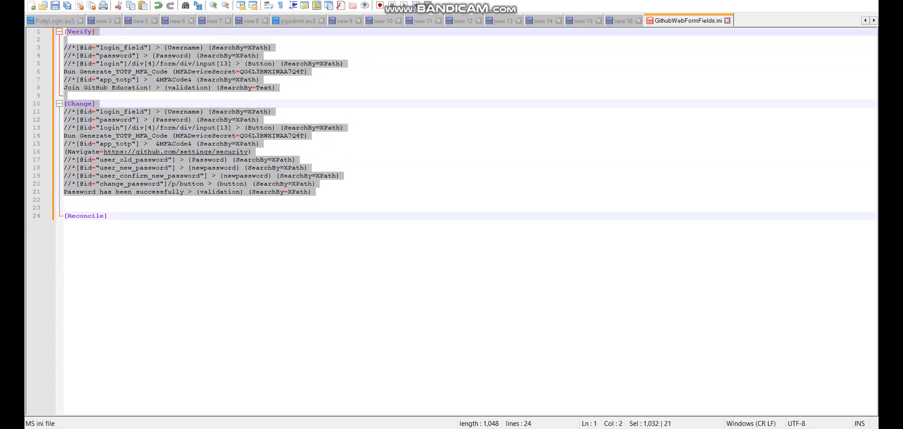
pyautogui.click(198, 127)
pyautogui.moveTo(311, 191); pyautogui.dragTo(64, 31)
pyautogui.click(316, 184)
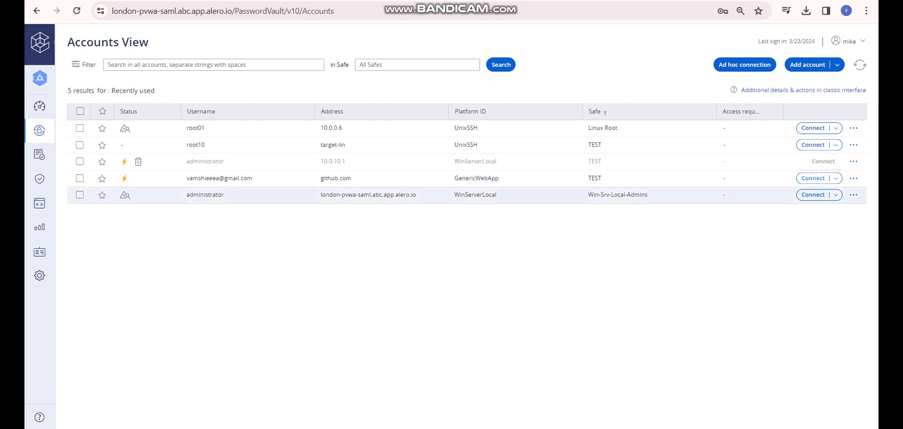
# Step: On the CyberArk Accounts page, connect to the administrator account in the Win-Srv-Local-Admins safe with Map local drives and Connect from external network enabled
pyautogui.click(813, 195)
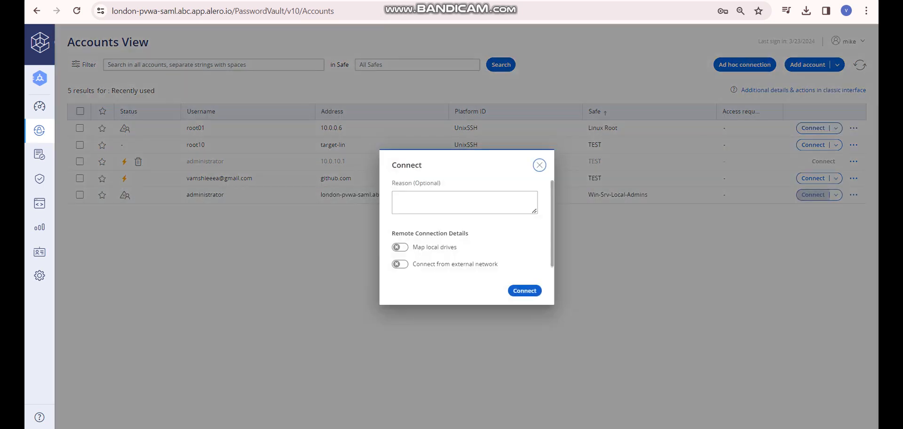
pyautogui.click(400, 247)
pyautogui.click(400, 265)
pyautogui.click(524, 291)
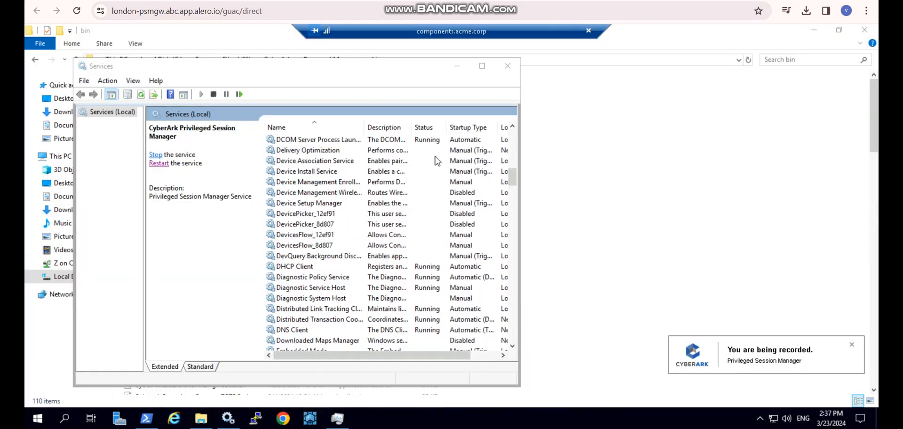
# Step: Minimize Services, open GitHubWebFormFields.ini from the Password Manager bin folder, examine its [Verify] and [Change] sections, and close it
pyautogui.click(457, 69)
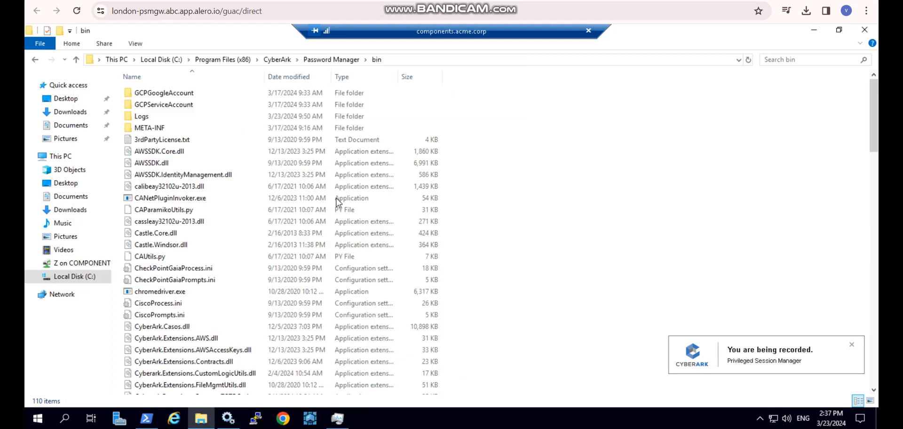
pyautogui.click(184, 197)
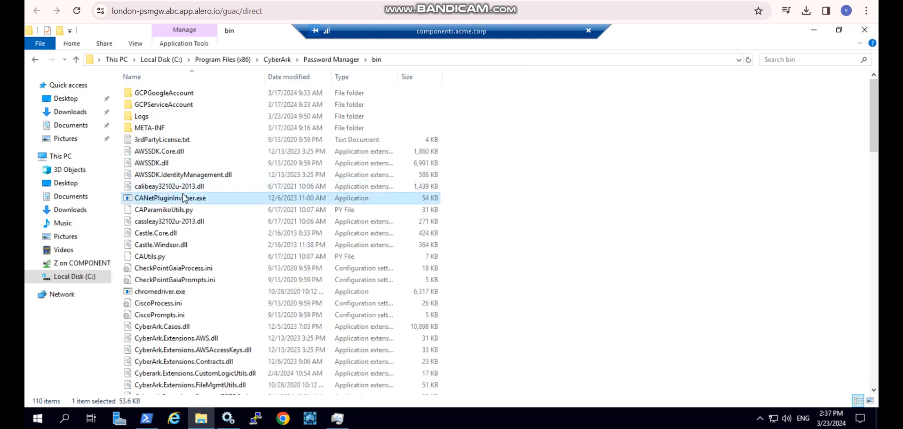
pyautogui.write('gi')
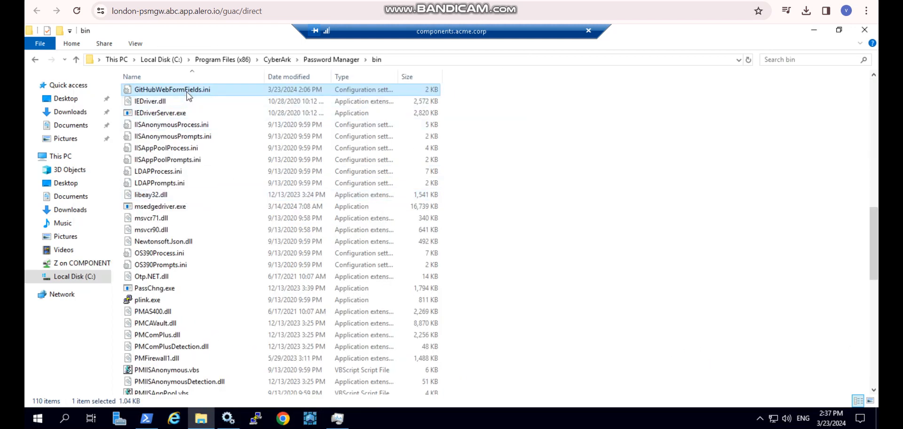
pyautogui.click(187, 93)
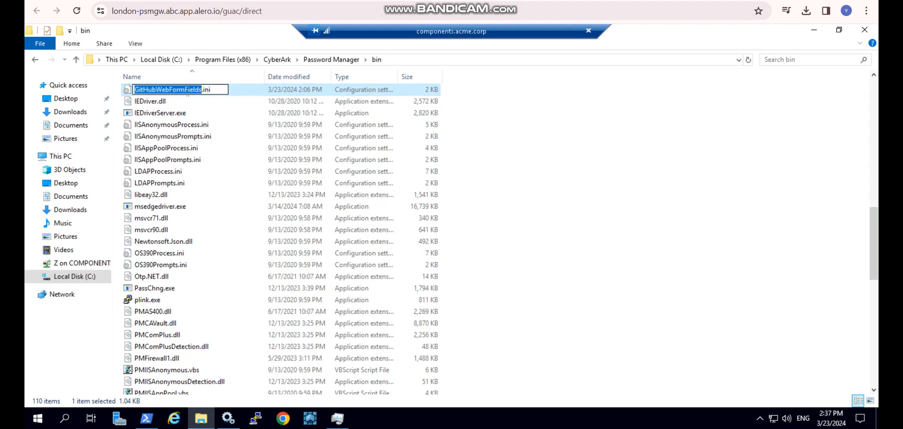
pyautogui.doubleClick(244, 93)
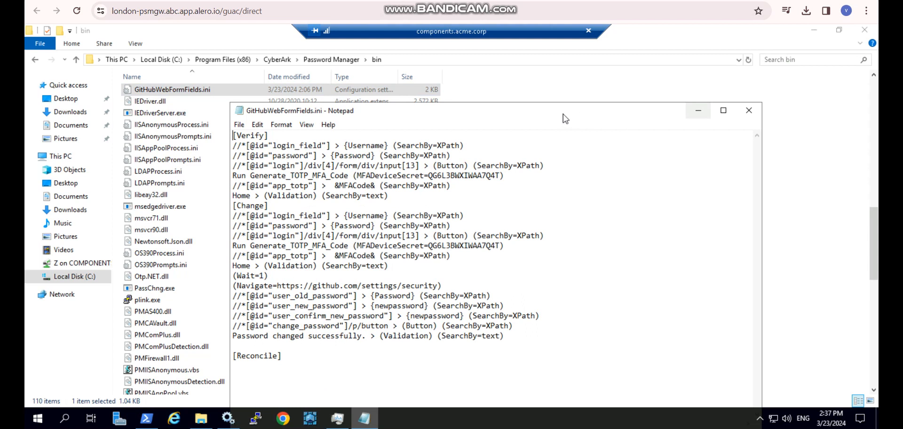
pyautogui.moveTo(555, 115); pyautogui.dragTo(570, 92)
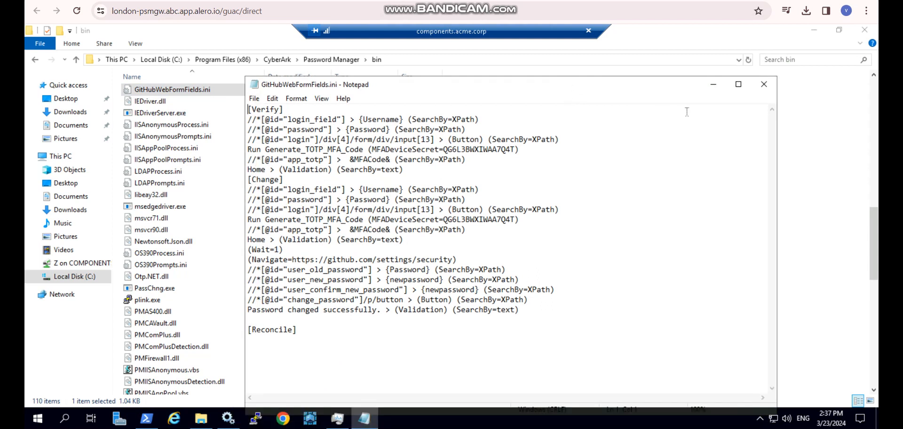
pyautogui.click(770, 89)
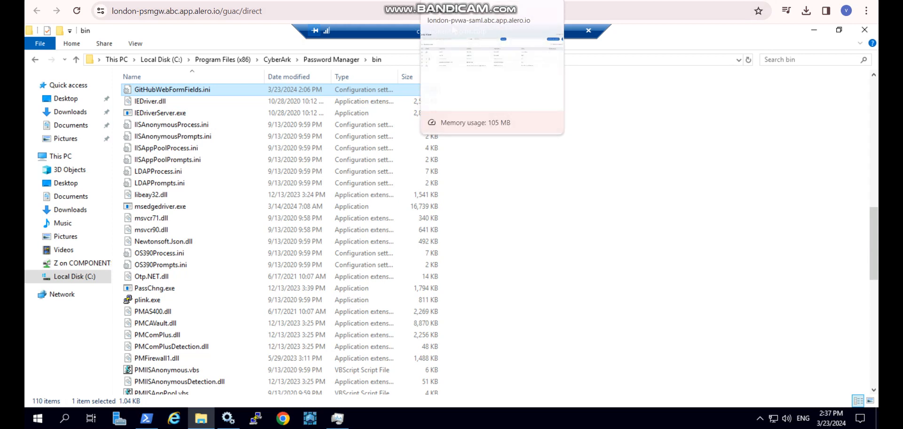
# Step: Switch to the CyberArk Accounts page and request verification of the github.com account in the TEST safe
pyautogui.click(451, 1)
pyautogui.click(336, 179)
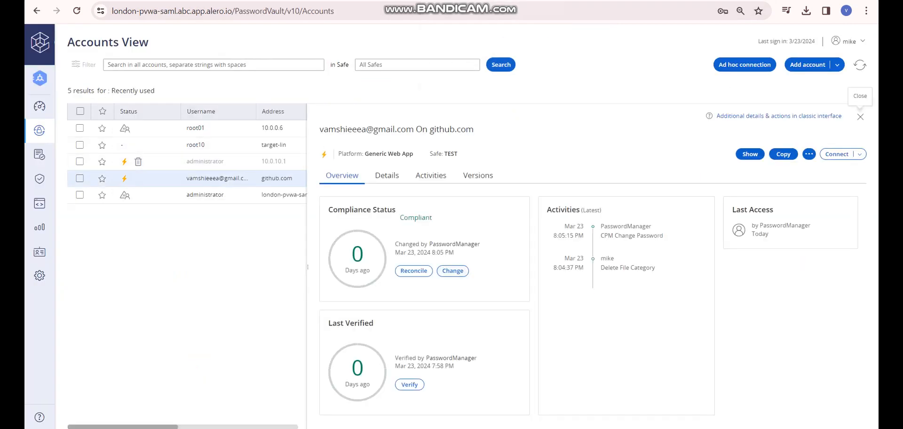
pyautogui.click(409, 384)
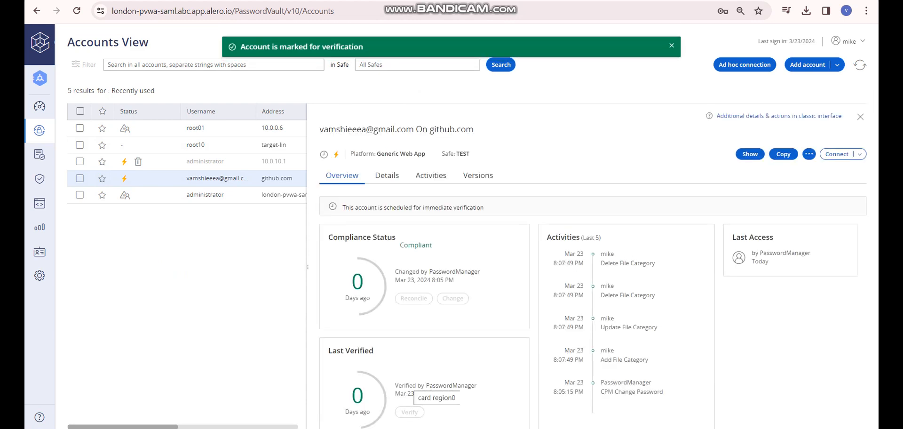
# Step: Switch to the remote components server session and restart the CyberArk Password Manager service in Services
pyautogui.click(451, 1)
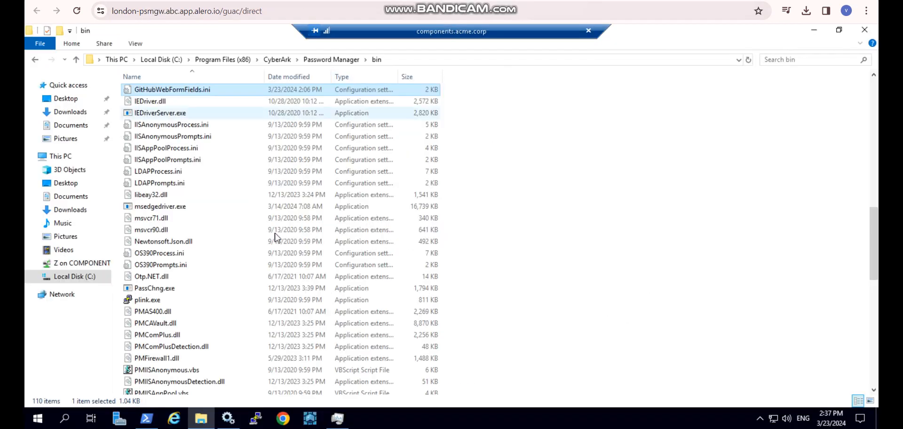
pyautogui.click(228, 418)
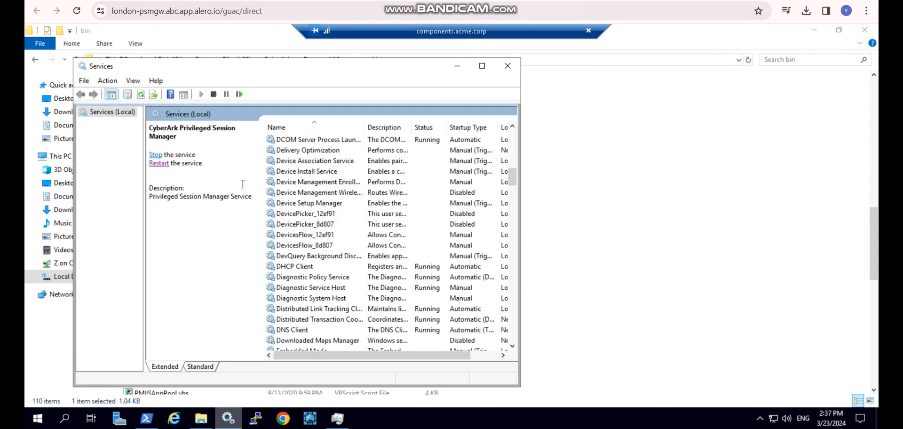
pyautogui.click(307, 175)
pyautogui.write('cy')
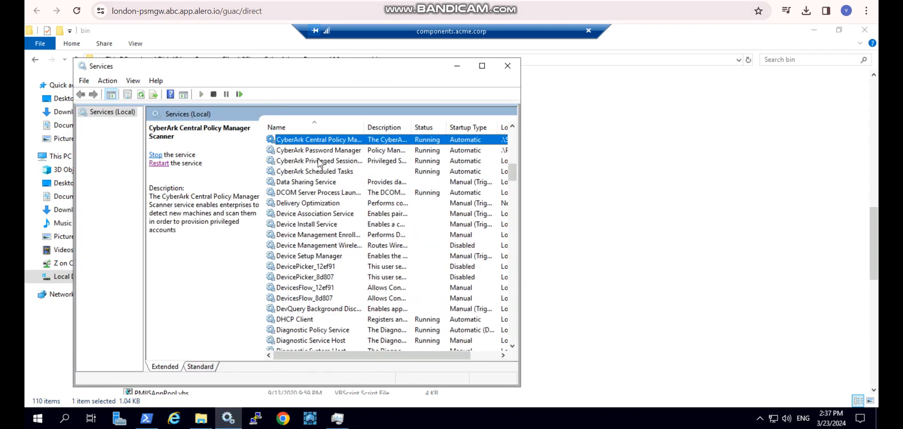
pyautogui.click(320, 152)
pyautogui.click(163, 155)
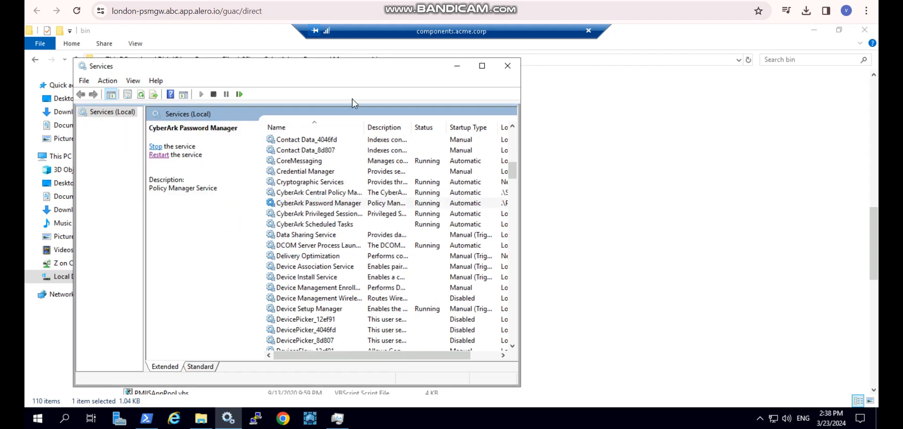
# Step: Switch to the CyberArk Accounts page, refresh the accounts list and check the github.com account's verification status and activities
pyautogui.click(447, 1)
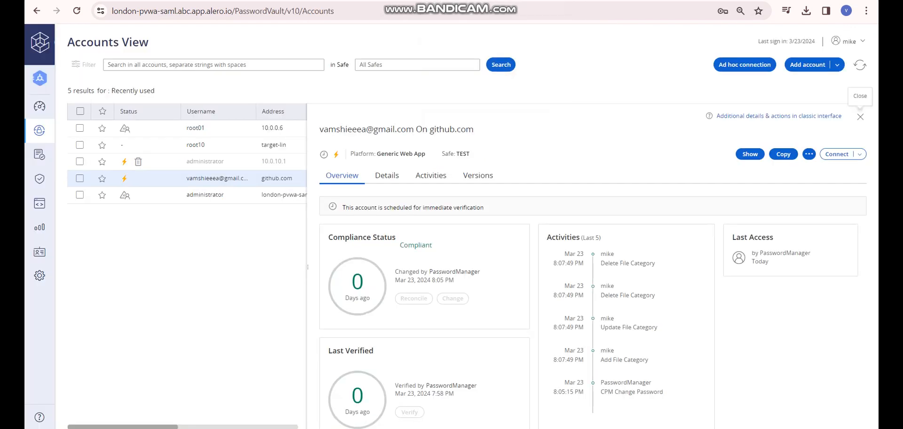
pyautogui.click(860, 116)
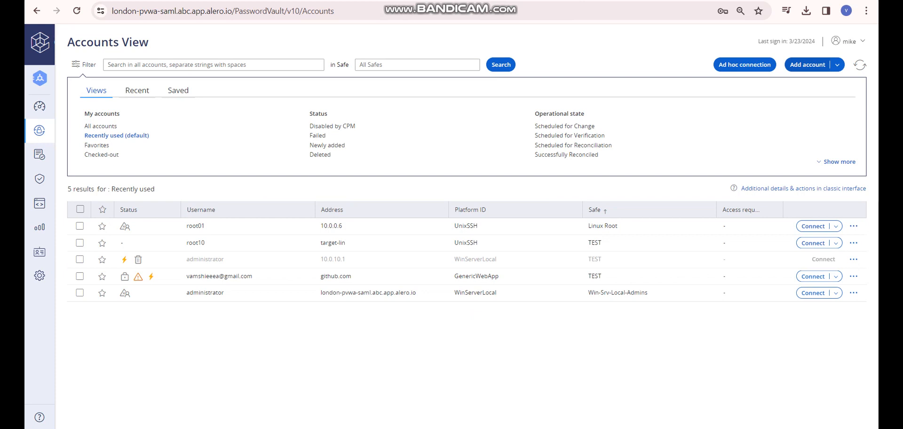
pyautogui.click(860, 65)
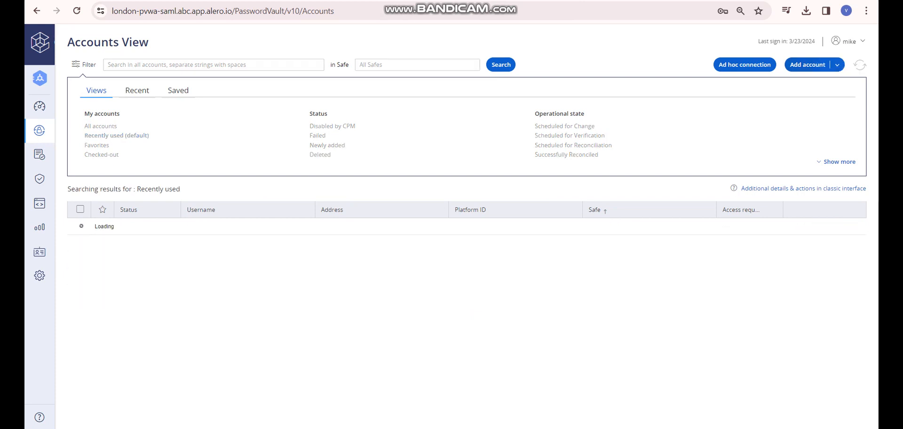
pyautogui.click(860, 65)
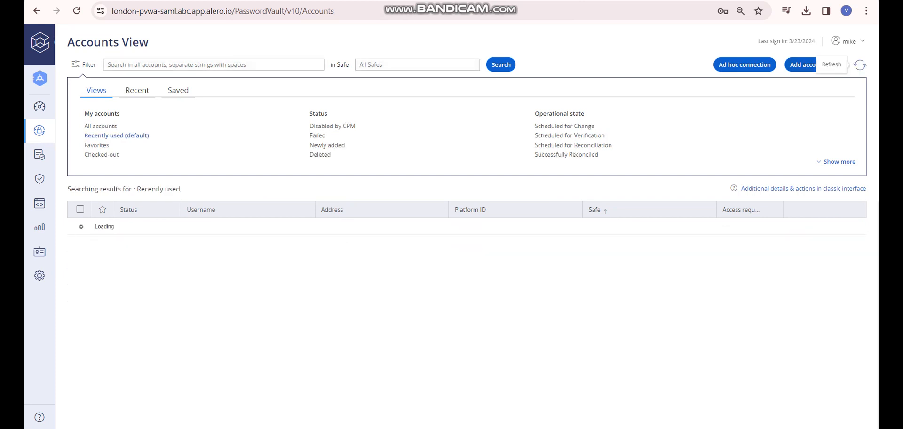
pyautogui.click(859, 64)
pyautogui.click(859, 65)
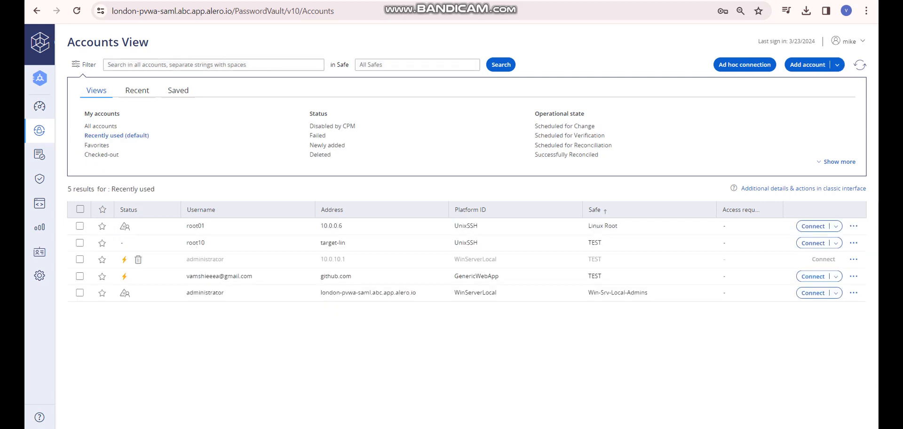
pyautogui.click(476, 276)
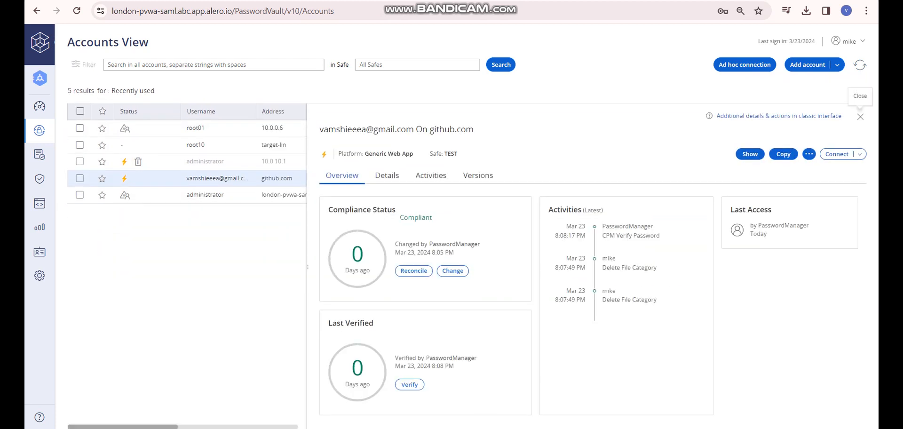
pyautogui.click(860, 117)
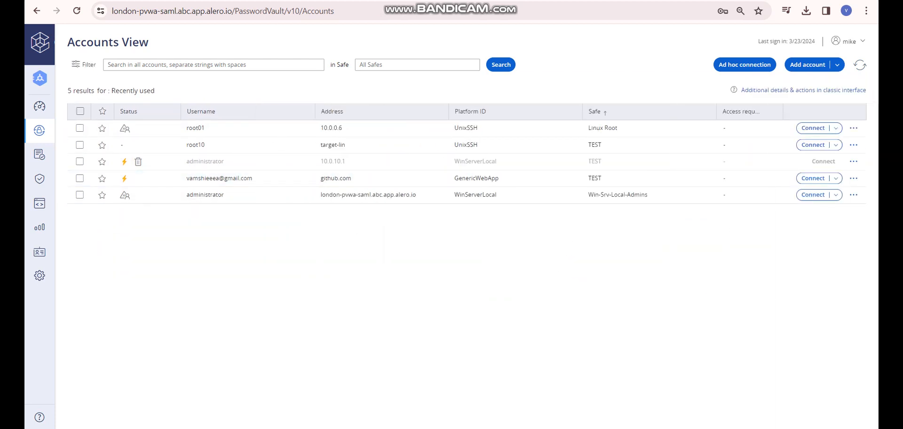
# Step: Request a password change for the github.com account in the TEST safe and restart the CyberArk Password Manager service in the remote components session
pyautogui.click(336, 178)
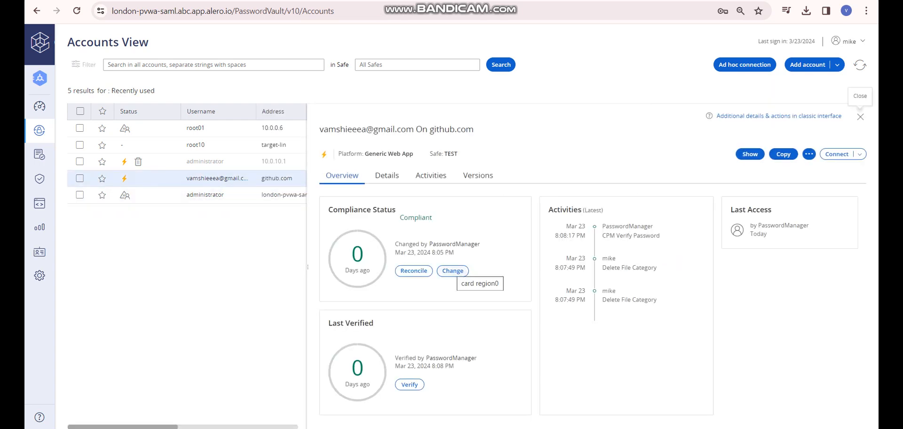
pyautogui.click(453, 271)
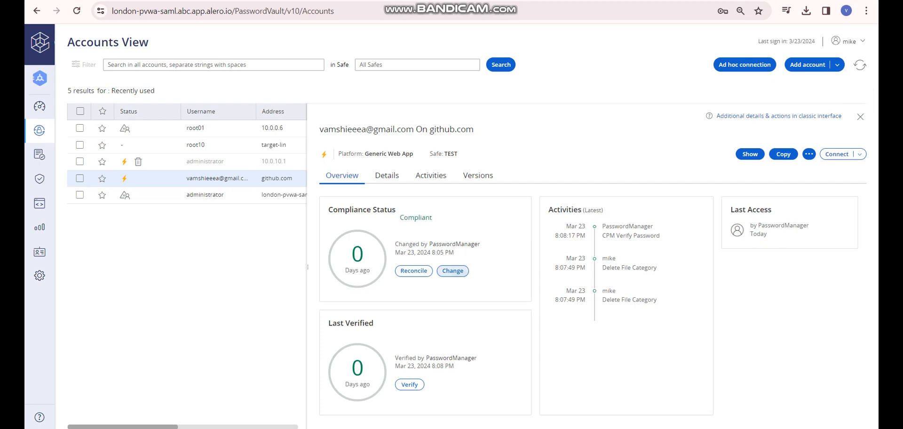
pyautogui.click(563, 280)
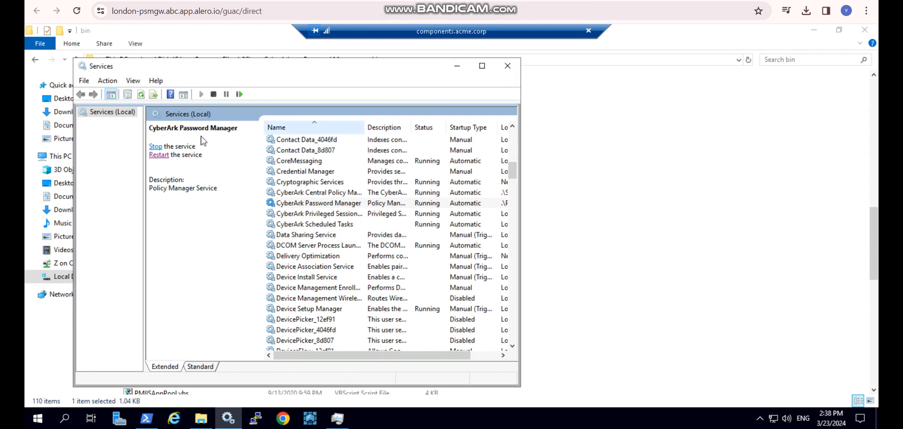
pyautogui.click(156, 147)
# Step: Switch back to the CyberArk Accounts page and refresh the accounts list, checking the github.com account's password change status
pyautogui.click(464, 1)
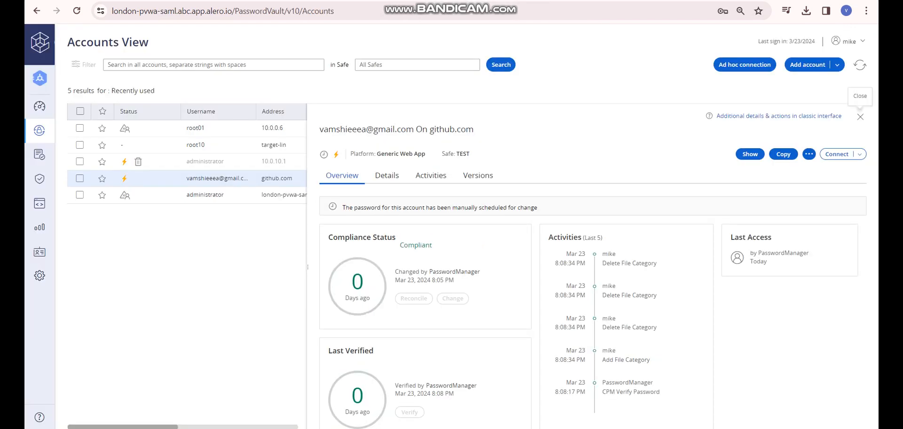
pyautogui.click(860, 117)
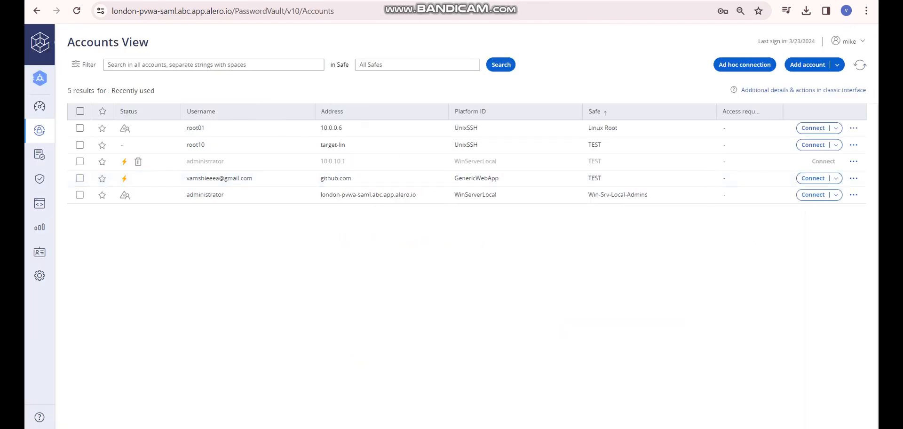
pyautogui.click(860, 65)
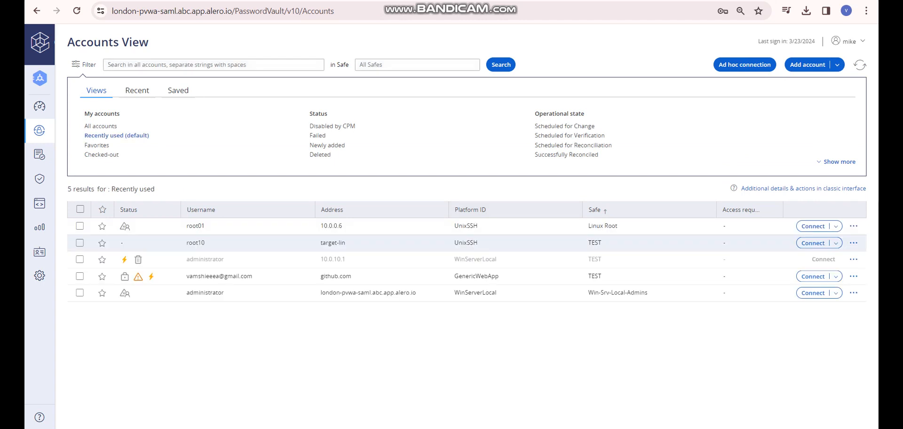
pyautogui.click(335, 276)
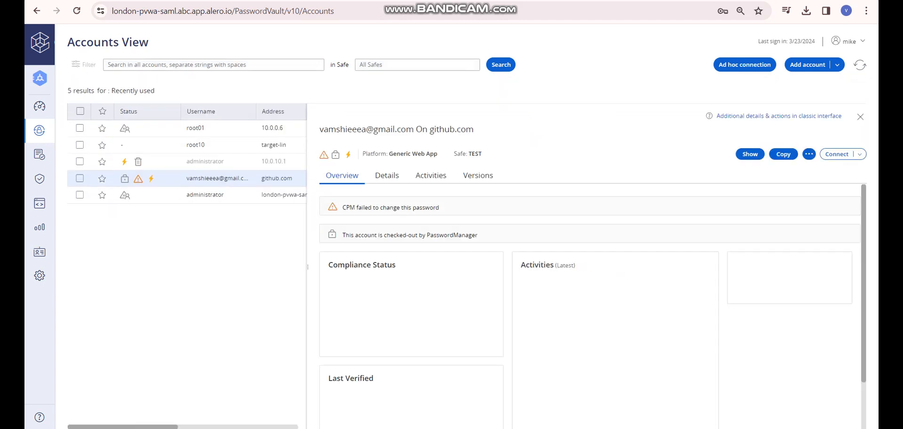
pyautogui.click(860, 64)
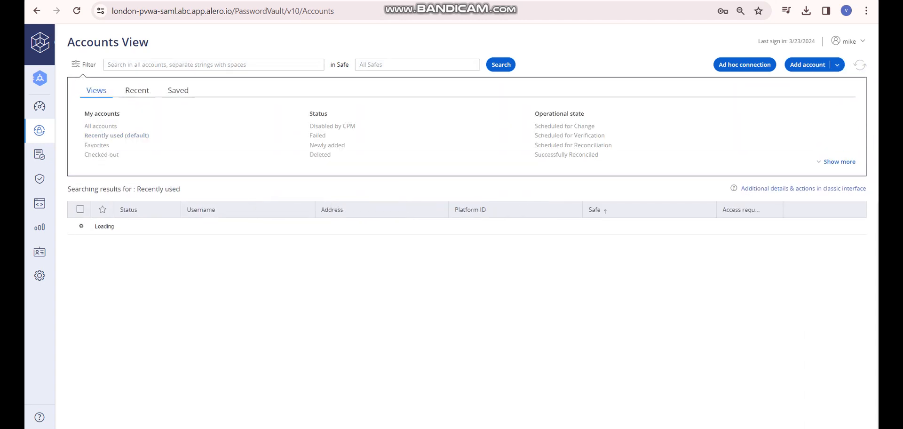
pyautogui.click(219, 276)
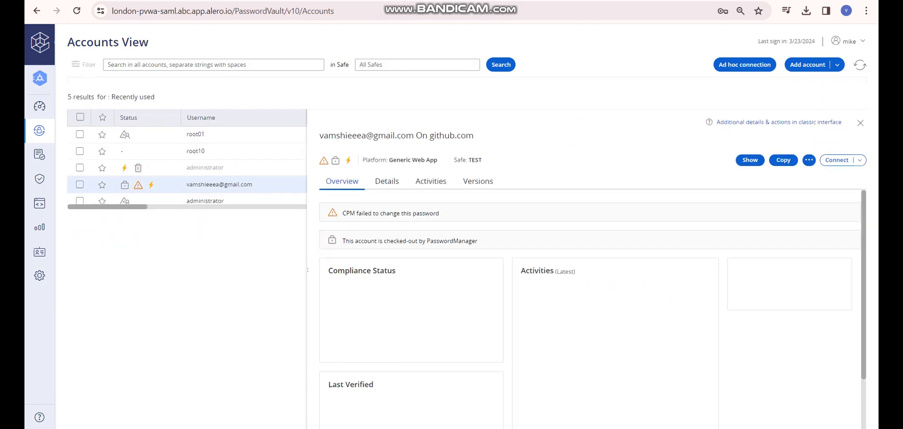
pyautogui.click(860, 117)
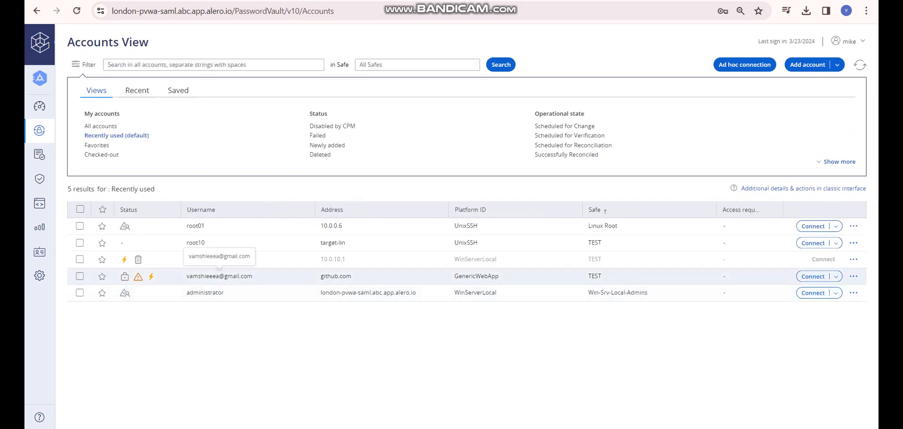
pyautogui.click(860, 65)
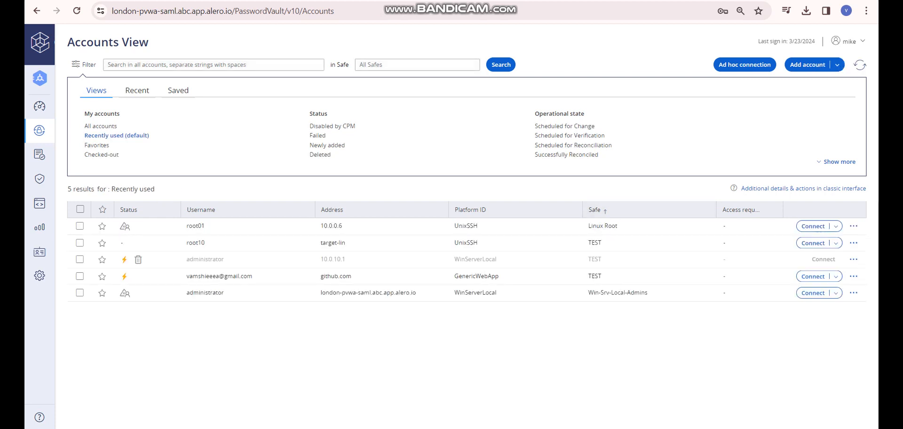
# Step: Examine the github.com account's compliance status, last verification and latest activities, and close its details
pyautogui.click(476, 276)
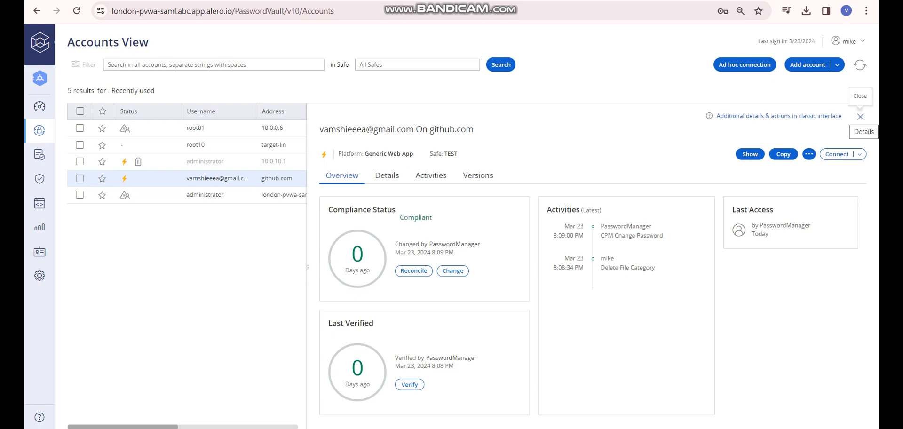
pyautogui.click(860, 117)
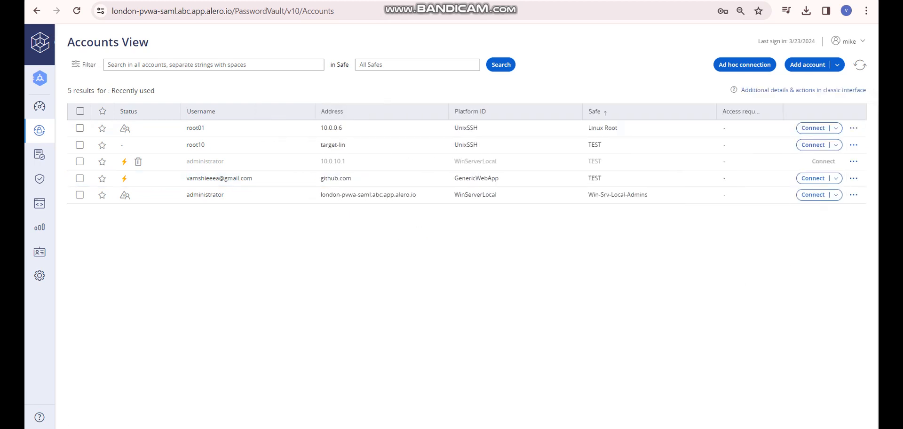
pyautogui.click(336, 178)
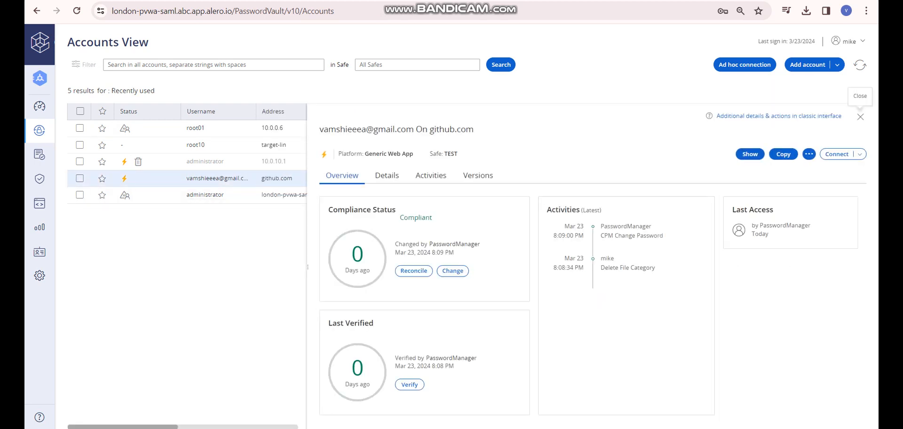
pyautogui.click(860, 116)
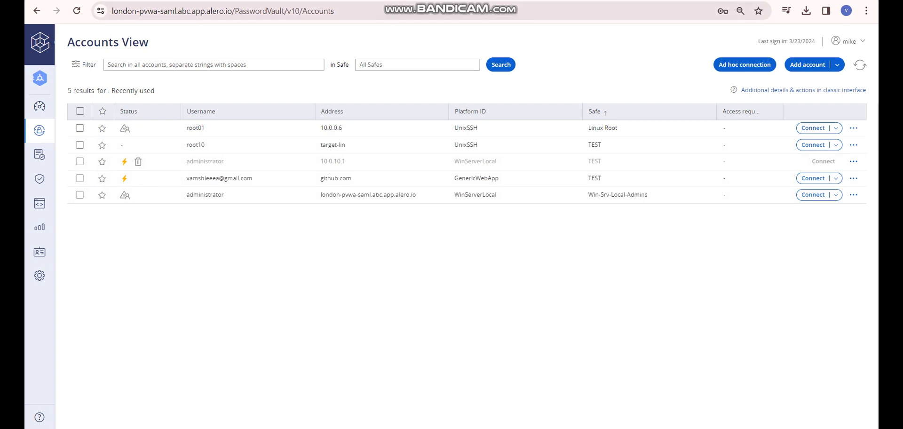
# Step: Switch to the CyberArk documentation and read Step 3: Test the plugin, on creating a user.ini file to simulate parameters
pyautogui.click(414, 1)
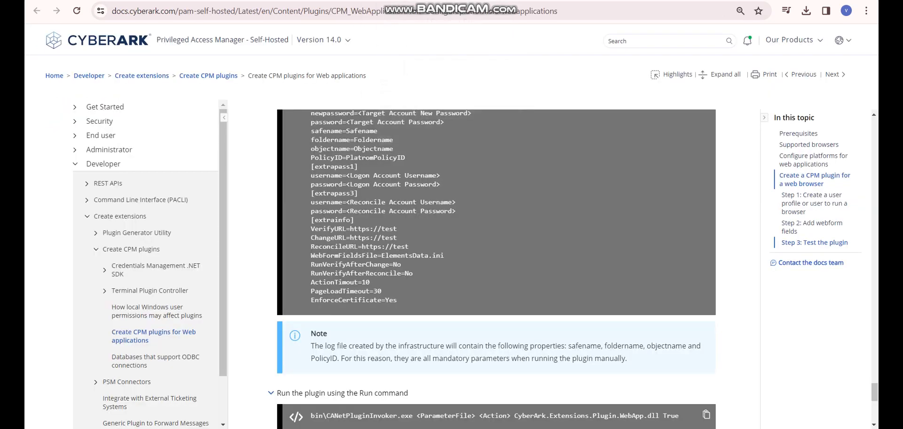
pyautogui.scroll(6, 496, 263)
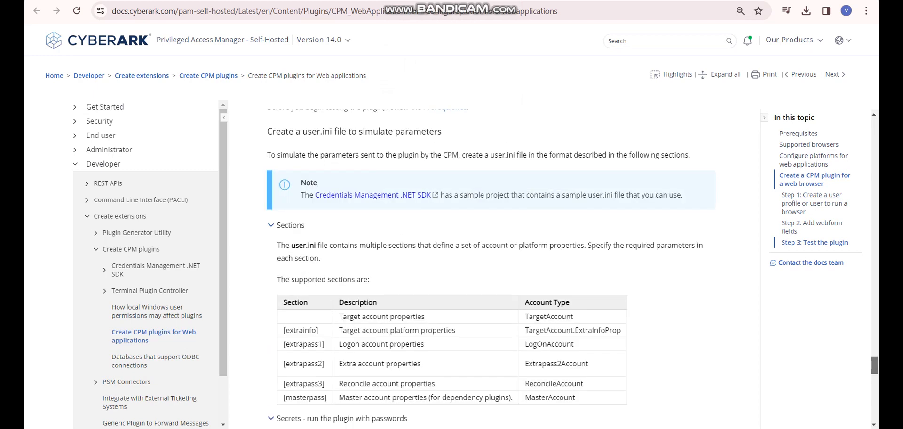
pyautogui.scroll(-1, 496, 263)
pyautogui.scroll(6, 496, 263)
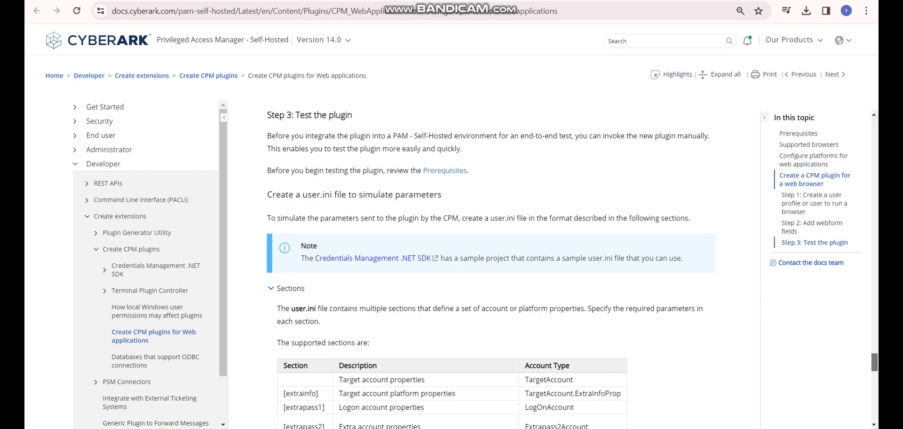
pyautogui.scroll(1, 496, 263)
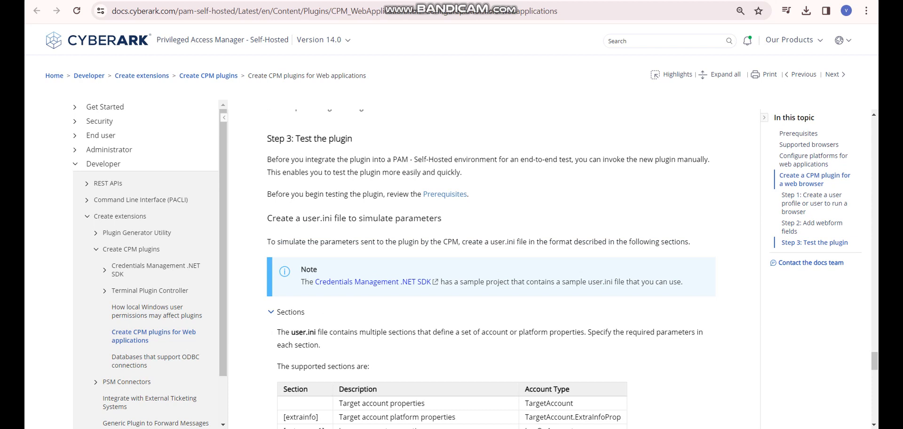
pyautogui.moveTo(267, 218); pyautogui.dragTo(448, 242)
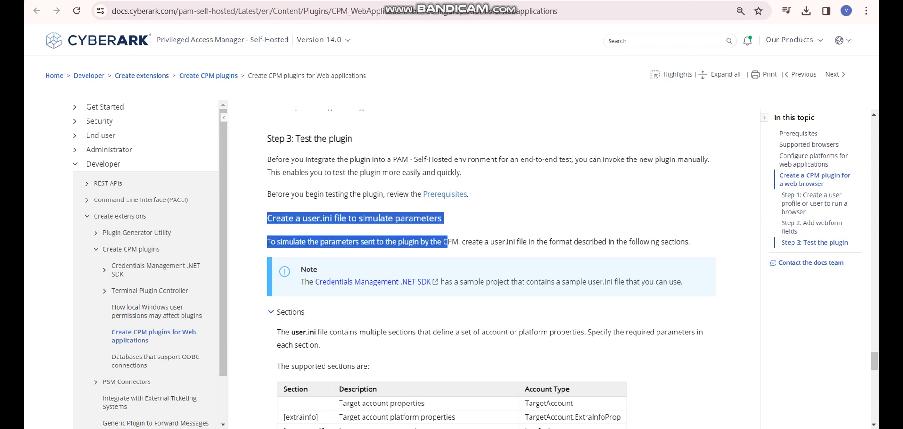
pyautogui.scroll(-3, 448, 241)
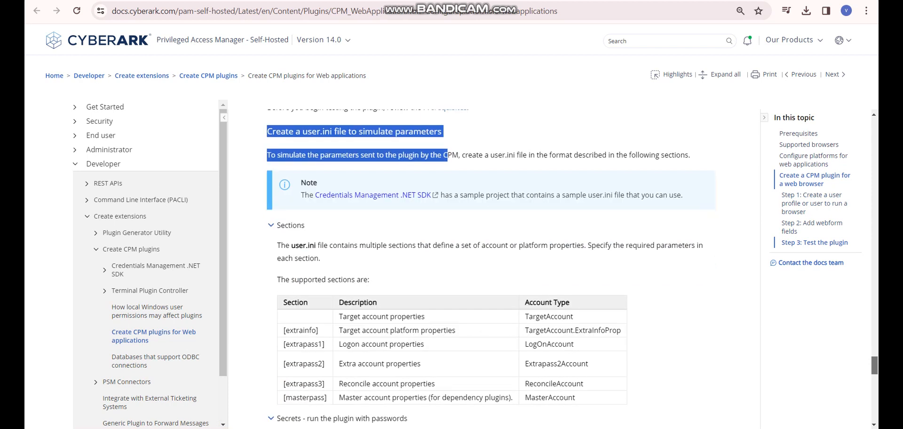
pyautogui.scroll(-1, 448, 242)
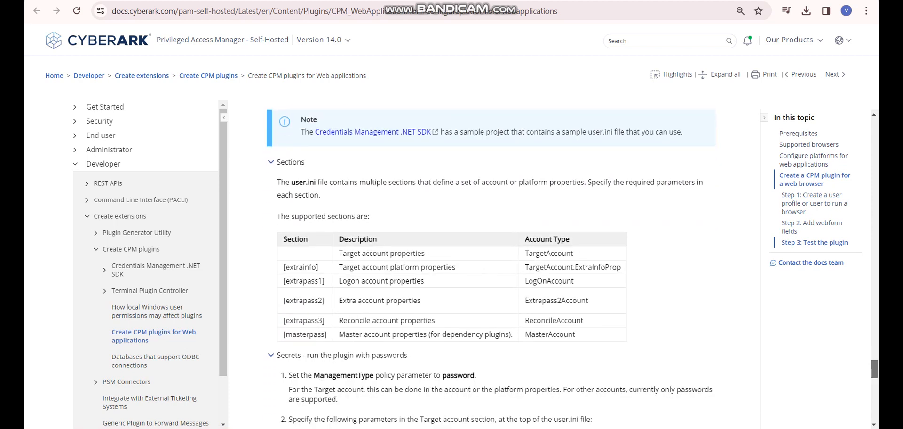
# Step: Examine the table of supported user.ini sections, including [extrainfo], [extrapass1], [extrapass2], [extrapass3] and [masterpass]
pyautogui.scroll(-1, 490, 270)
pyautogui.moveTo(290, 251); pyautogui.dragTo(323, 265)
pyautogui.click(287, 285)
pyautogui.doubleClick(303, 285)
pyautogui.click(322, 266)
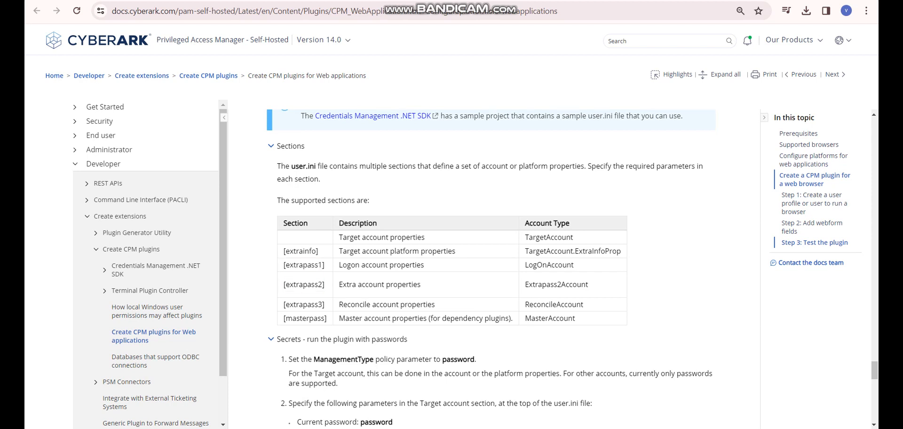
pyautogui.moveTo(284, 284); pyautogui.dragTo(284, 318)
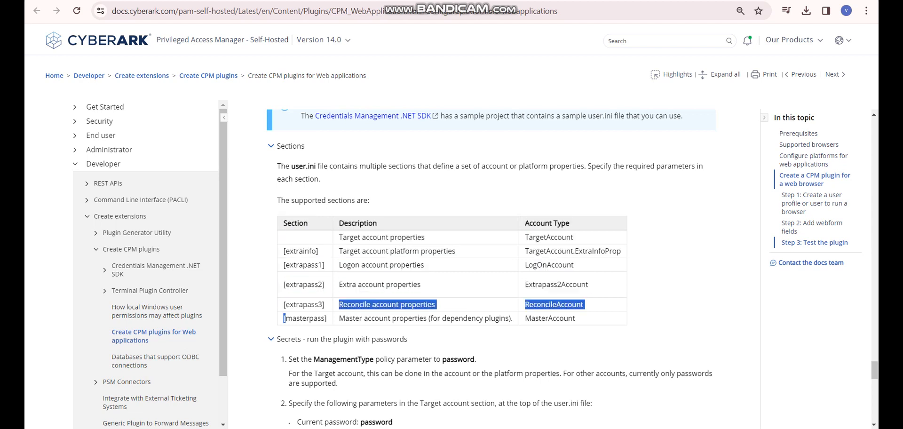
pyautogui.moveTo(284, 251); pyautogui.dragTo(318, 251)
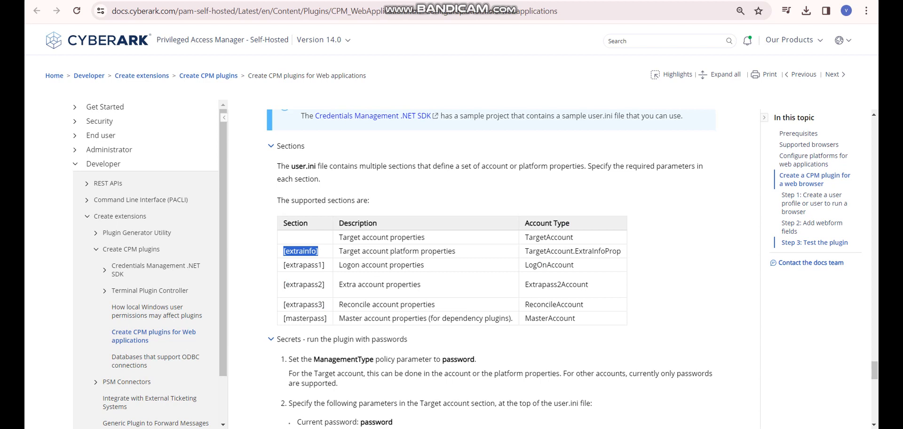
# Step: Examine the documentation's example user.ini, covering its [targetaccount] and [extrainfo] parameters
pyautogui.scroll(-6, 497, 271)
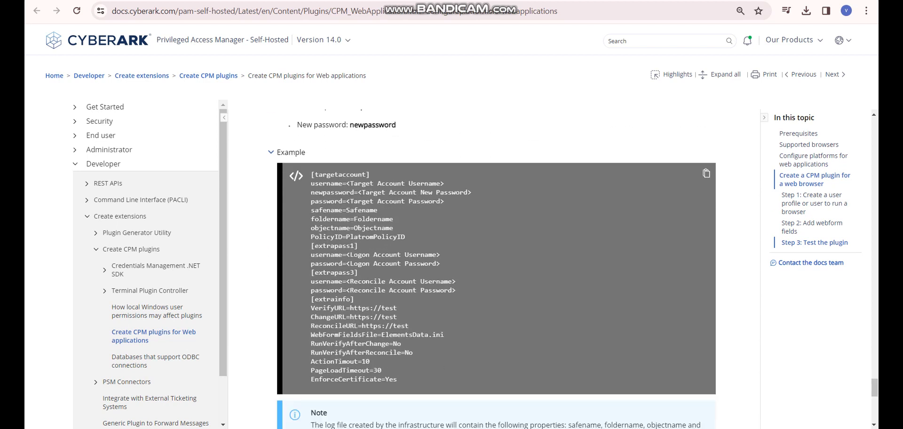
pyautogui.moveTo(310, 317); pyautogui.dragTo(398, 379)
pyautogui.moveTo(406, 237); pyautogui.dragTo(310, 184)
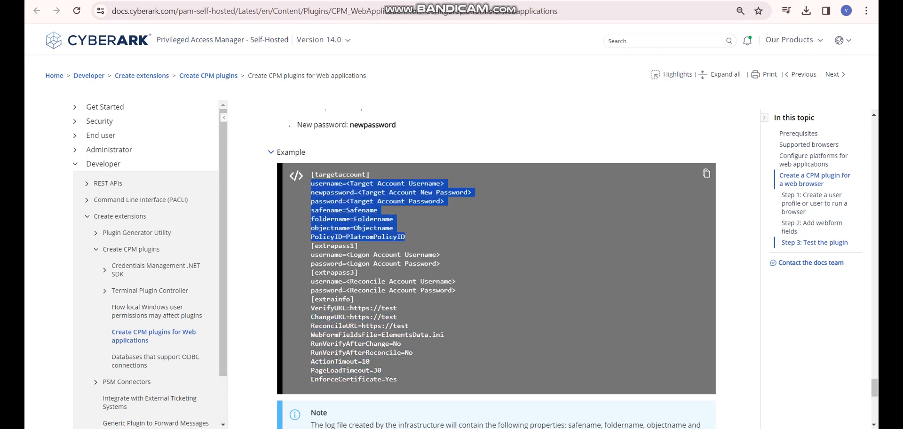
# Step: Switch to the remote components server session and open user.ini from the Password Manager bin folder in Notepad
pyautogui.click(438, 0)
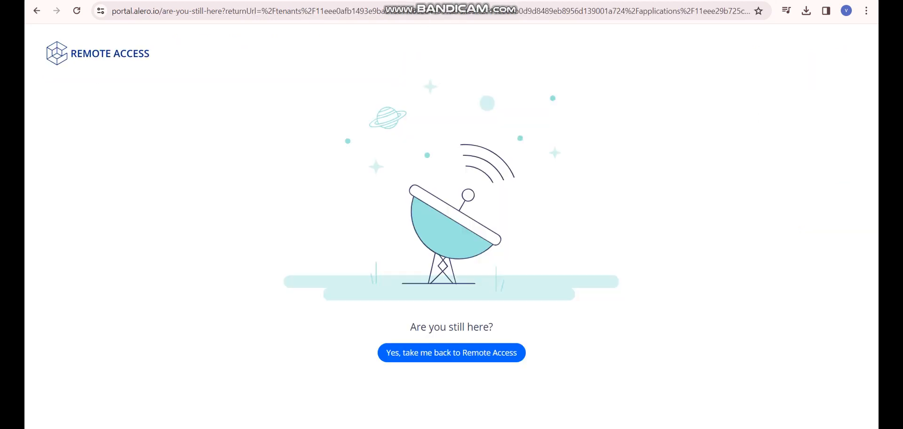
pyautogui.click(400, 1)
pyautogui.click(362, 1)
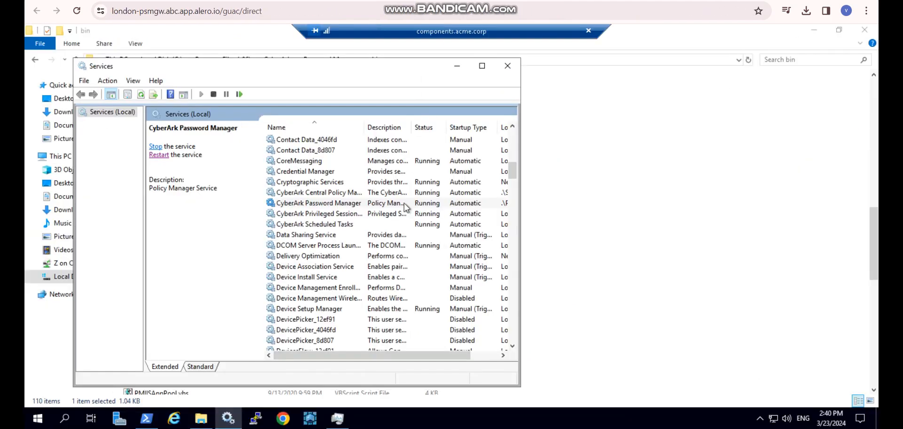
pyautogui.click(201, 418)
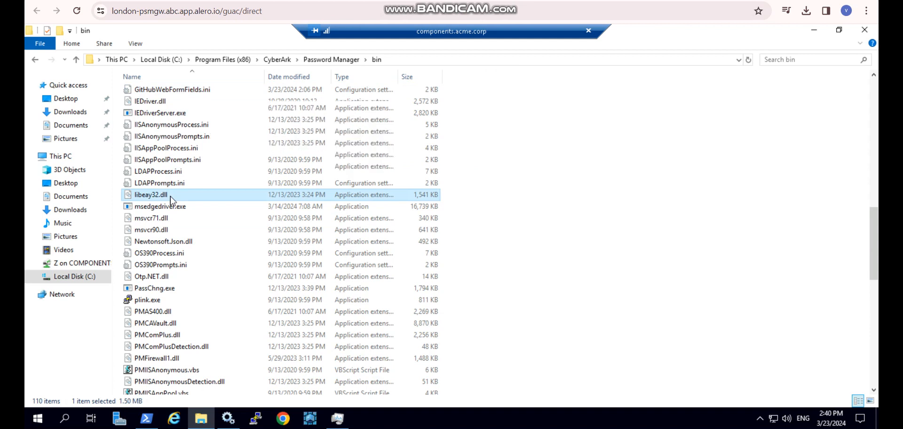
pyautogui.write('user')
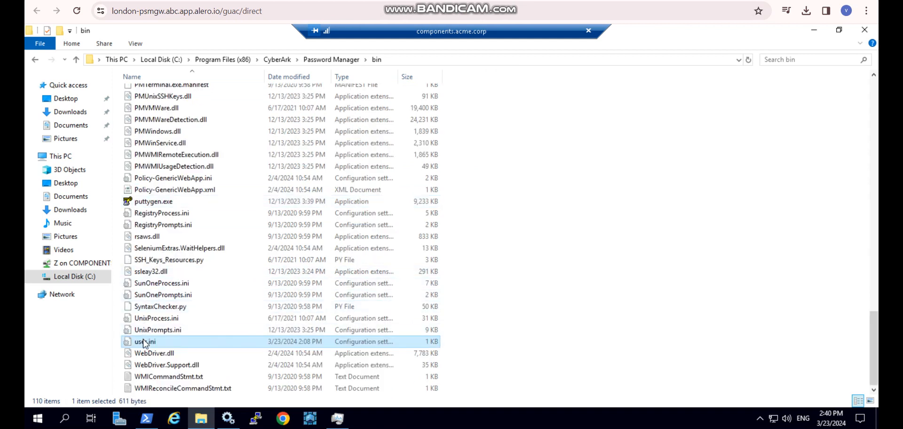
pyautogui.doubleClick(145, 343)
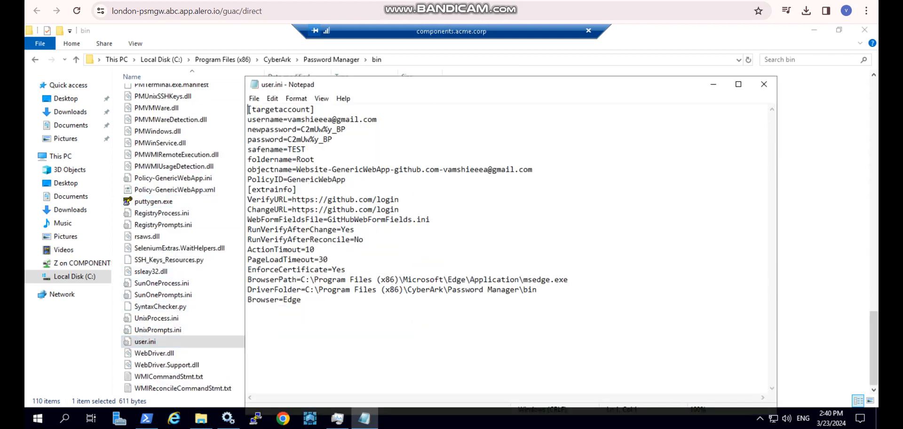
# Step: Examine the [targetaccount] parameters in user.ini, from the username and password entries through safename, foldername and objectname
pyautogui.moveTo(249, 111); pyautogui.dragTo(311, 110)
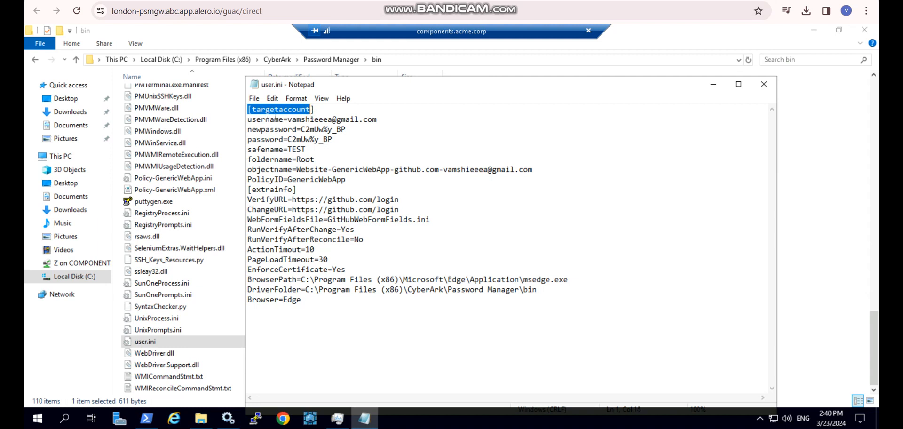
pyautogui.click(350, 123)
pyautogui.doubleClick(295, 130)
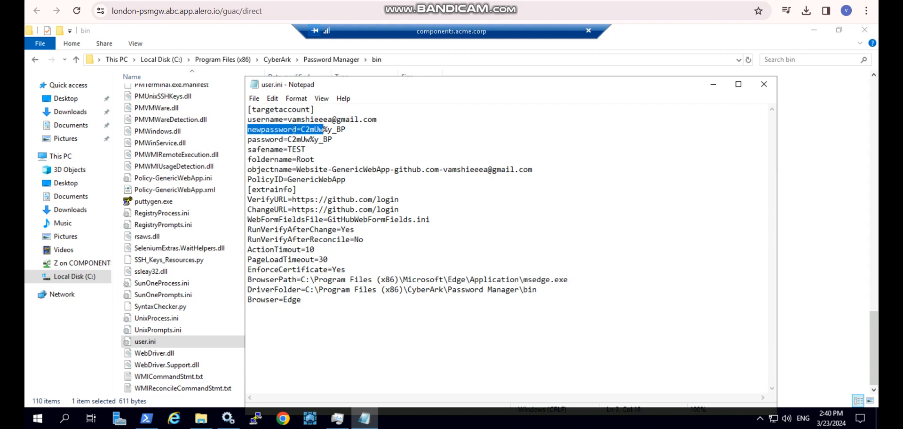
pyautogui.click(284, 140)
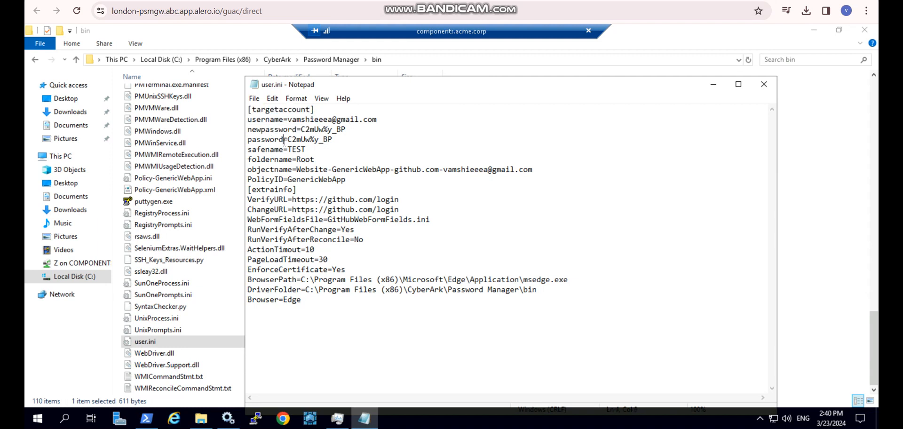
pyautogui.doubleClick(284, 140)
pyautogui.click(344, 140)
pyautogui.click(284, 149)
pyautogui.click(280, 161)
pyautogui.click(284, 168)
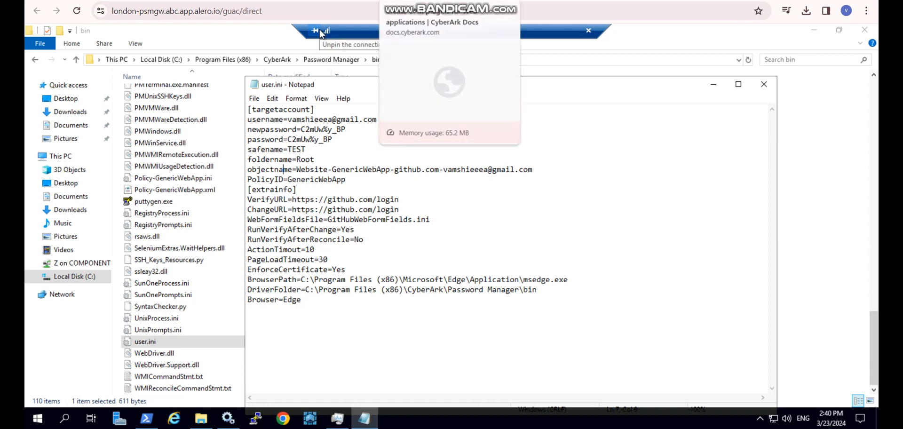
# Step: Switch briefly to the CyberArk documentation, return to the components server session and examine the [extrainfo] URL, WebFormFieldsFile and RunVerify parameters in user.ini
pyautogui.click(329, 0)
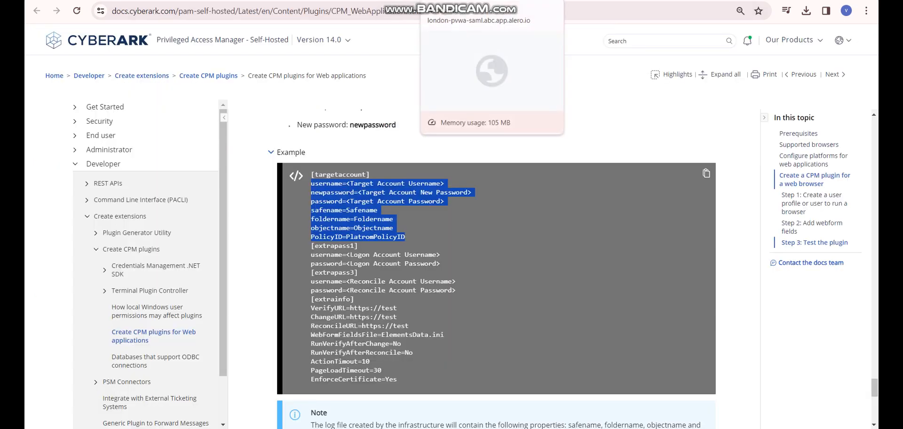
pyautogui.click(458, 0)
pyautogui.click(484, 1)
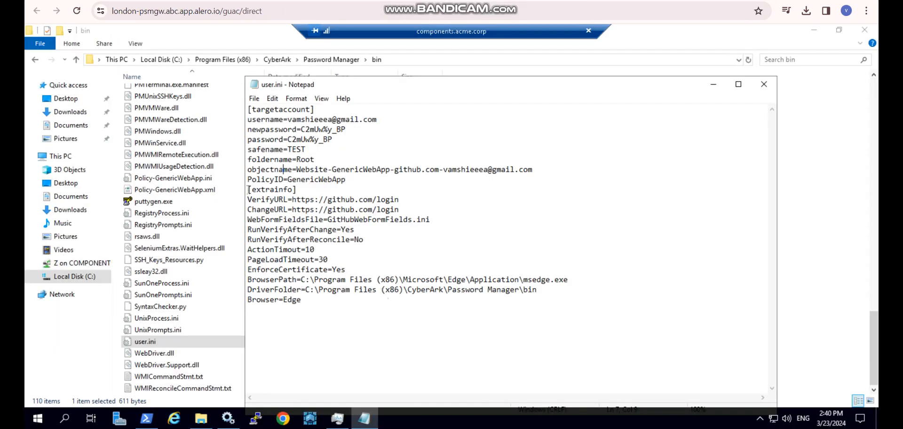
pyautogui.moveTo(248, 200); pyautogui.dragTo(287, 199)
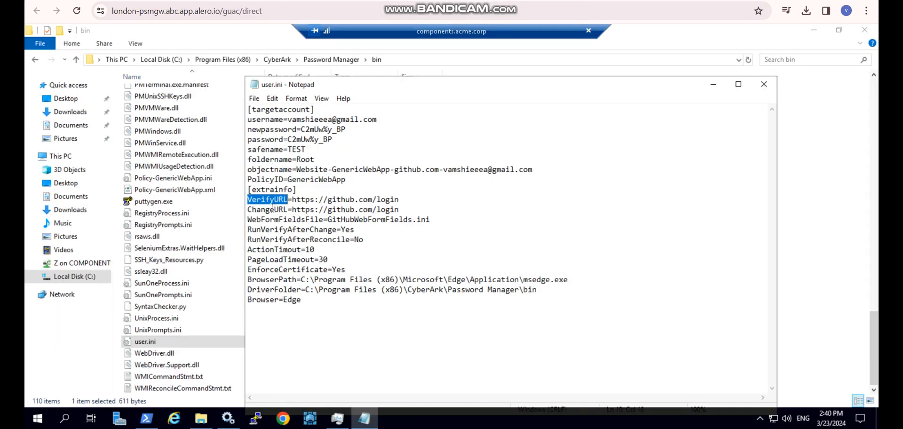
pyautogui.click(258, 209)
pyautogui.tripleClick(262, 216)
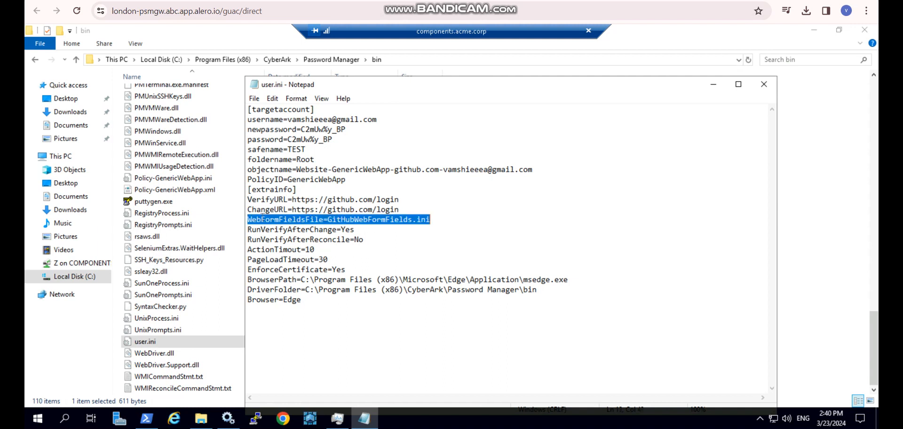
pyautogui.tripleClick(319, 240)
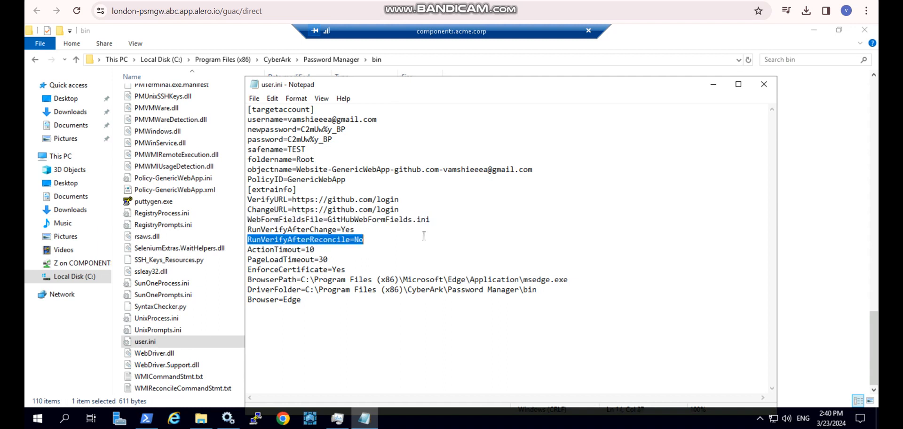
# Step: Set RunVerifyAfterChange to No in the [extrainfo] section of user.ini
pyautogui.click(337, 239)
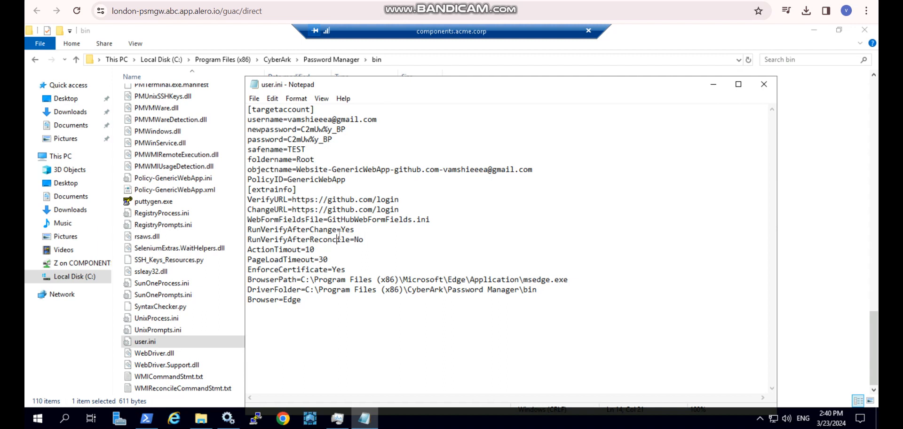
pyautogui.press('BackSpace')
pyautogui.press('BackSpace')
pyautogui.press('BackSpace')
pyautogui.write('No')
# Step: Check the Browser=Edge entry and close user.ini, saving the changes
pyautogui.moveTo(248, 301)
pyautogui.mouseDown()
pyautogui.moveTo(304, 302)
pyautogui.moveTo(246, 301)
pyautogui.mouseUp()
pyautogui.click(305, 301)
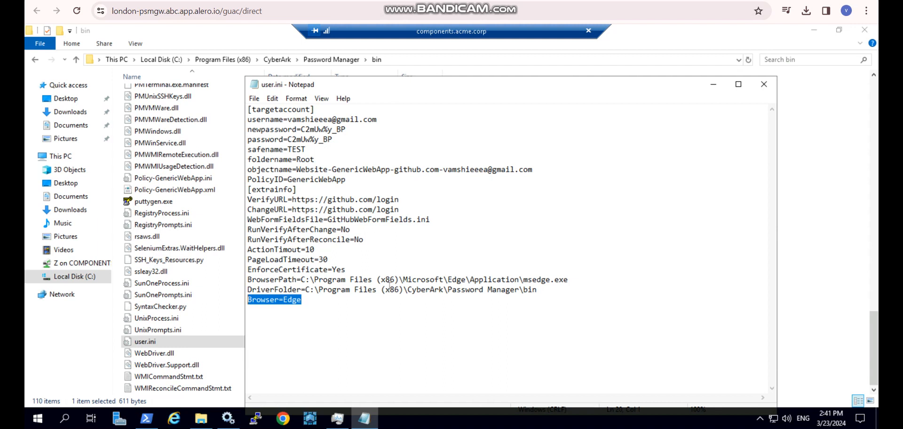
pyautogui.doubleClick(313, 299)
pyautogui.click(764, 84)
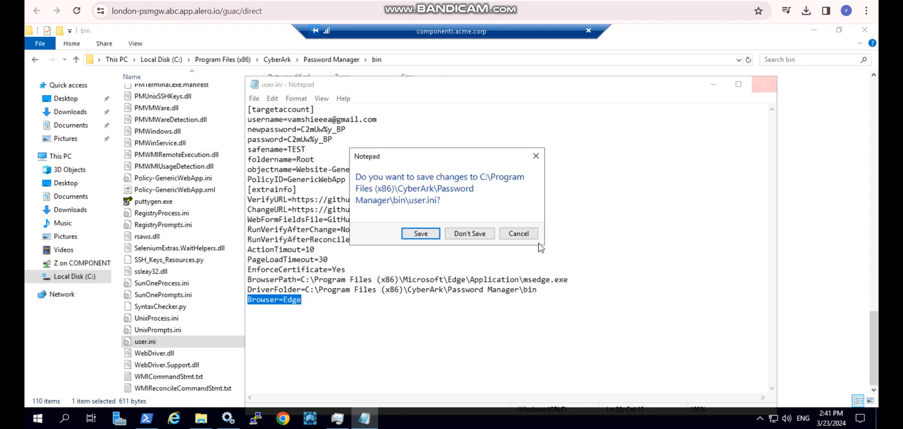
pyautogui.click(428, 236)
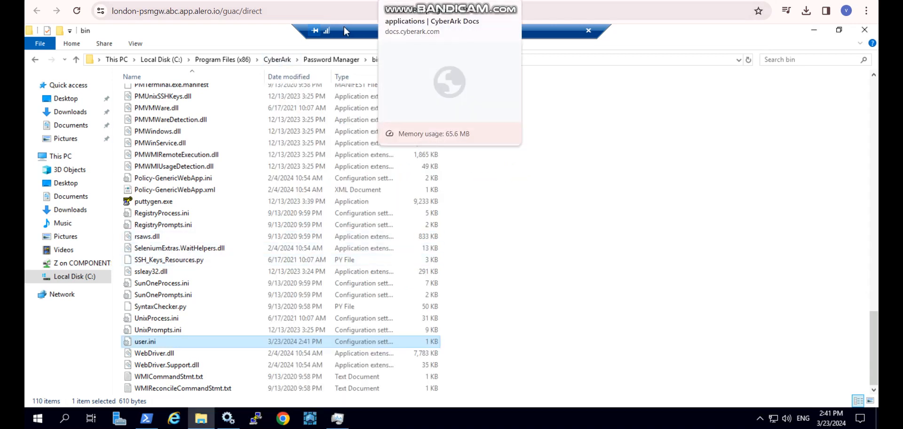
# Step: Switch to the CyberArk documentation and read the CANetPluginInvoker.exe Run command with its ParameterFile and Action parameters
pyautogui.click(409, 1)
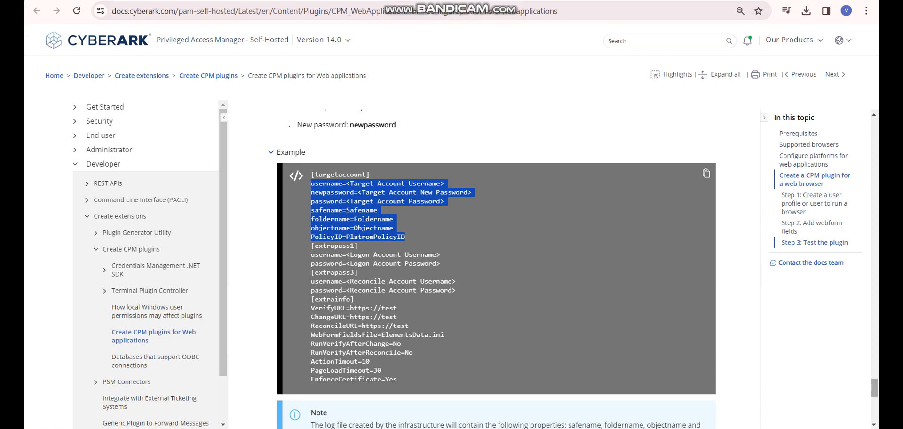
pyautogui.moveTo(874, 387); pyautogui.dragTo(874, 397)
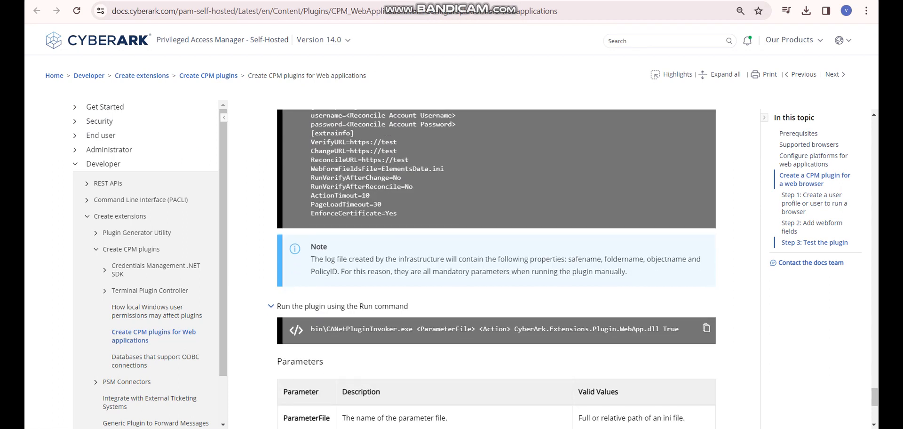
pyautogui.moveTo(311, 328); pyautogui.dragTo(620, 329)
pyautogui.moveTo(416, 328); pyautogui.dragTo(514, 329)
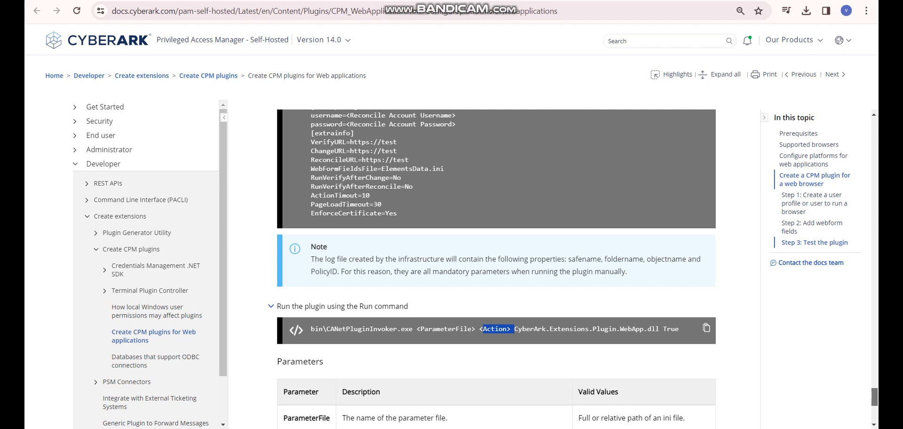
pyautogui.scroll(-3, 496, 268)
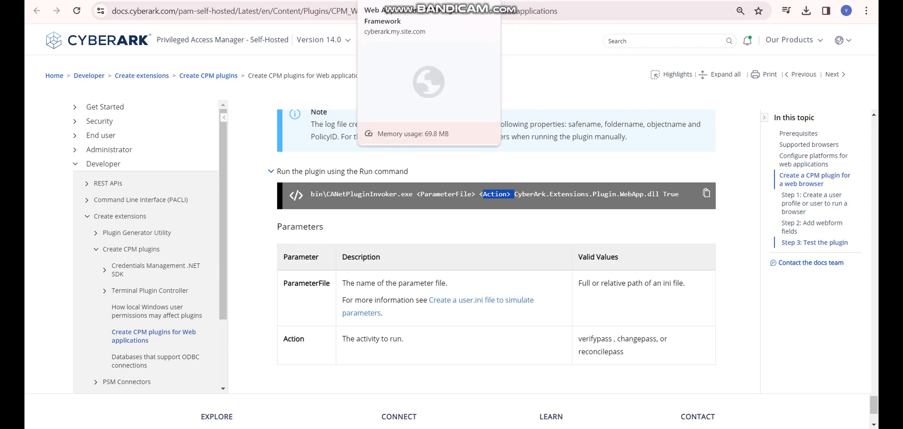
# Step: Switch to PowerShell in the components server session and recall the command bin\CANetPluginInvoker.exe bin\user.ini changepass CyberArk.Extensions.Plugin.WebApp.dll true
pyautogui.click(450, 0)
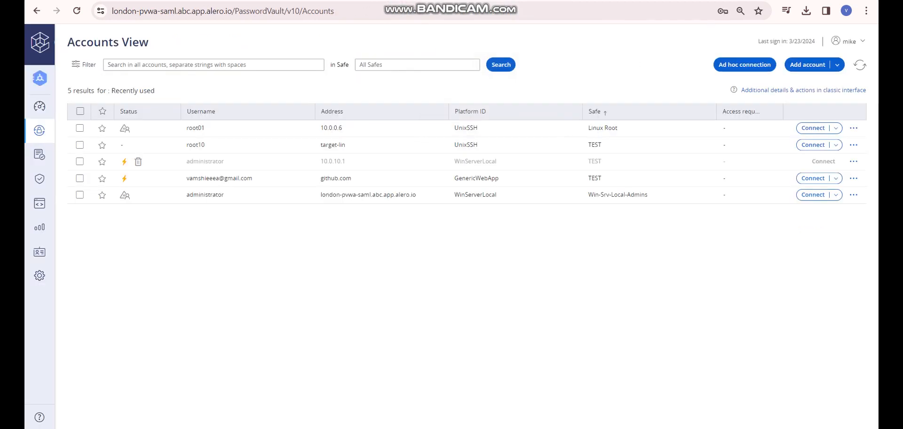
pyautogui.click(343, 1)
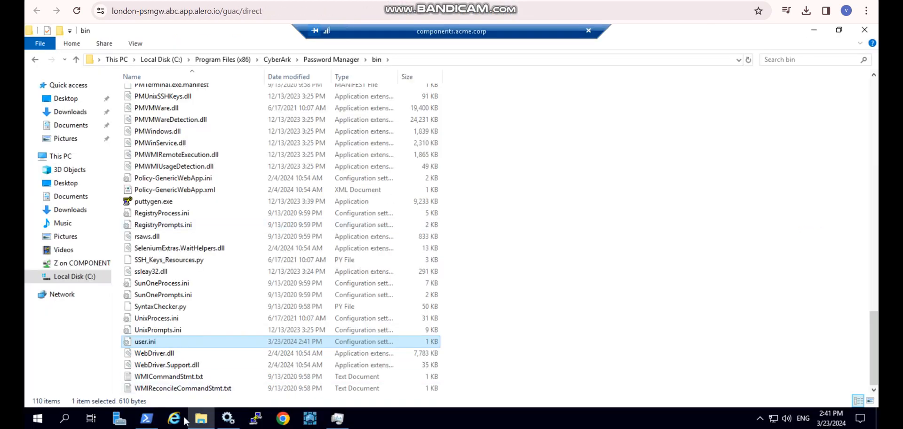
pyautogui.click(147, 418)
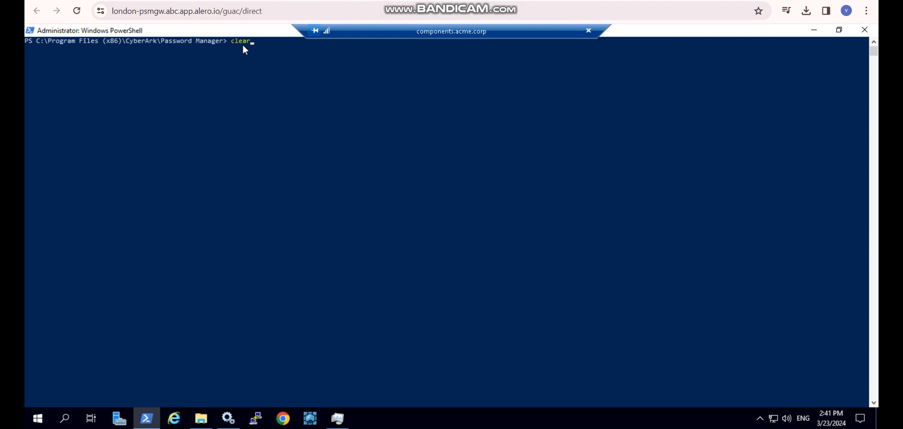
pyautogui.press('Up')
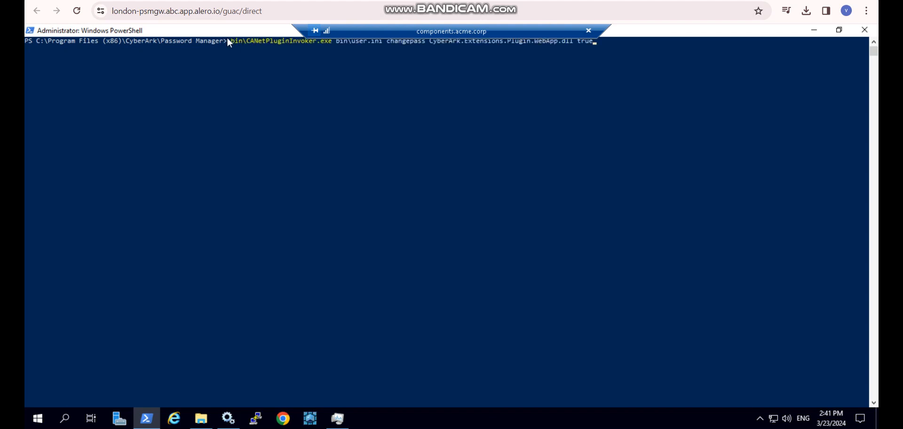
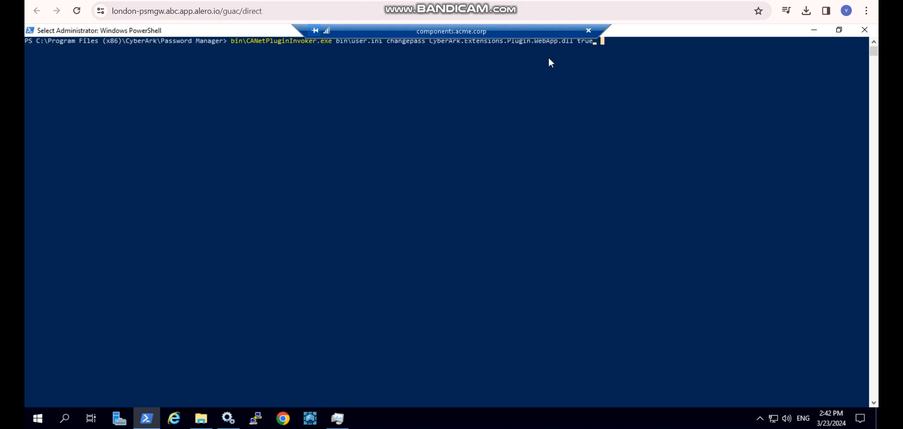
# Step: Change the action in the recalled CANetPluginInvoker.exe command from changepass to verifypass and run it
pyautogui.press('Escape')
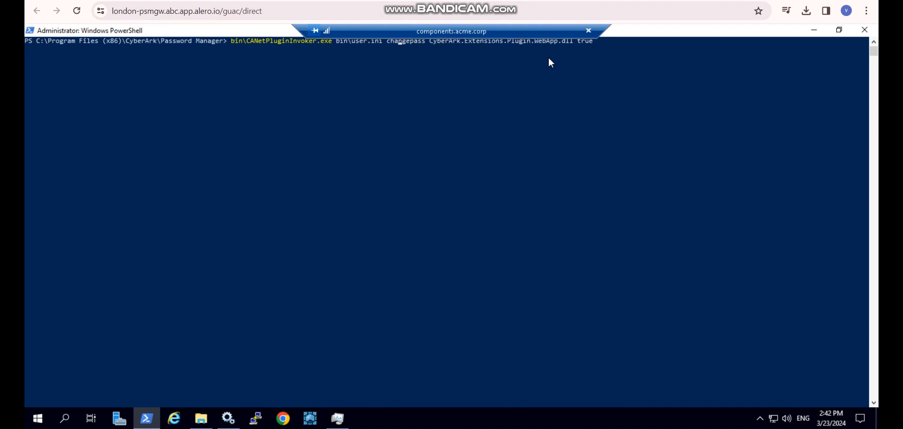
pyautogui.press('Right')
pyautogui.press('Right')
pyautogui.press('Right')
pyautogui.press('BackSpace')
pyautogui.press('BackSpace')
pyautogui.press('BackSpace')
pyautogui.press('BackSpace')
pyautogui.press('BackSpace')
pyautogui.press('BackSpace')
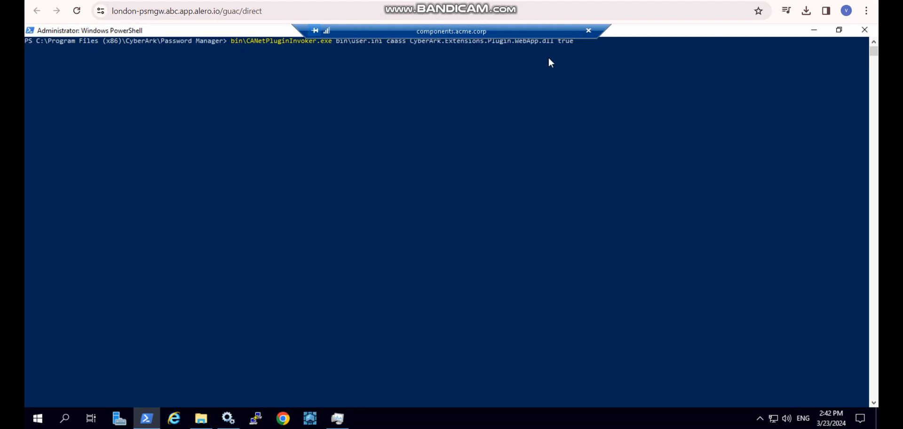
pyautogui.write('verif')
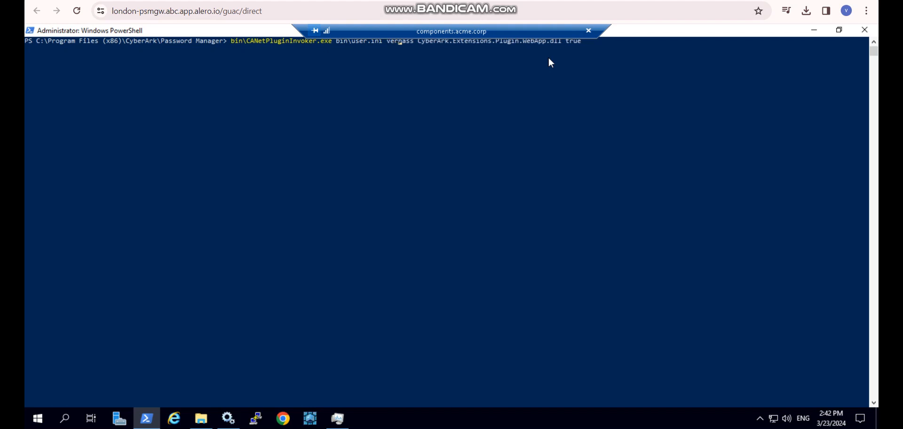
pyautogui.write('y')
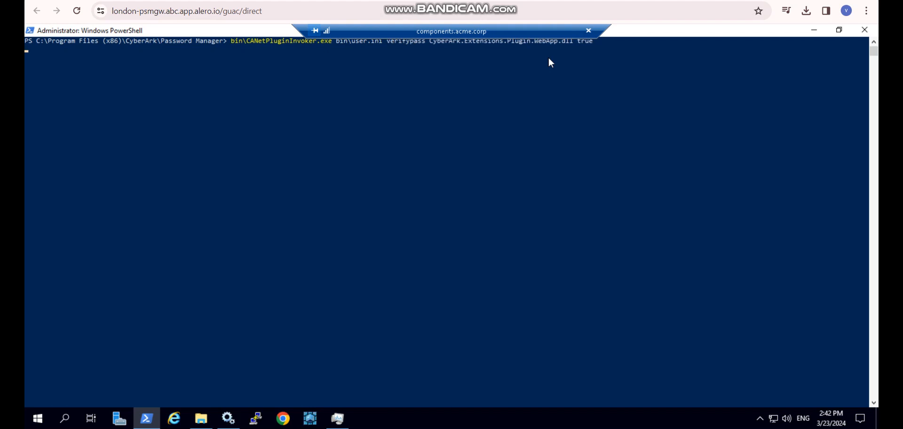
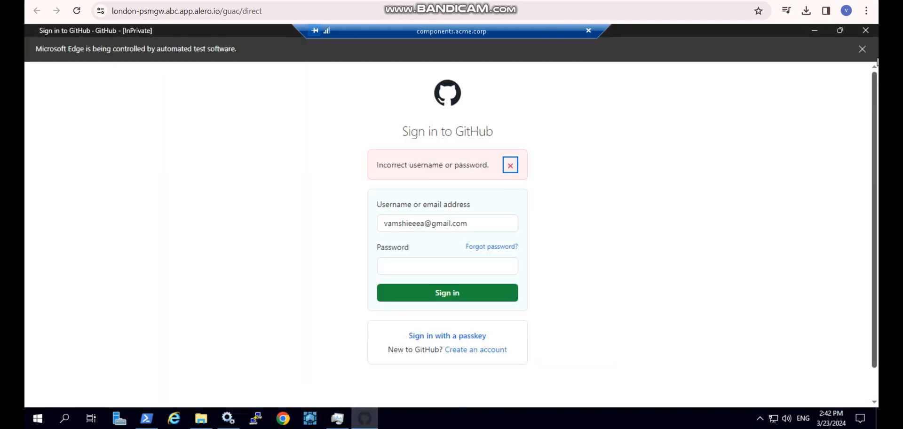
# Step: Close the automated GitHub sign-in window, switch to the vault's accounts view, and copy the github.com account's password
pyautogui.click(866, 32)
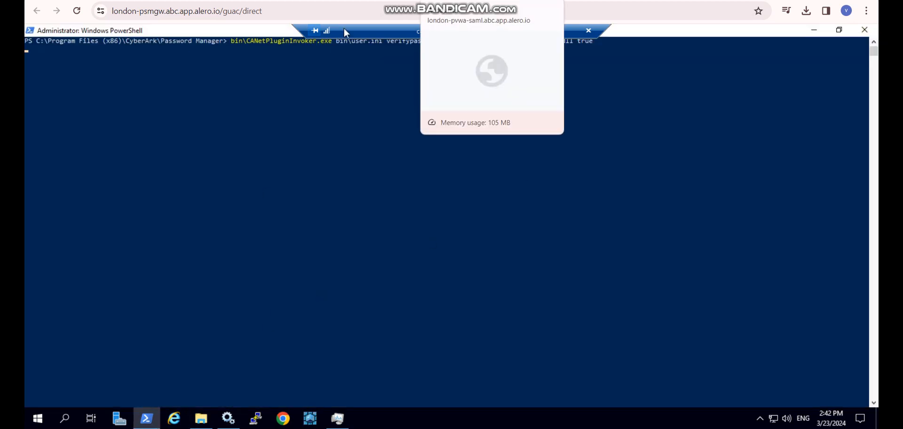
pyautogui.click(461, 0)
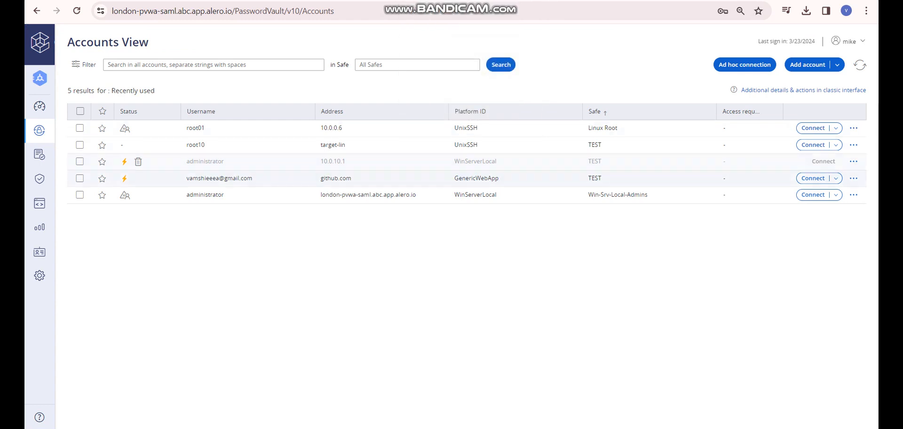
pyautogui.click(337, 178)
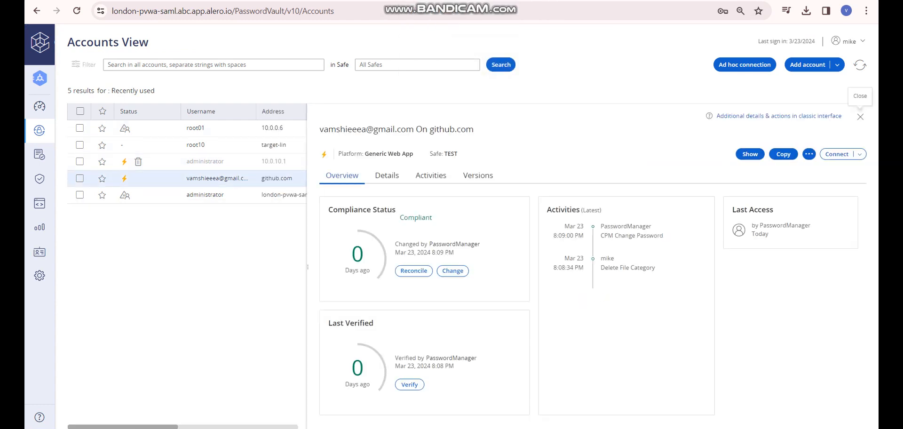
pyautogui.click(784, 154)
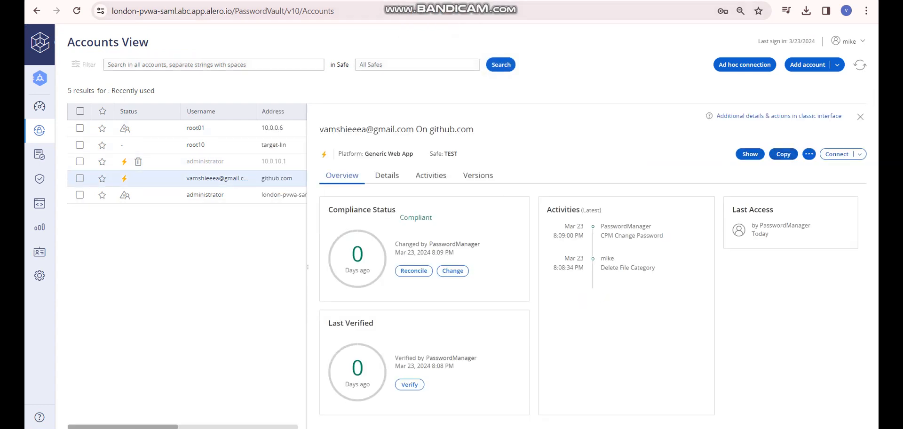
# Step: Return to the remote session and paste the copied account password into its Clipboard Control to transfer it
pyautogui.click(475, 1)
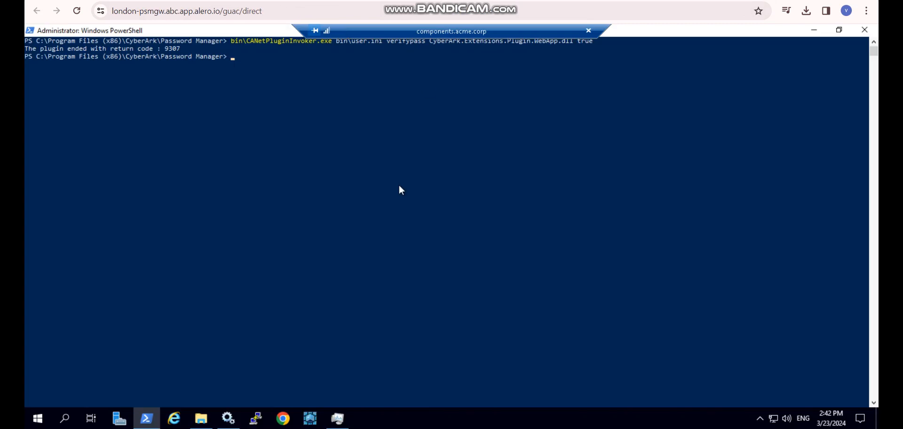
pyautogui.hotkey('ctrl', 'alt', 'shift')
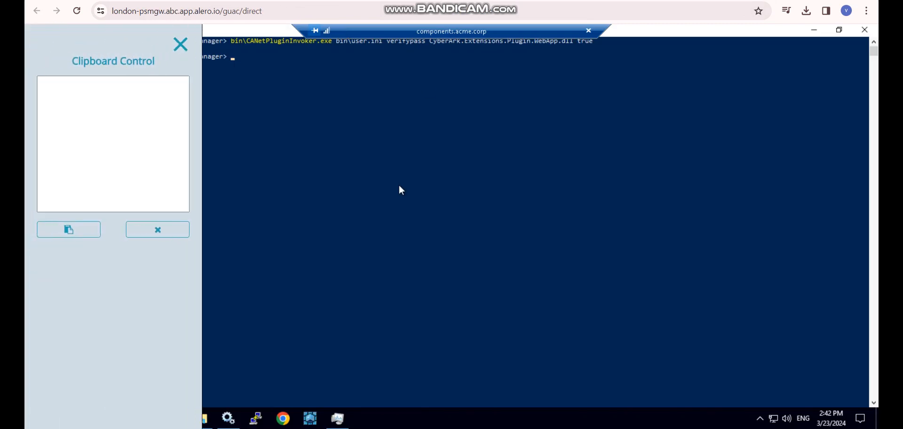
pyautogui.hotkey('ctrl', 'v')
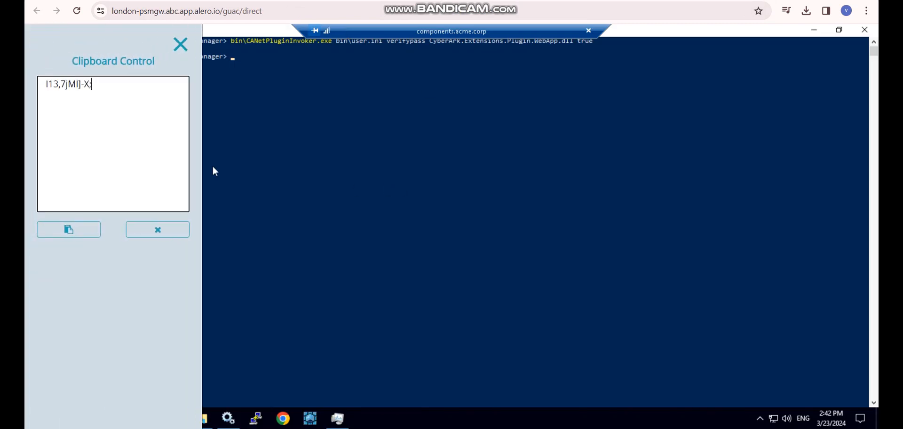
pyautogui.click(69, 230)
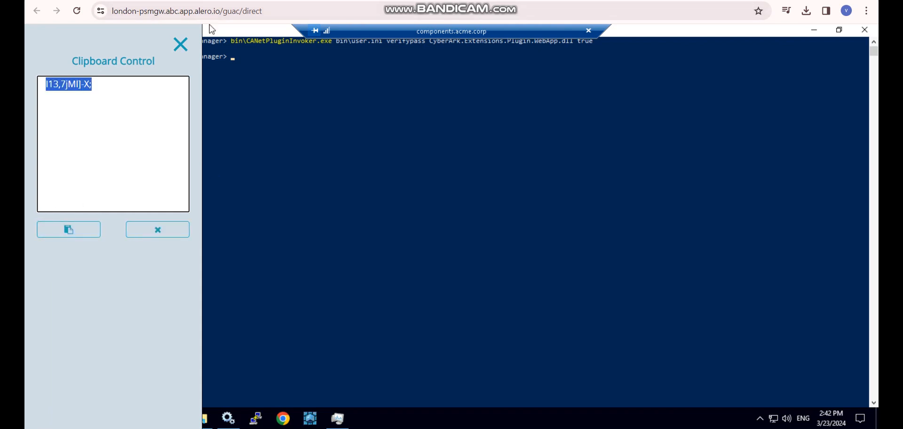
pyautogui.hotkey('ctrl', 'alt', 'shift')
# Step: Open user.ini from the Password Manager bin folder and replace the password value with the transferred account password
pyautogui.click(201, 420)
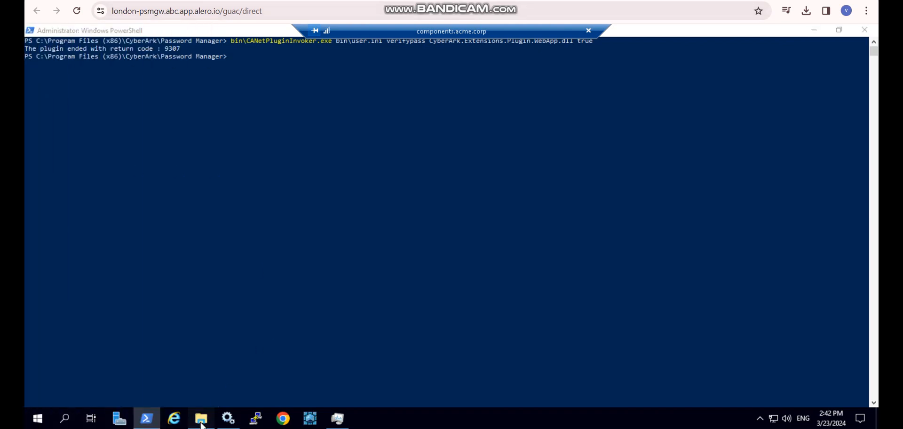
pyautogui.doubleClick(150, 340)
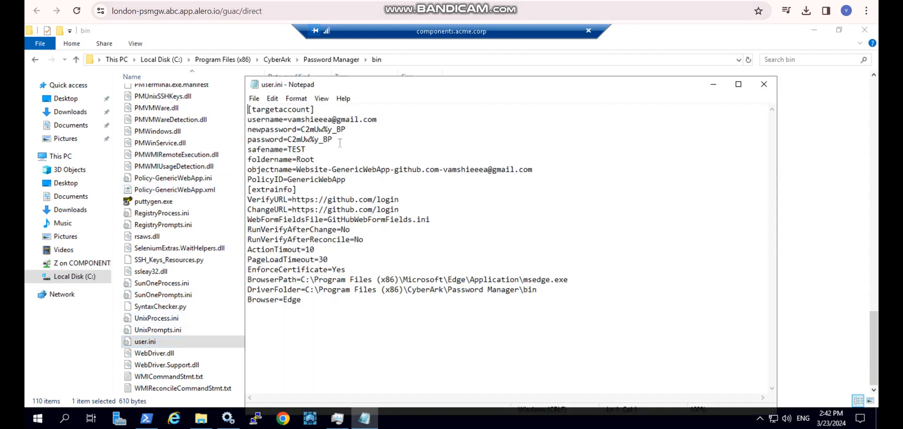
pyautogui.moveTo(339, 142); pyautogui.dragTo(289, 148)
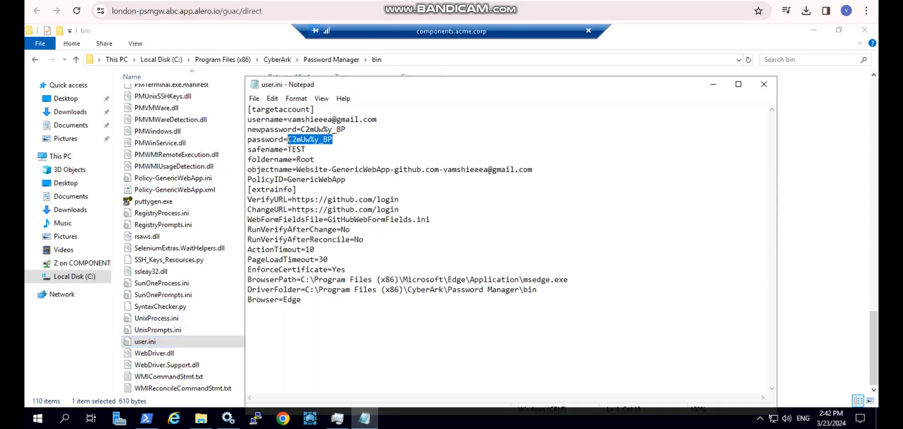
pyautogui.rightClick(299, 140)
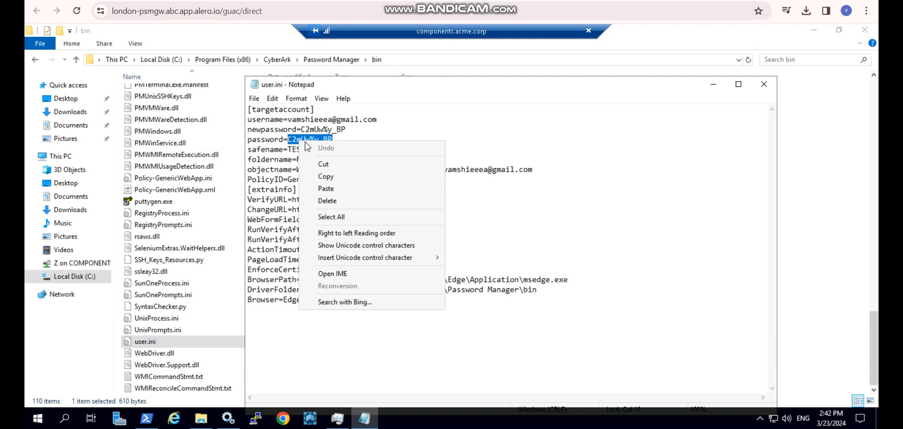
pyautogui.click(323, 189)
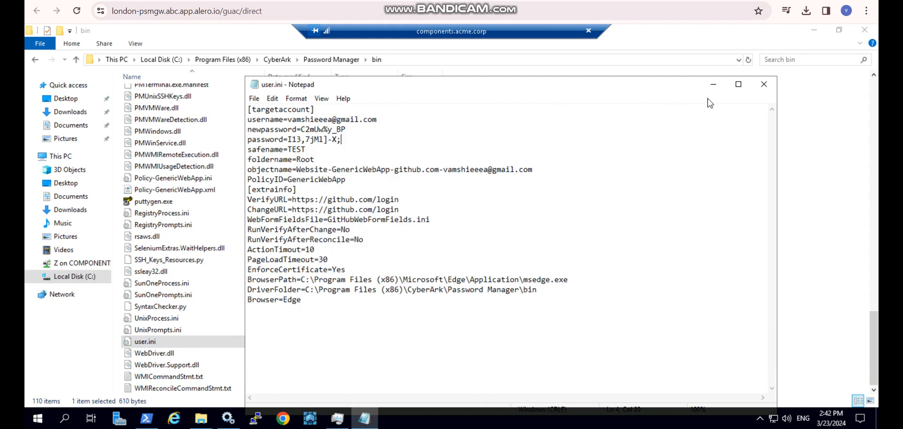
pyautogui.click(359, 419)
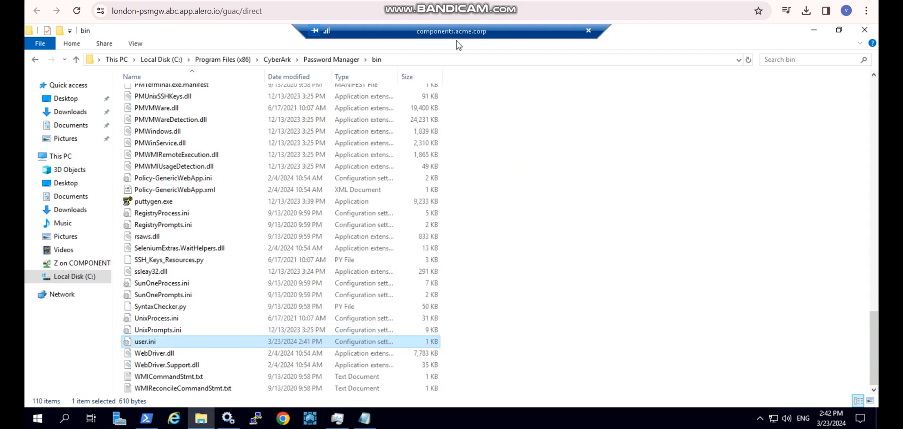
# Step: Show the github.com account's password in the vault and compare it with the saved copy of user.ini
pyautogui.click(435, 1)
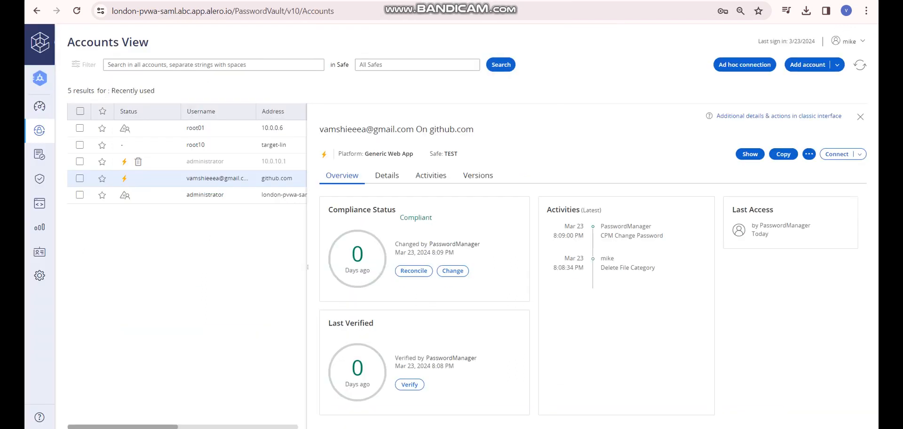
pyautogui.click(750, 154)
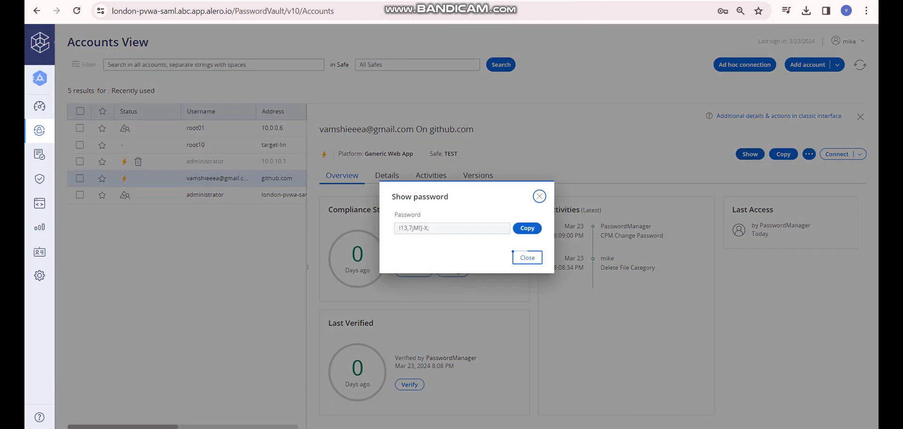
pyautogui.click(456, 1)
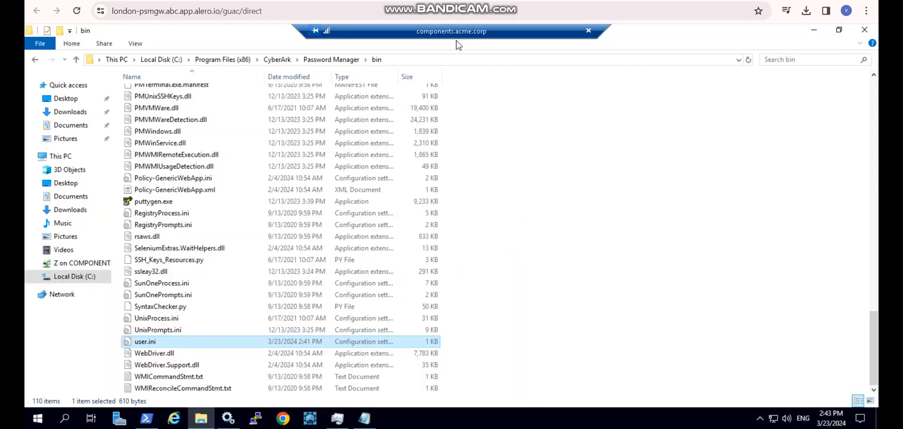
pyautogui.doubleClick(252, 344)
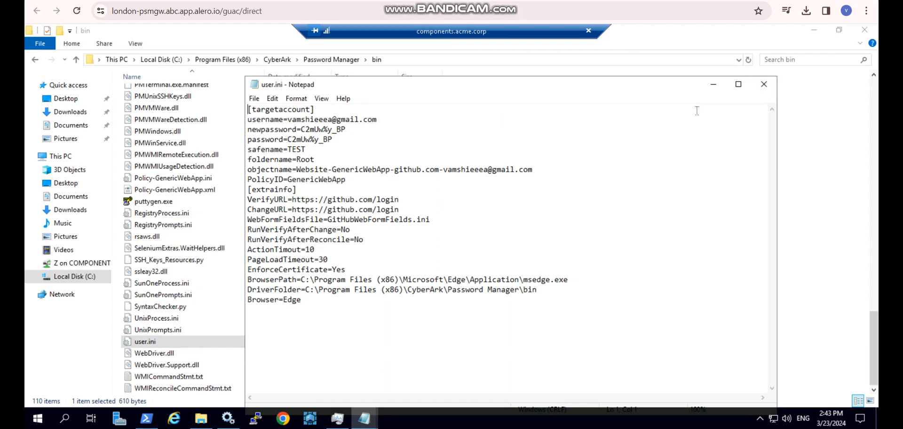
pyautogui.click(764, 84)
# Step: Bring back the edited user.ini and close it, saving the password change
pyautogui.click(365, 418)
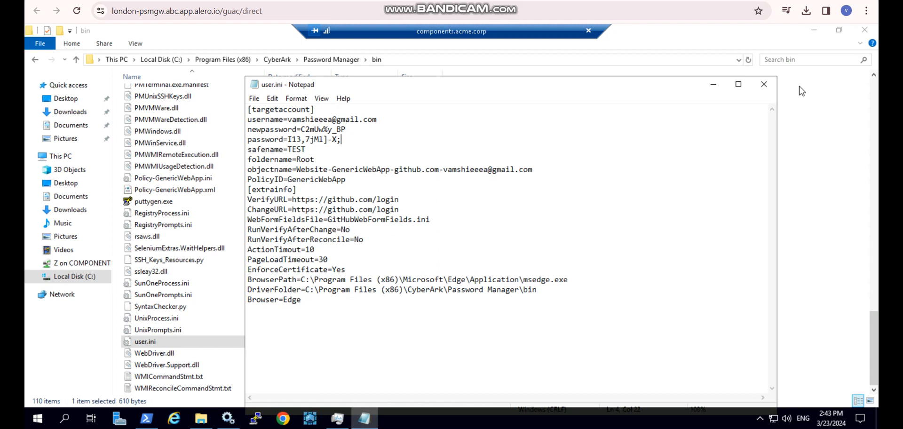
pyautogui.click(764, 84)
pyautogui.click(428, 234)
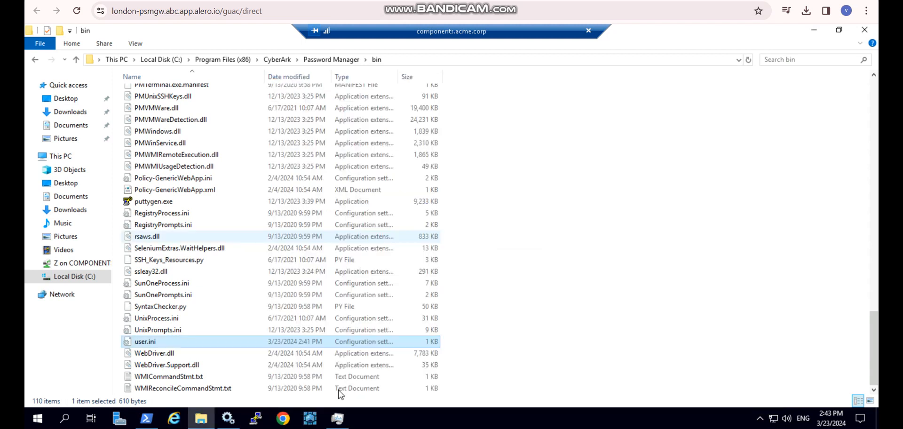
# Step: Rerun the CANetPluginInvoker.exe verifypass command with bin\user.ini in PowerShell
pyautogui.click(146, 416)
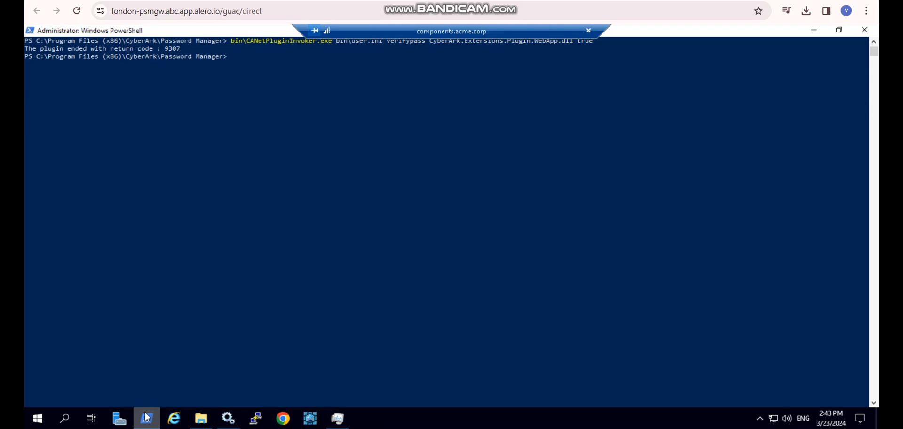
pyautogui.press('Up')
pyautogui.press('Return')
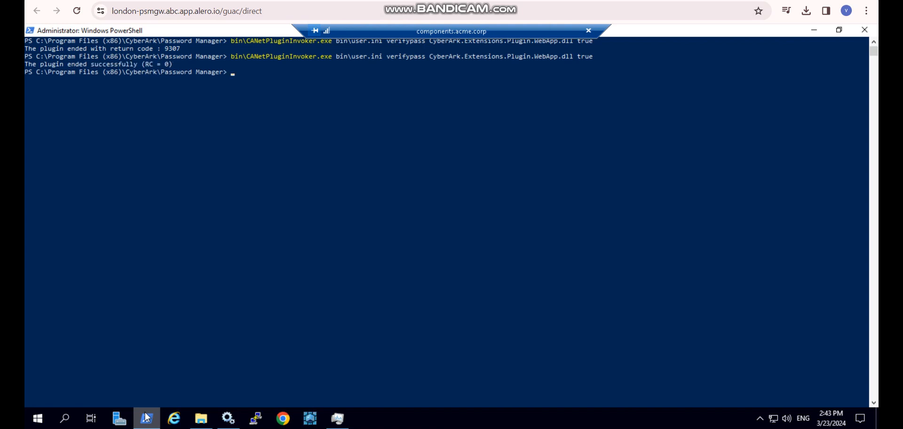
# Step: Change the action in the recalled CANetPluginInvoker.exe command from verifypass to changepass, run it, and review the output
pyautogui.press('Up')
pyautogui.press('Left')
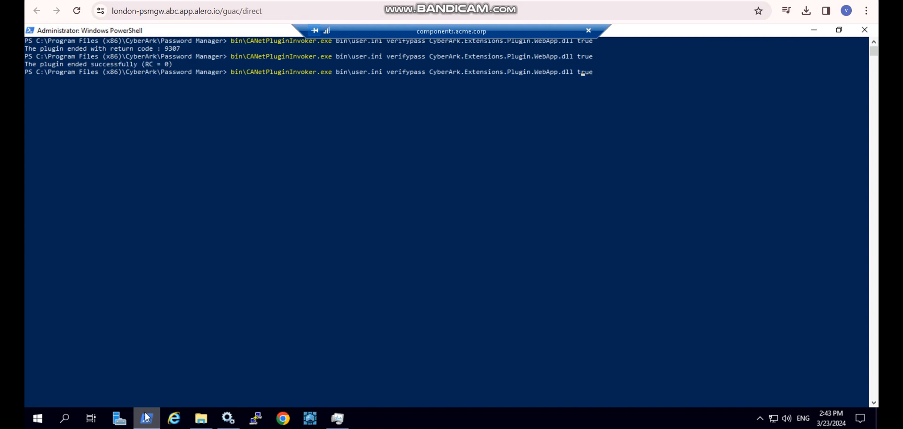
pyautogui.press('Left')
pyautogui.press('Left')
pyautogui.press('Left')
pyautogui.press('BackSpace')
pyautogui.press('BackSpace')
pyautogui.press('BackSpace')
pyautogui.press('BackSpace')
pyautogui.press('BackSpace')
pyautogui.press('BackSpace')
pyautogui.write('change')
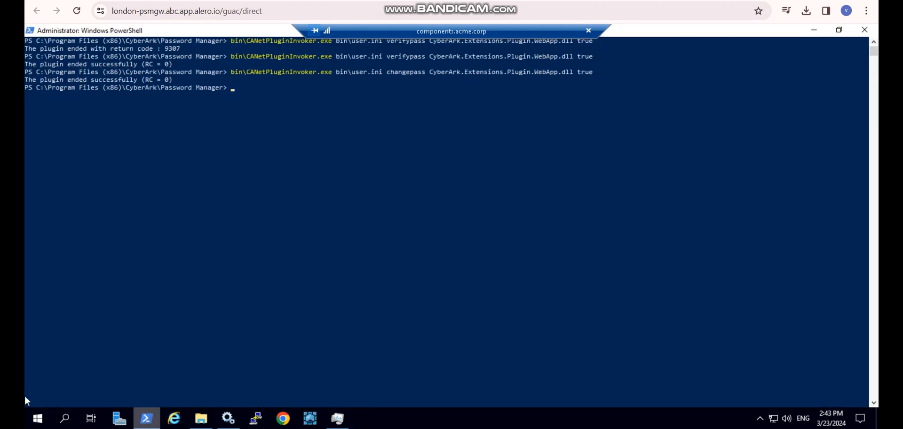
pyautogui.moveTo(239, 91); pyautogui.dragTo(25, 42)
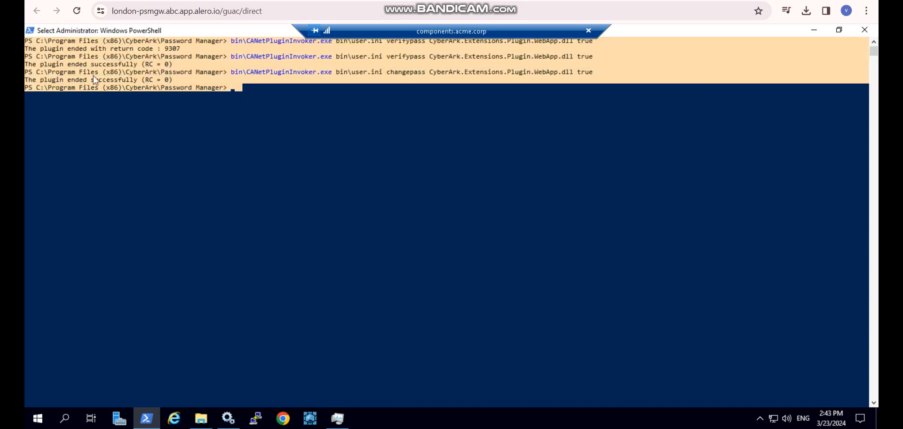
pyautogui.click(205, 135)
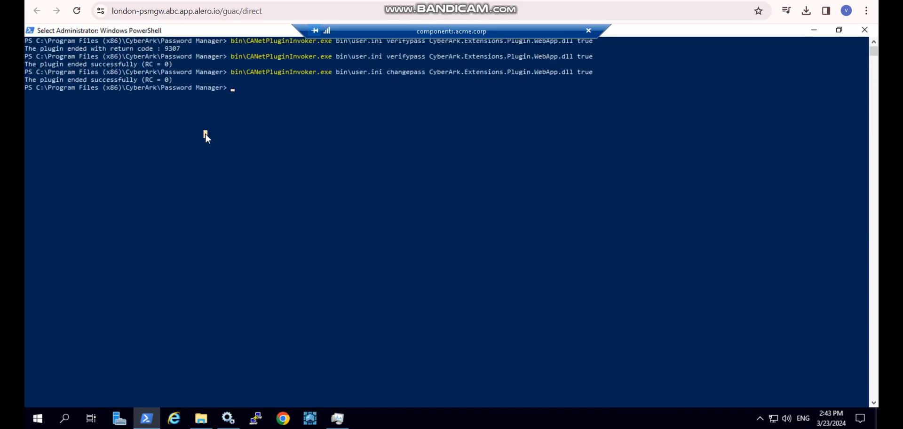